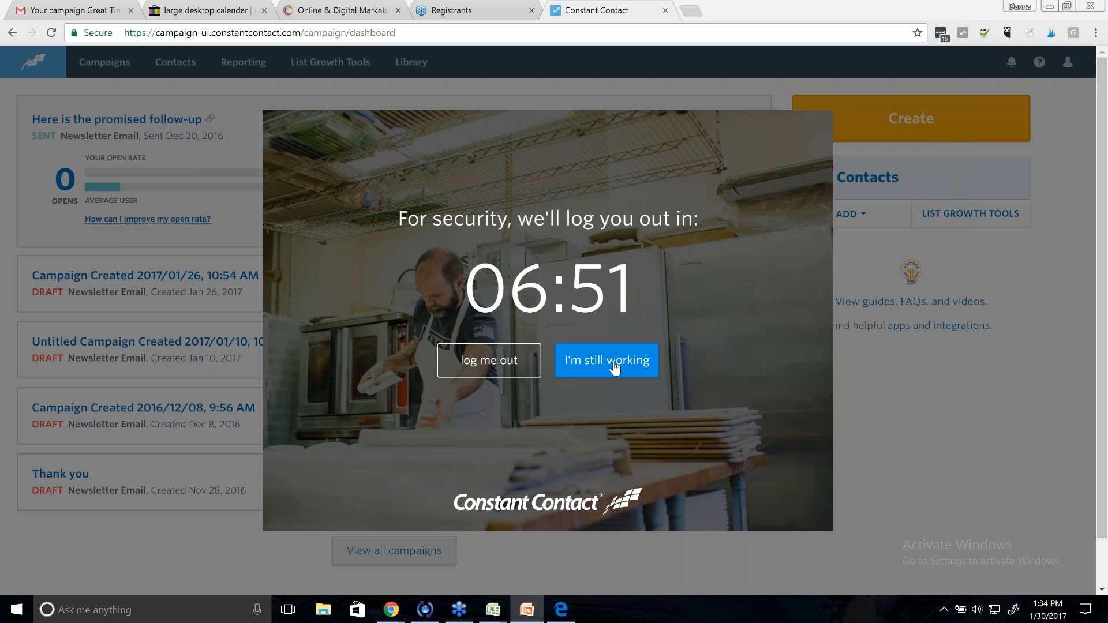
- Dismiss the security logout warning and reload the campaign dashboard via the logo
left_click(616, 368)
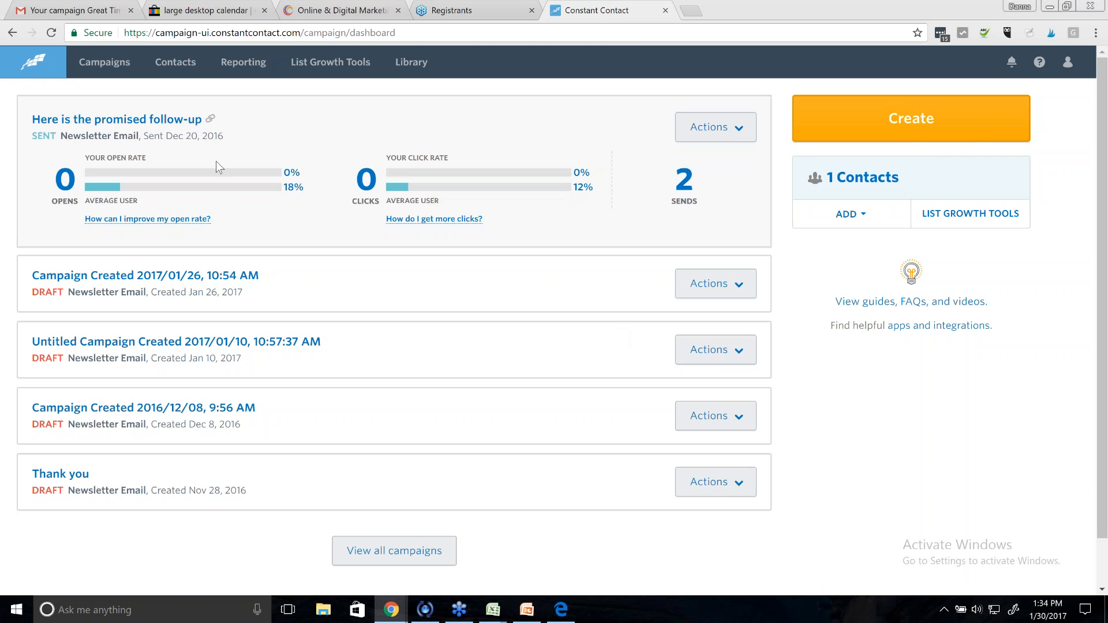
left_click(30, 66)
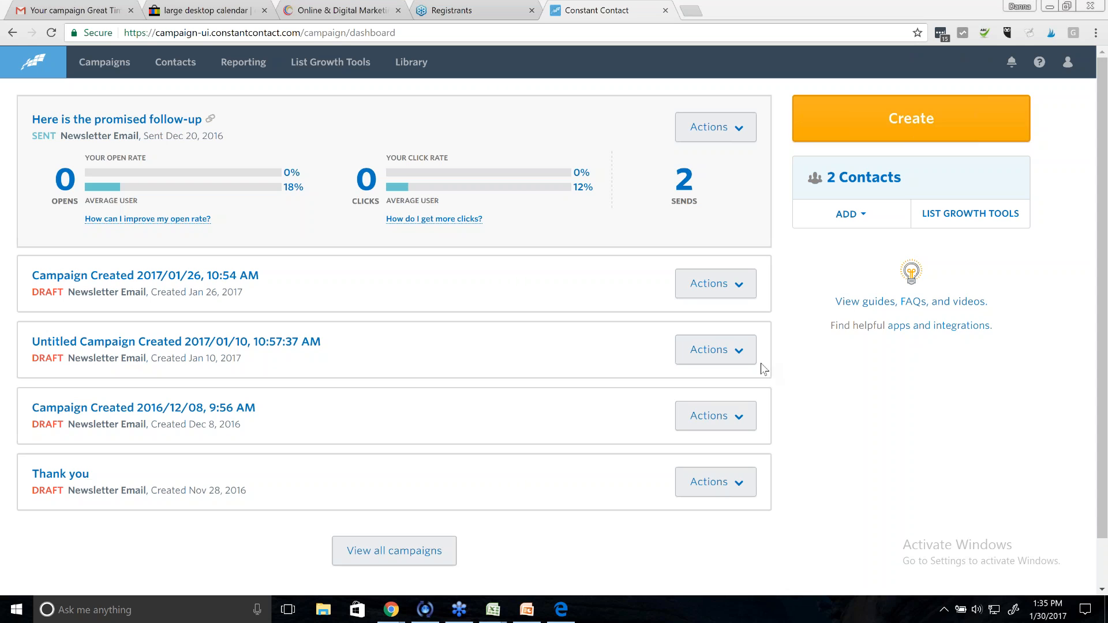
- Open the campaign-type picker with the dashboard's Create button
left_click(889, 123)
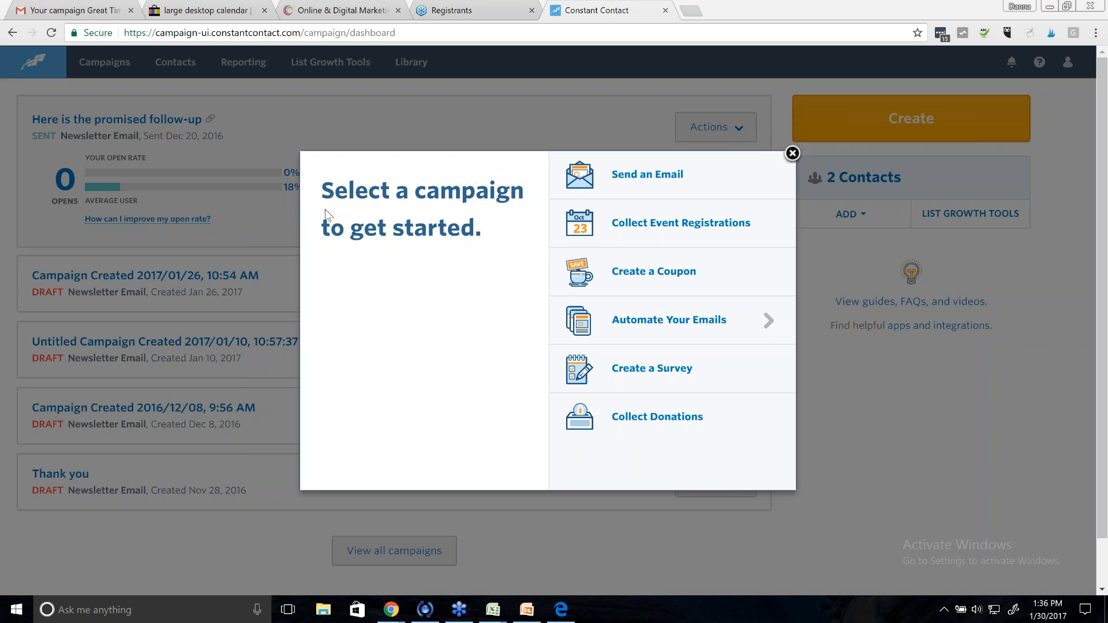
- Look over the Welcome Email automation option, then switch to Contact Management
left_click(793, 153)
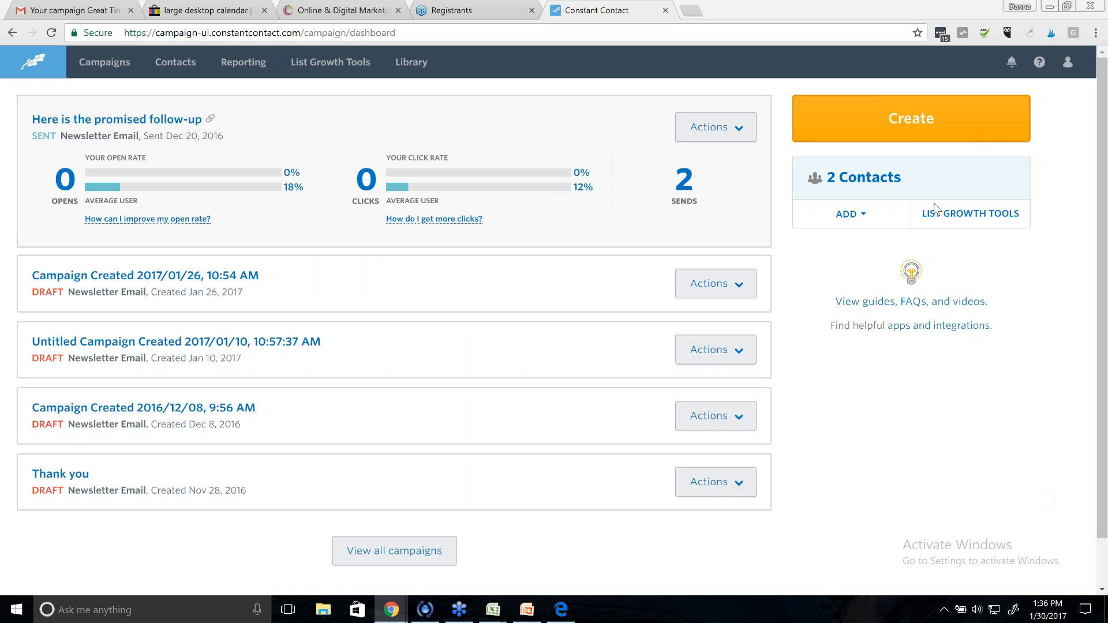
left_click(871, 120)
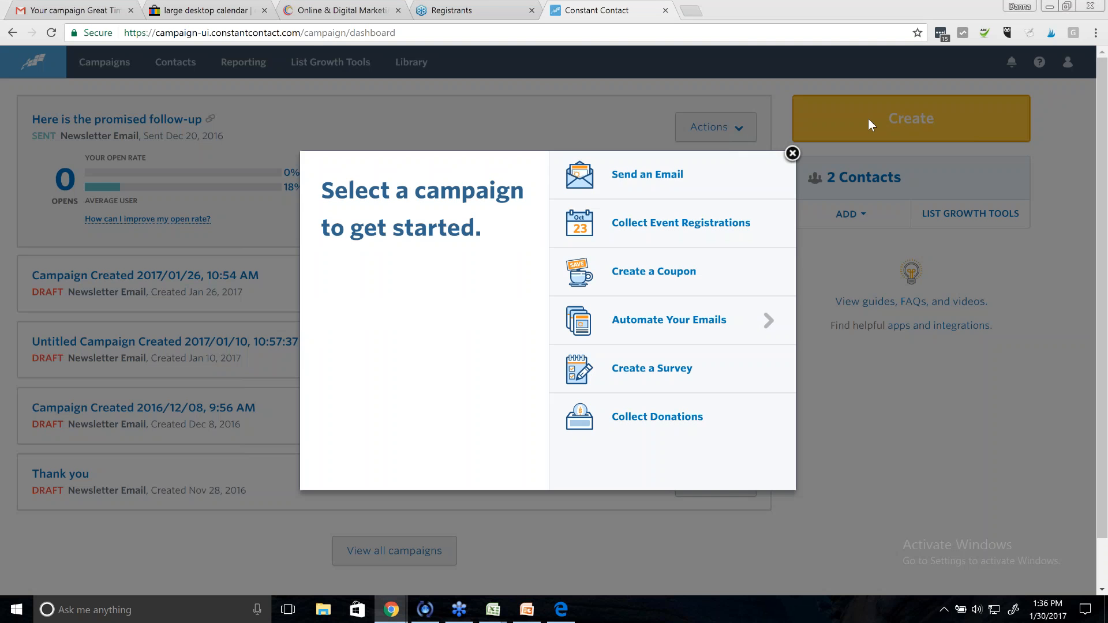
left_click(673, 327)
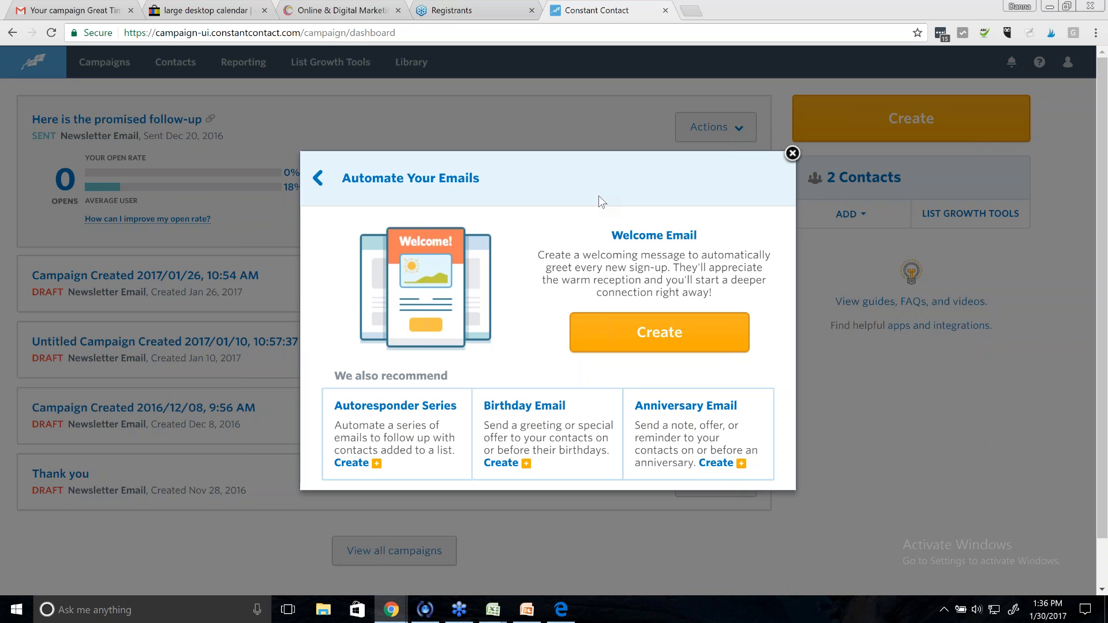
left_click(664, 337)
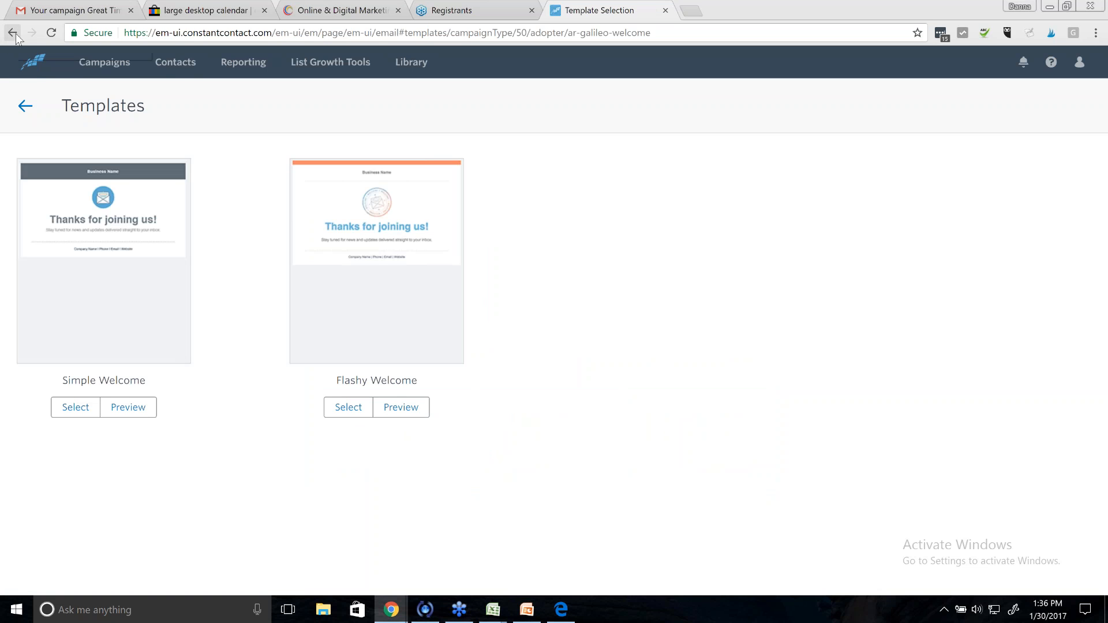
left_click(184, 65)
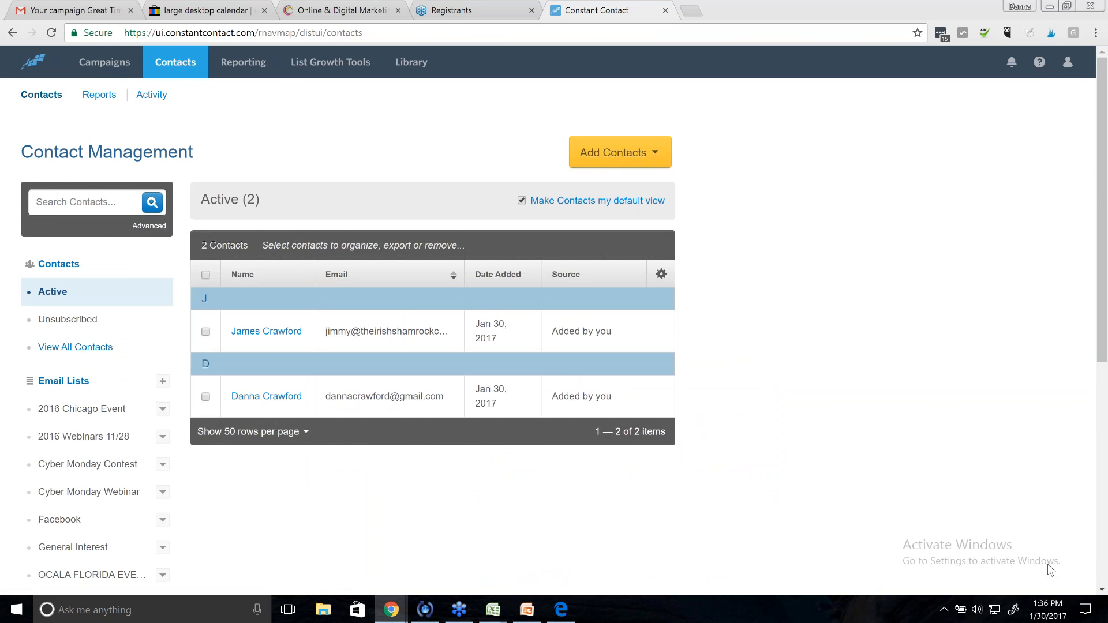
- Add an email list named 'Calendar Purchase 2017', then return to My Campaigns
scroll(157, 365, "down", 3)
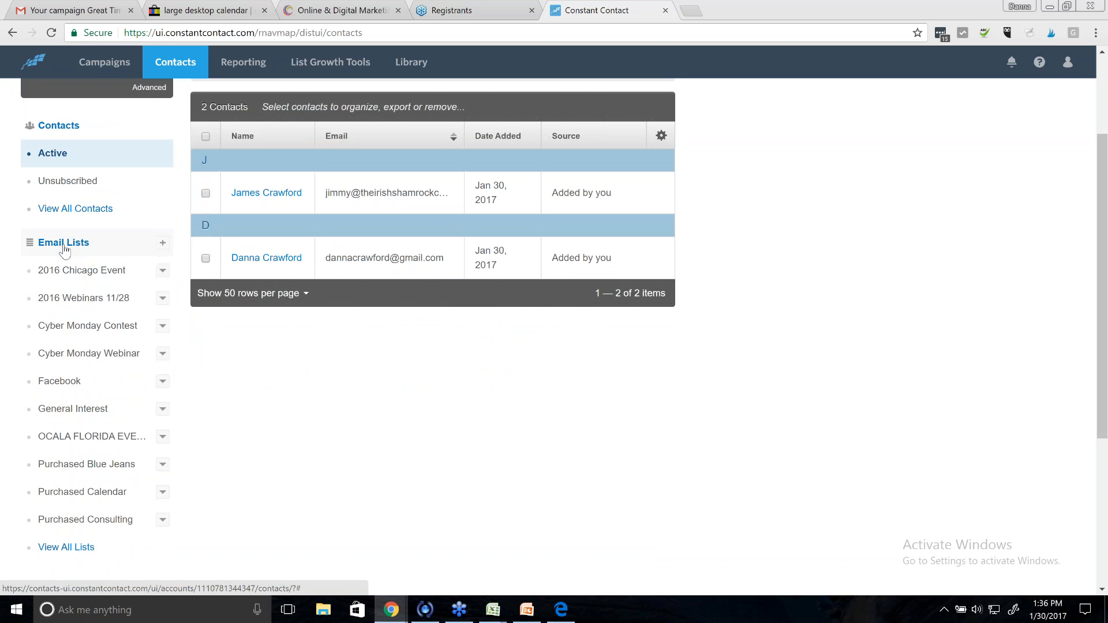
left_click(163, 247)
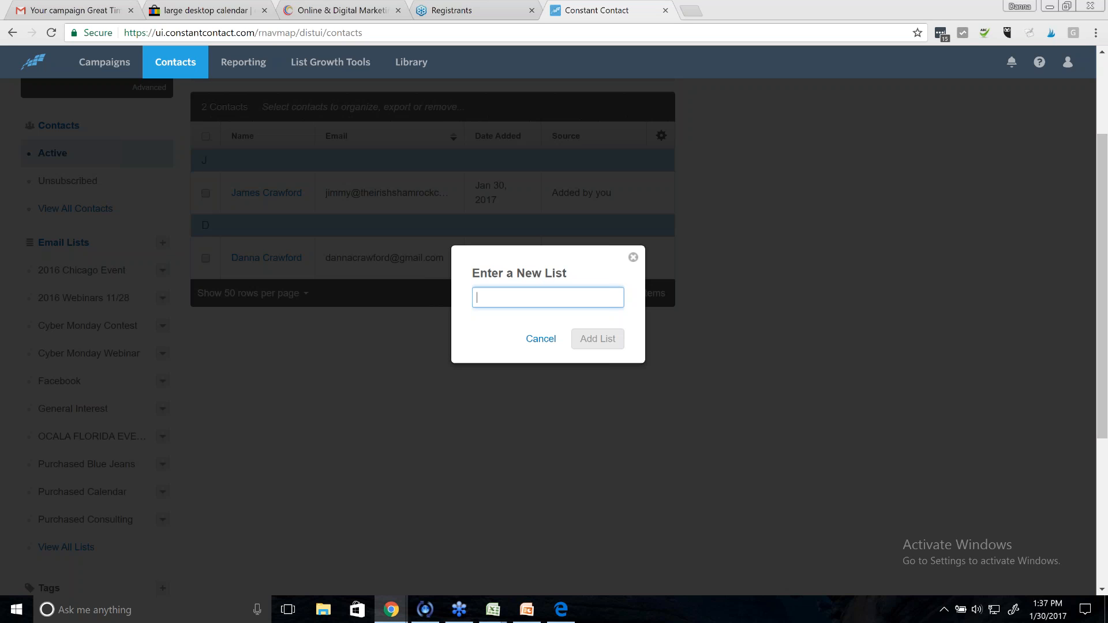
type("Caland")
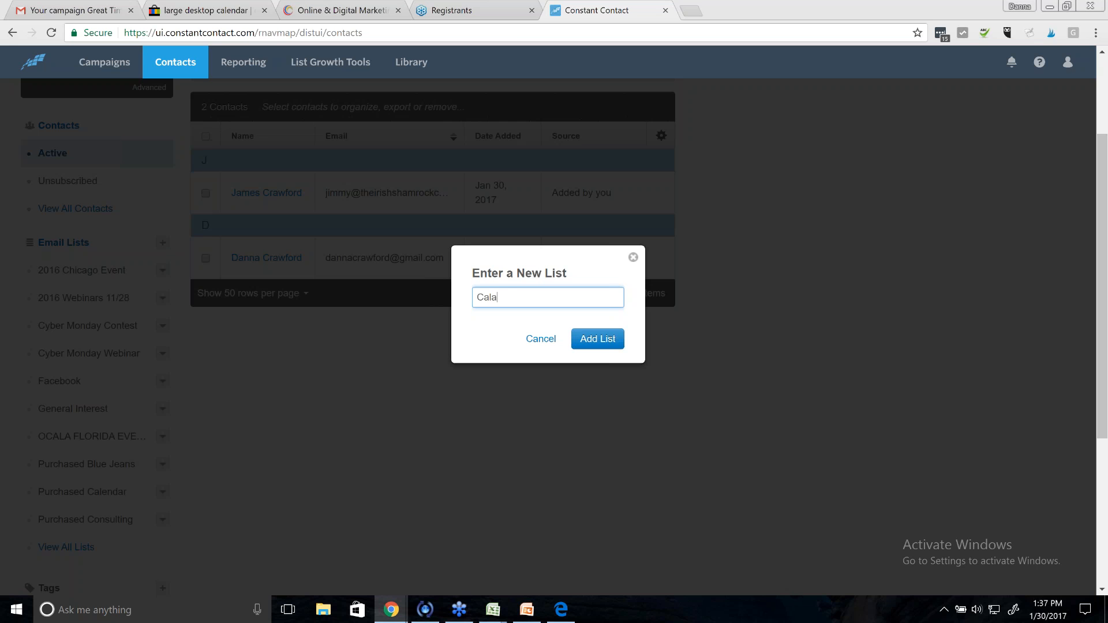
key("BackSpace")
key("BackSpace")
key("BackSpace")
type("endar Purchase 2016")
key("BackSpace")
key("BackSpace")
key("BackSpace")
type("017")
left_click(598, 341)
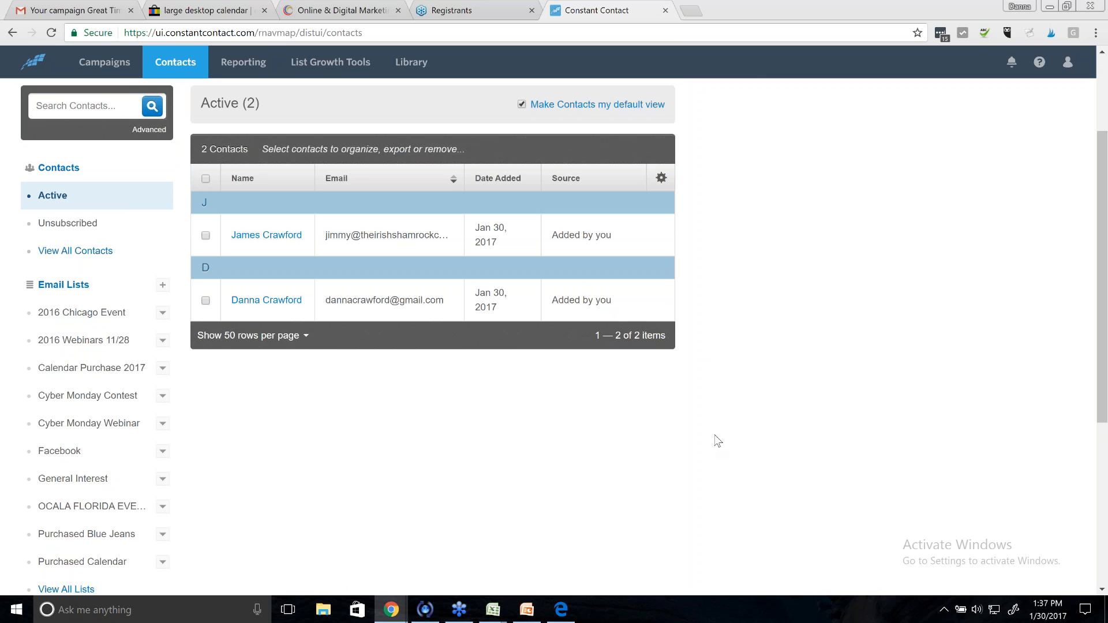
left_click(104, 63)
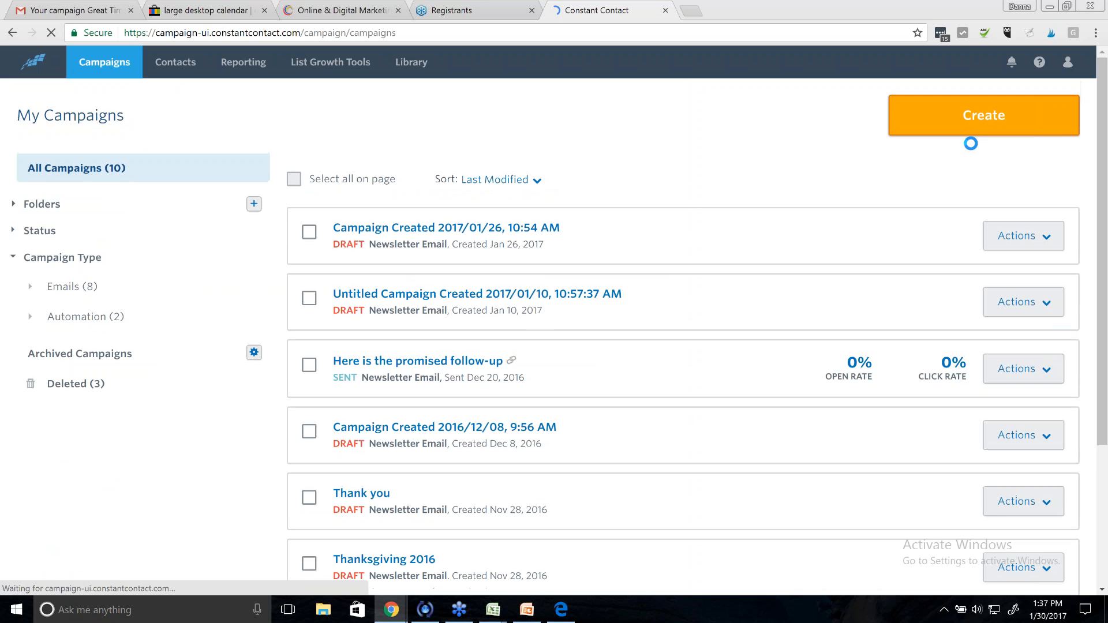
- Start a new Autoresponder Series from the automated email options and select its name field
left_click(984, 115)
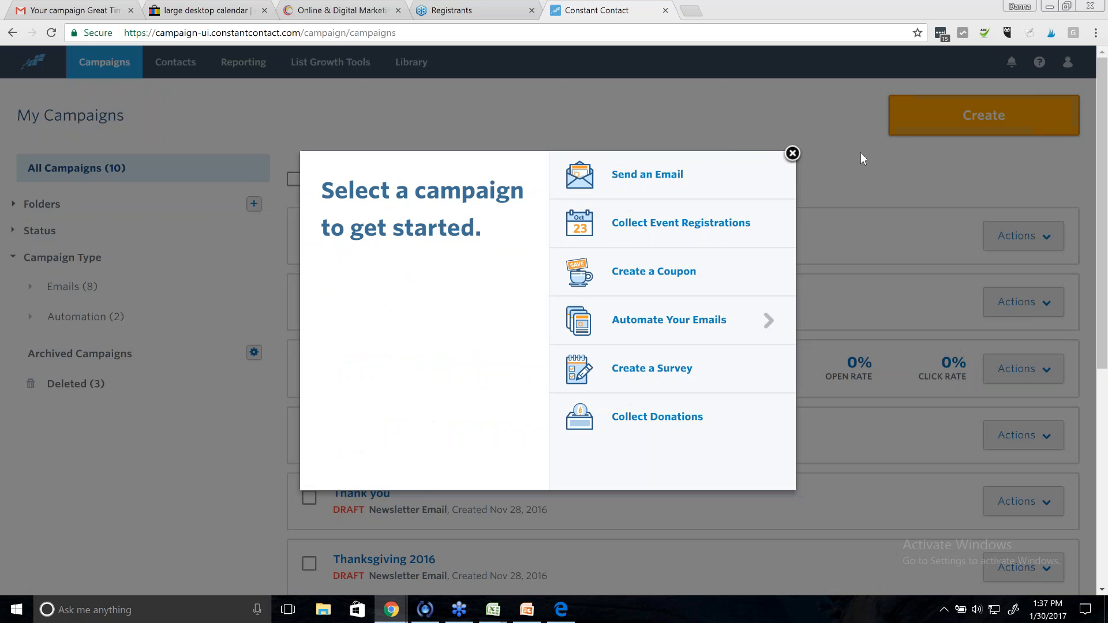
left_click(643, 324)
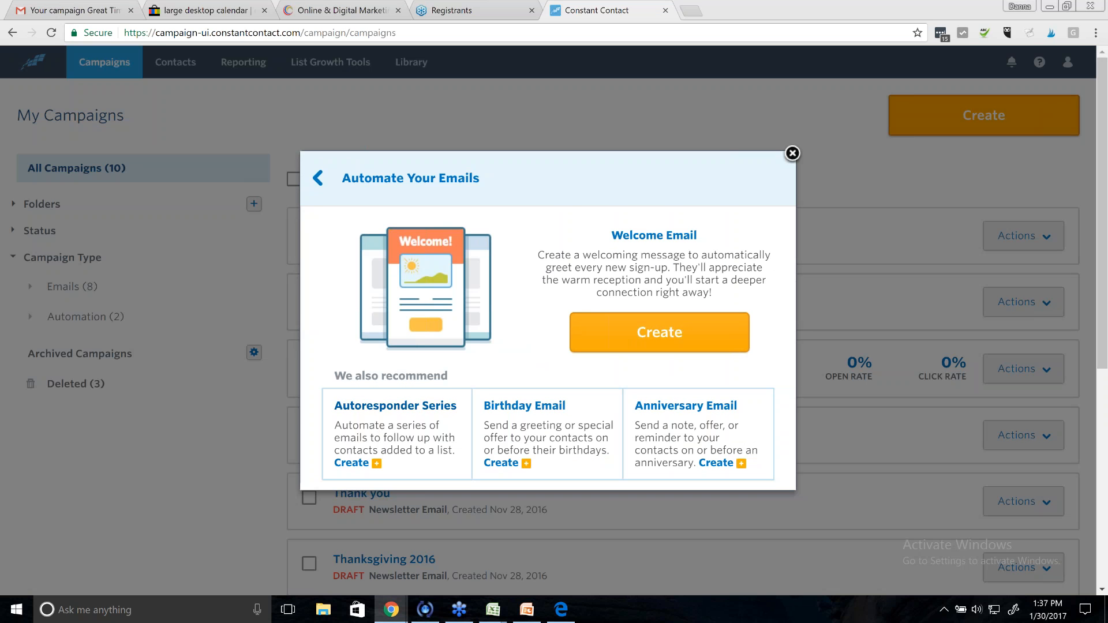
left_click(358, 468)
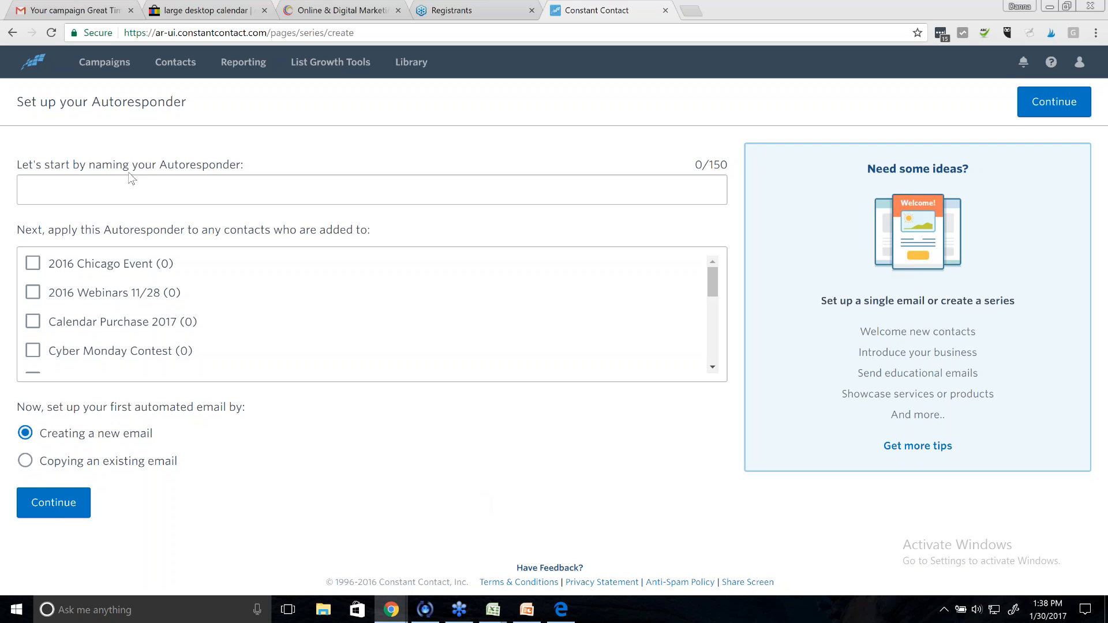
left_click(127, 186)
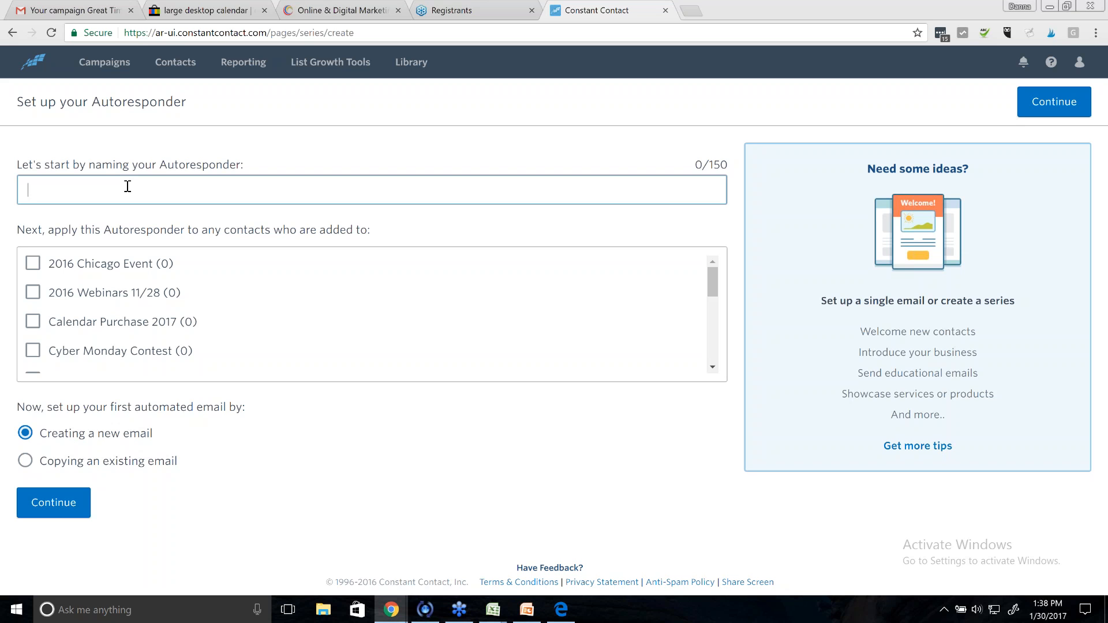
- Name the autoresponder '2017 Calendar Purchased', tick the Calendar Purchase 2017 list, and continue to a new email
type("Calendar Purchased")
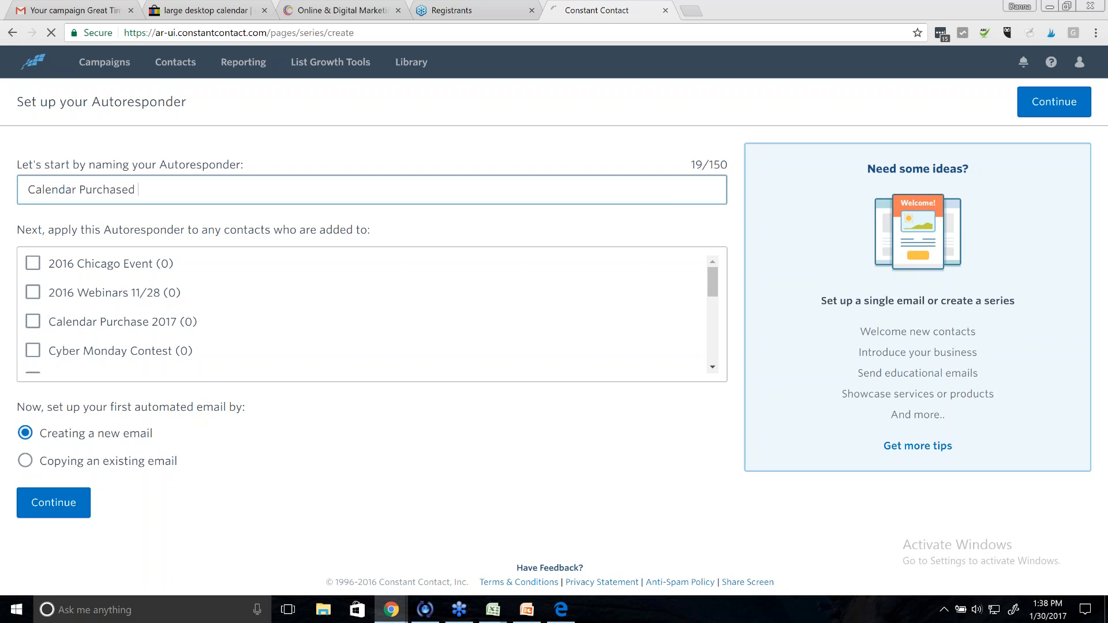
left_click(27, 201)
type("2017")
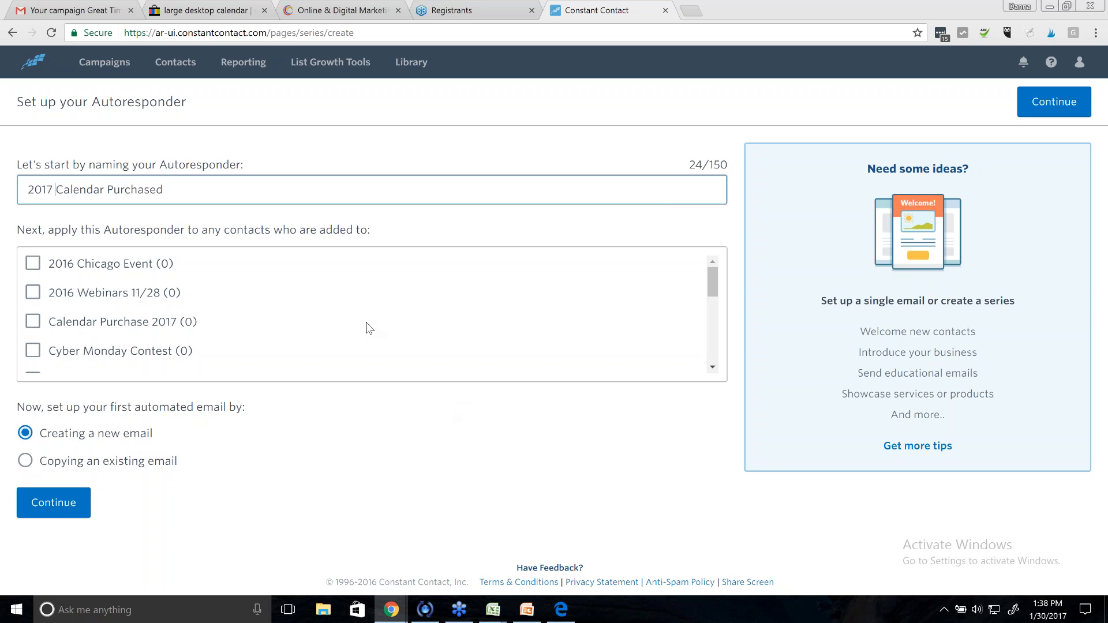
left_click_drag(713, 288, 729, 271)
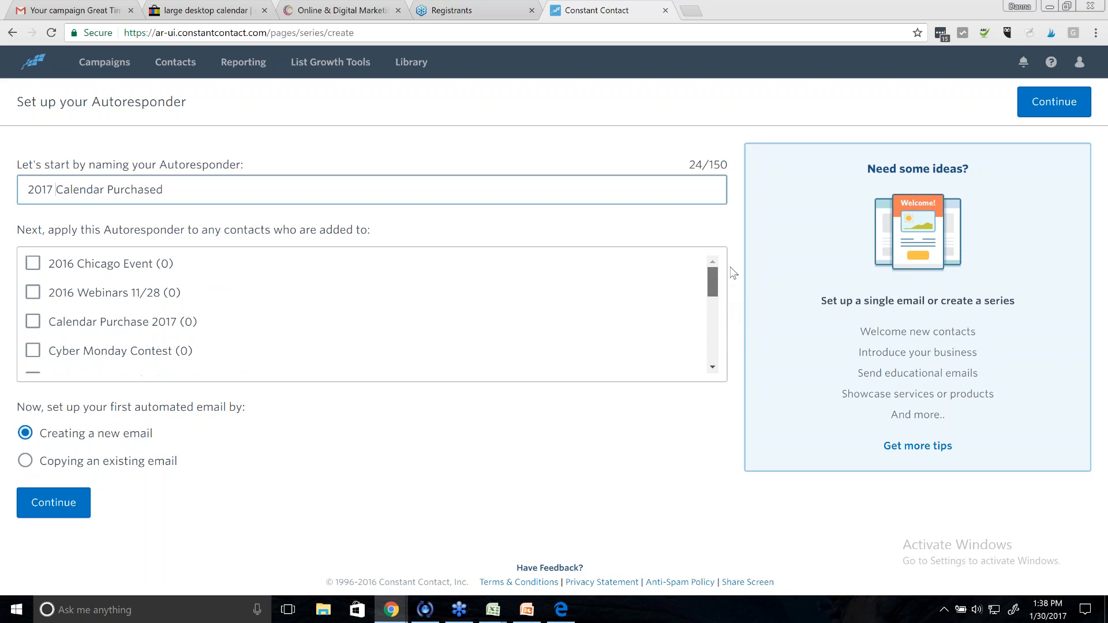
left_click(36, 325)
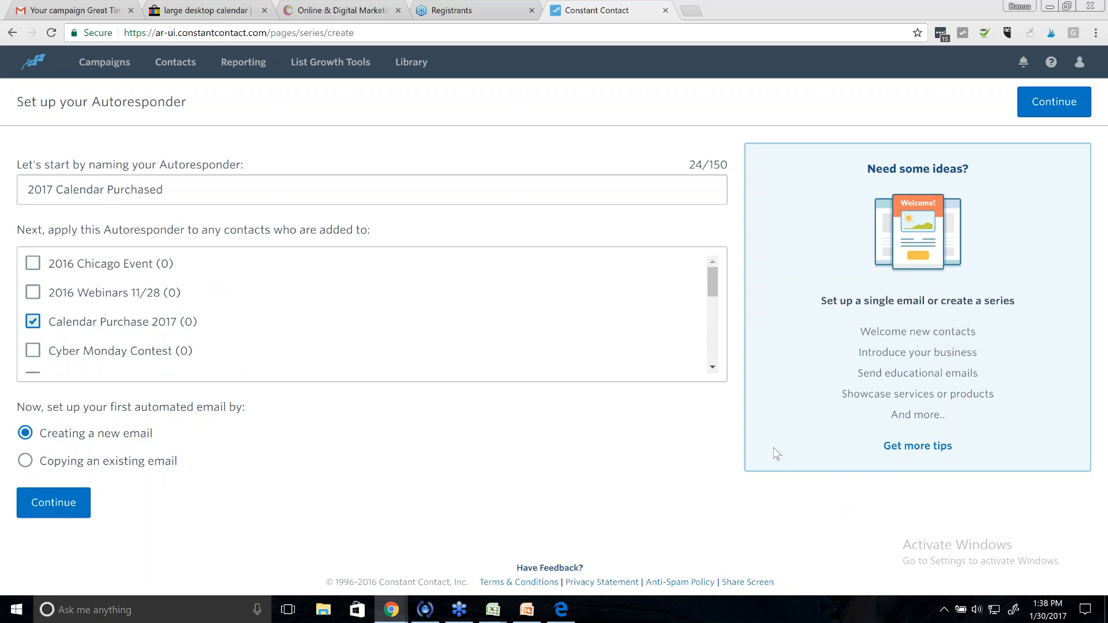
left_click(1033, 107)
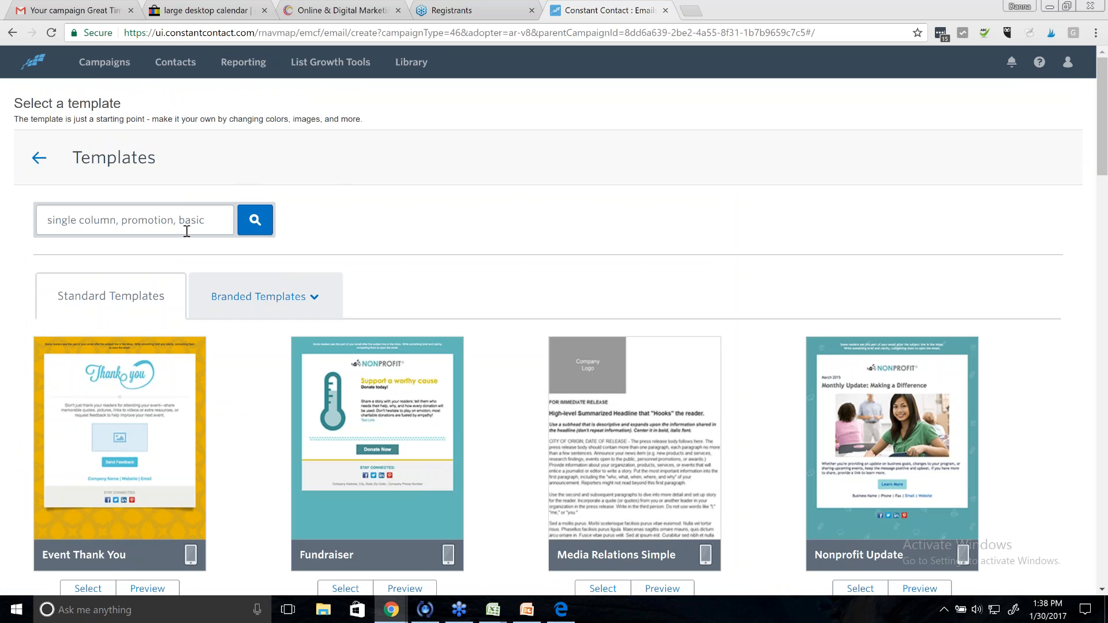
- Search the email templates for 'thank'
scroll(186, 231, "down", 1)
scroll(175, 215, "down", 3)
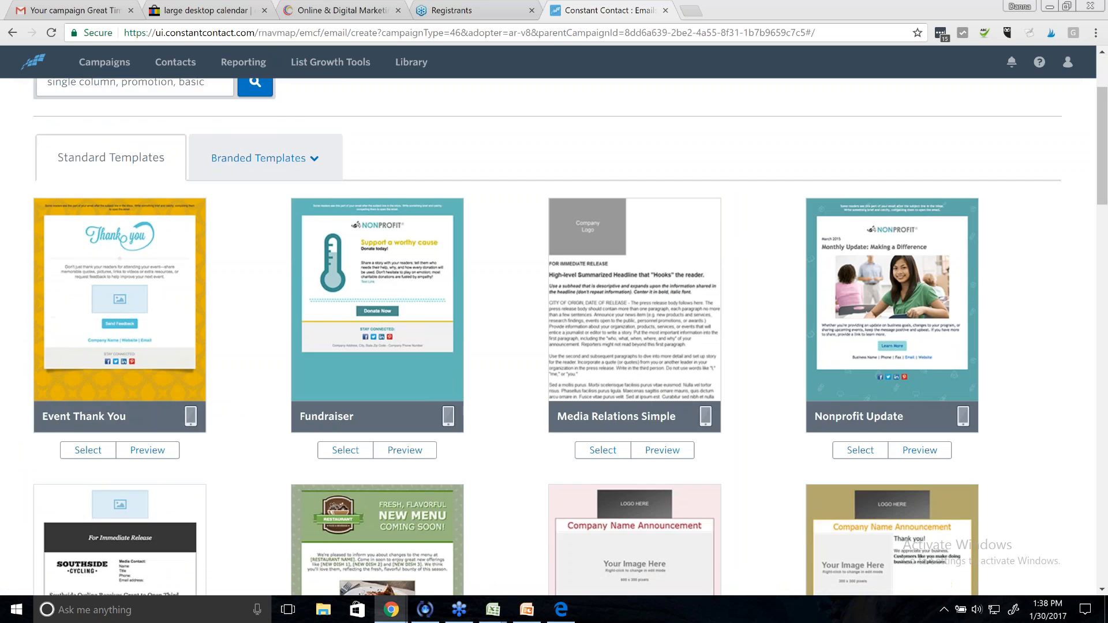
scroll(175, 216, "up", 3)
left_click(175, 216)
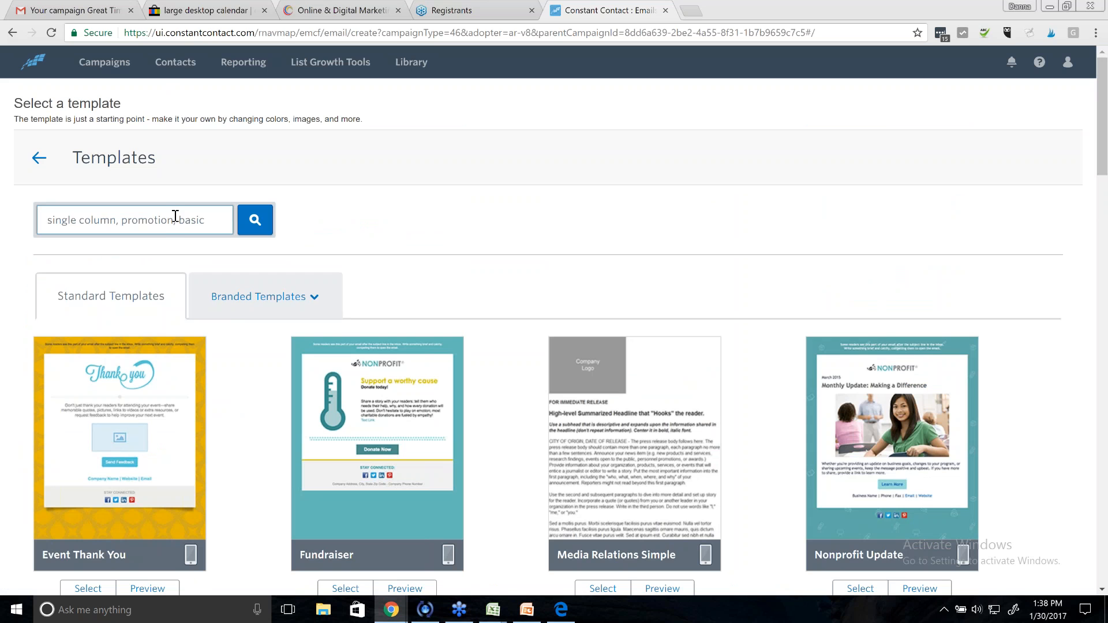
type("thank")
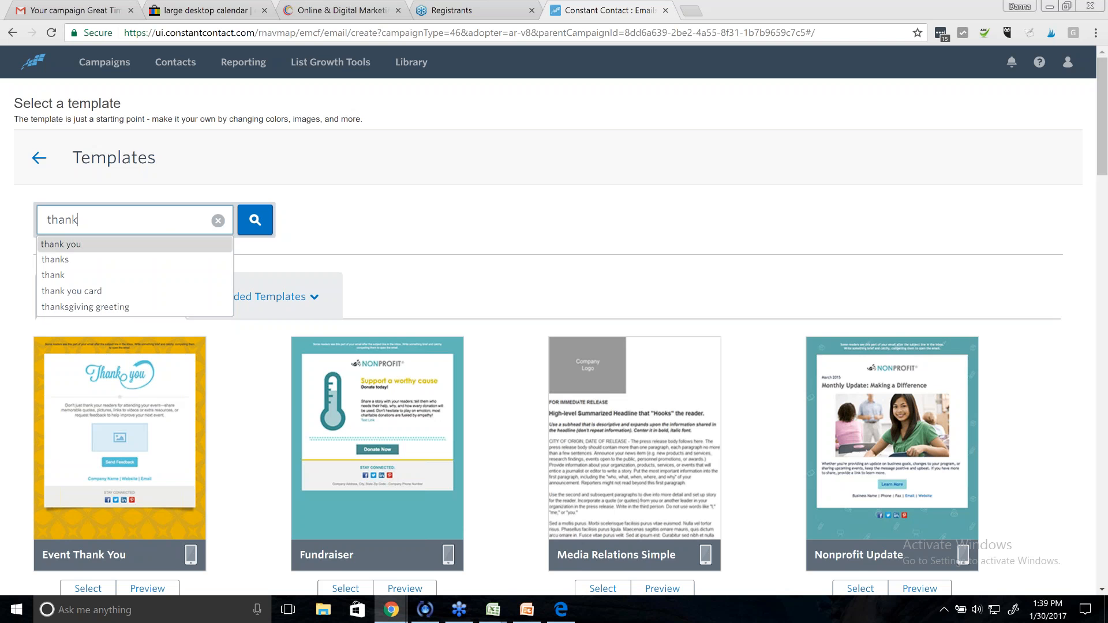
left_click(176, 245)
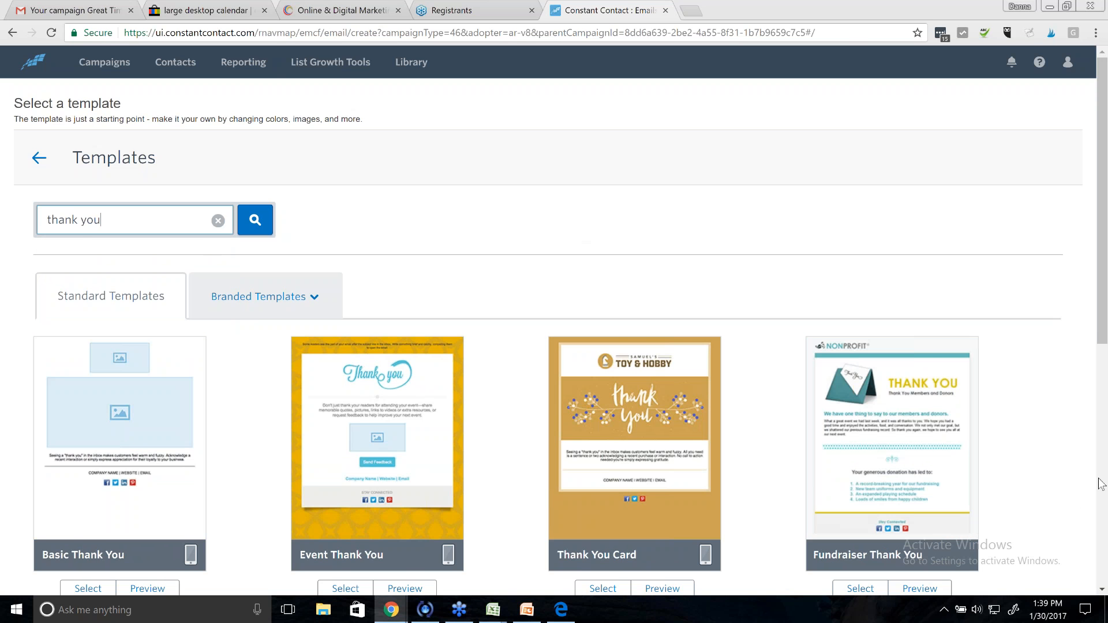
- Choose the Event Thank You template from the search results
scroll(1055, 510, "down", 5)
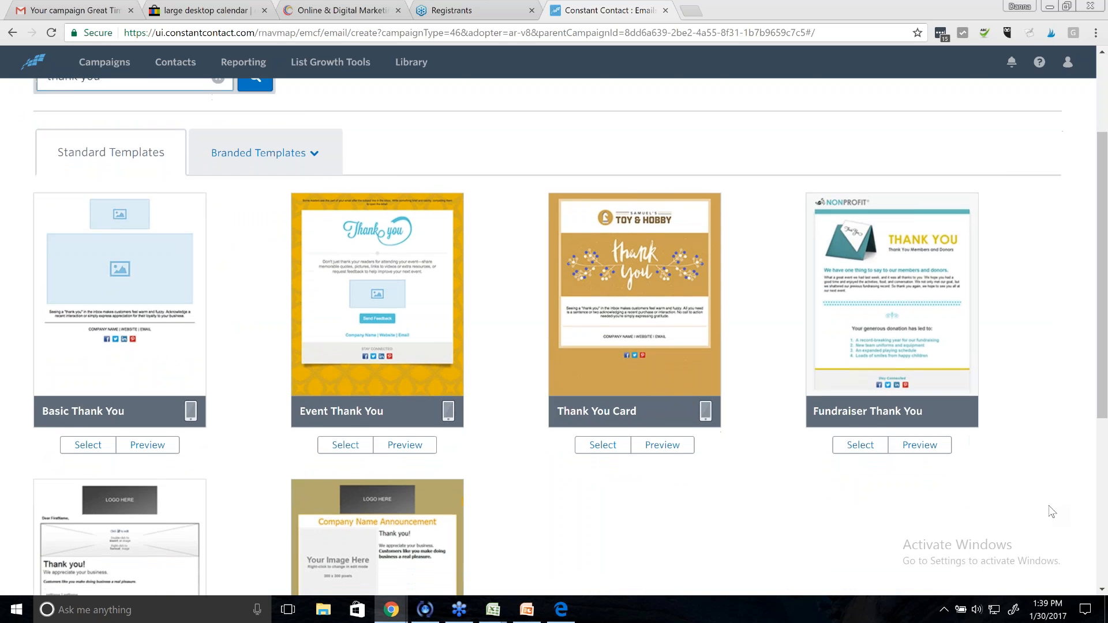
scroll(1051, 505, "down", 2)
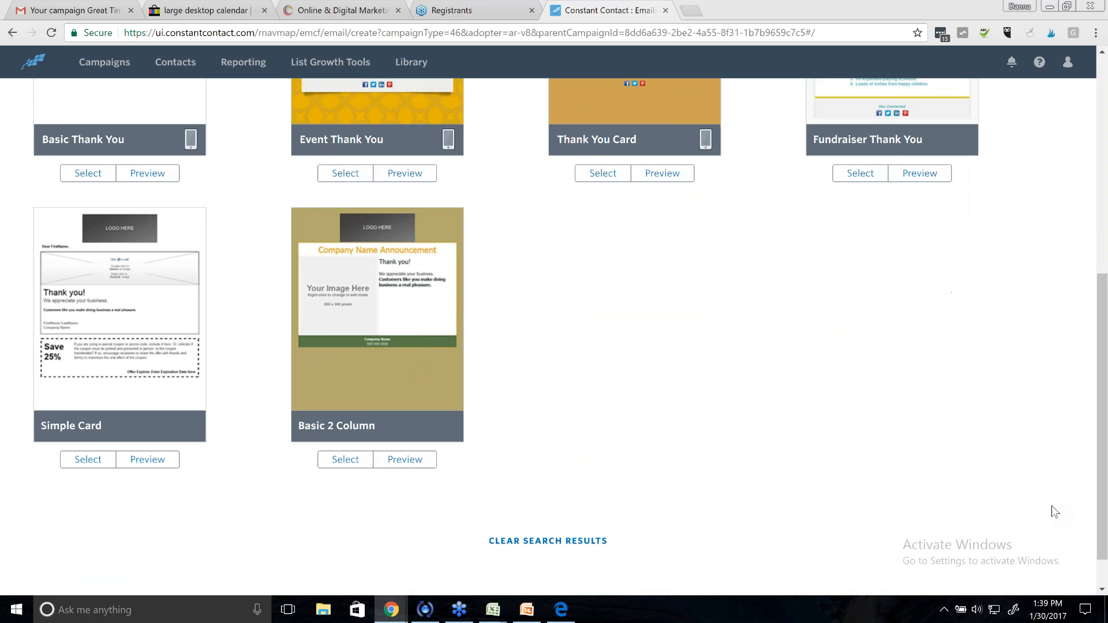
scroll(1051, 506, "up", 5)
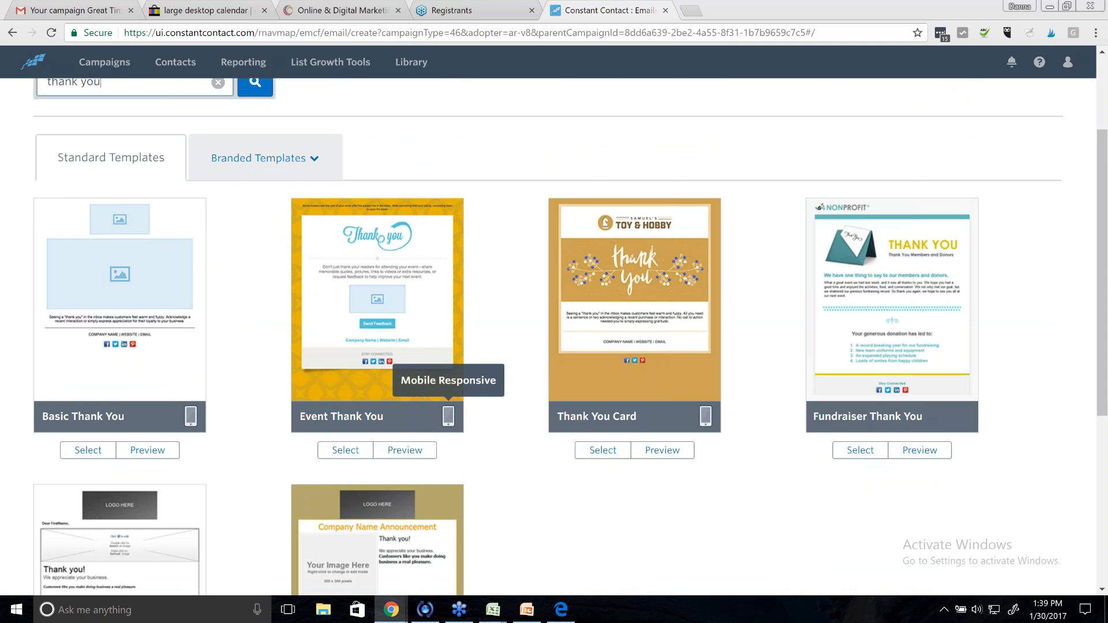
scroll(508, 486, "down", 3)
scroll(520, 490, "down", 3)
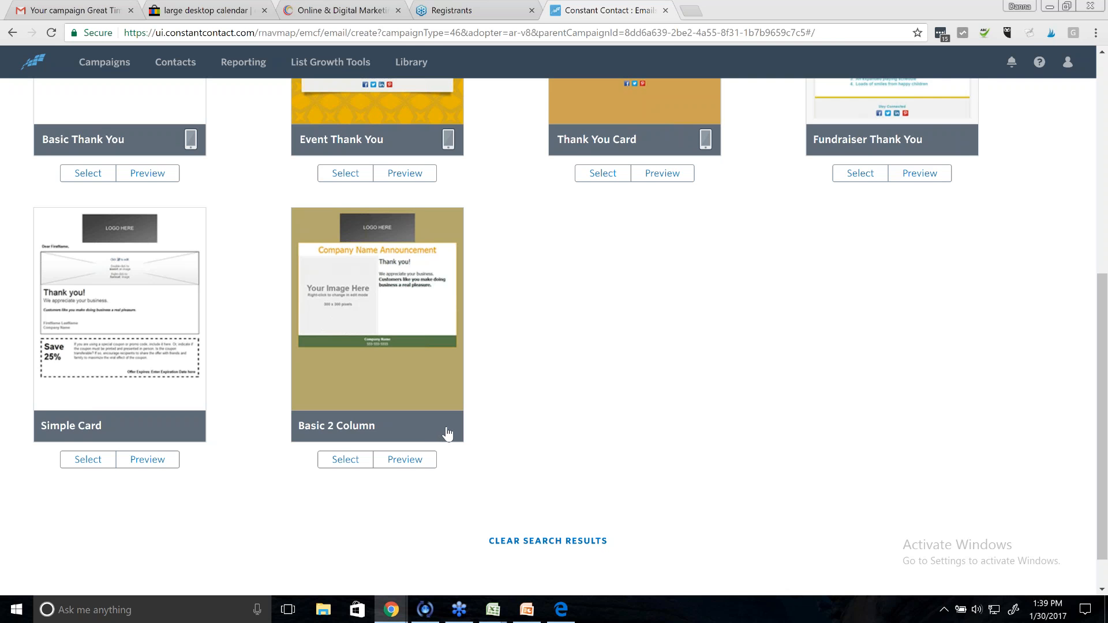
scroll(633, 443, "up", 2)
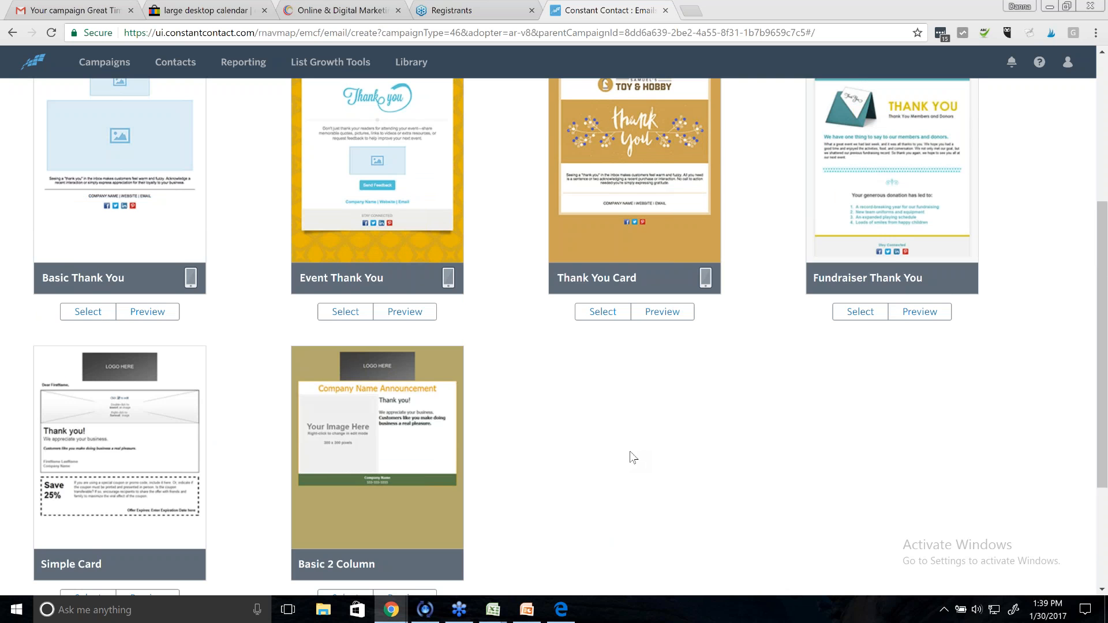
scroll(633, 458, "up", 1)
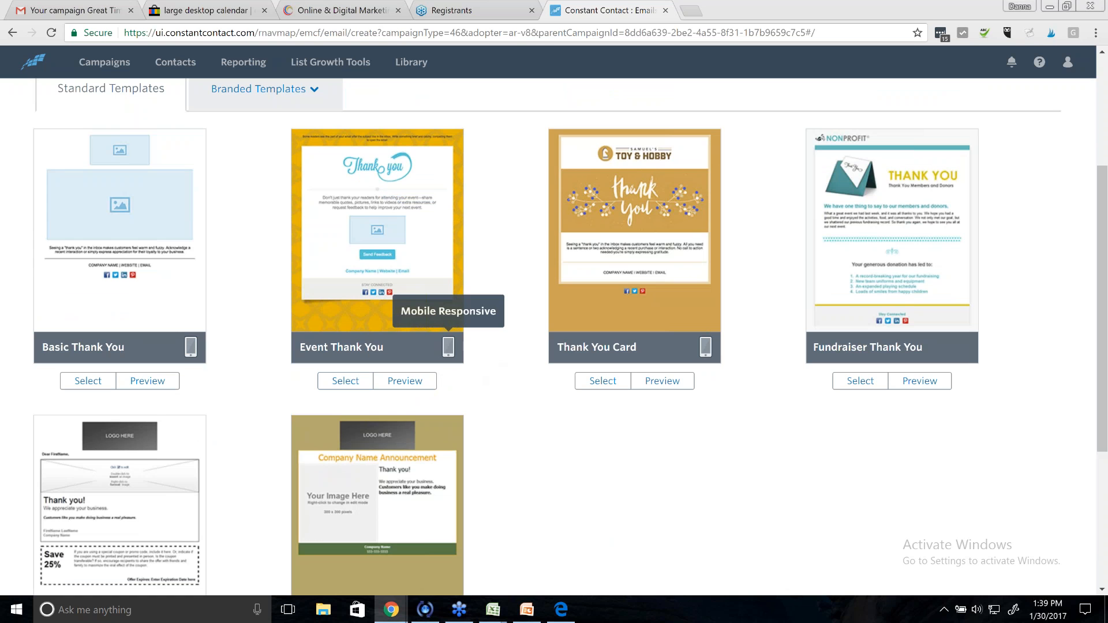
scroll(670, 463, "down", 3)
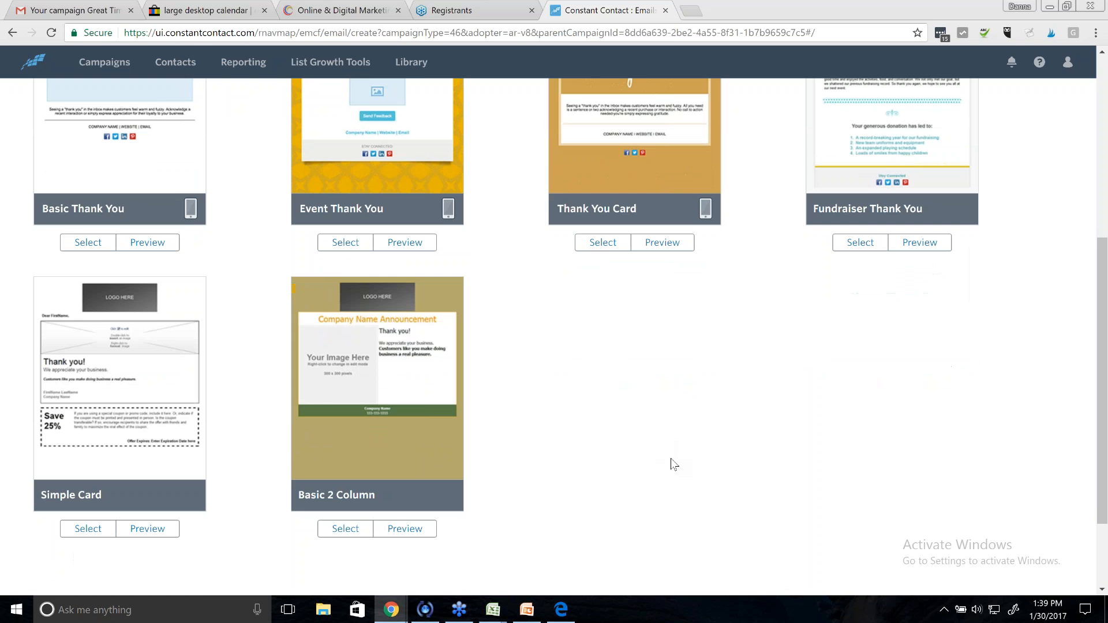
scroll(675, 465, "down", 2)
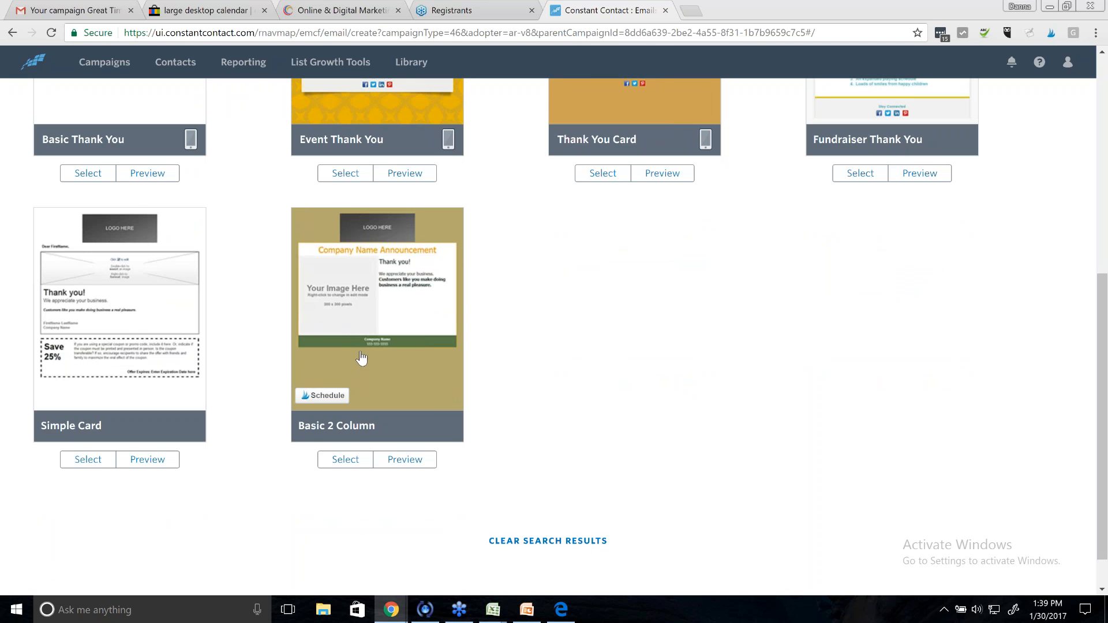
scroll(562, 430, "up", 3)
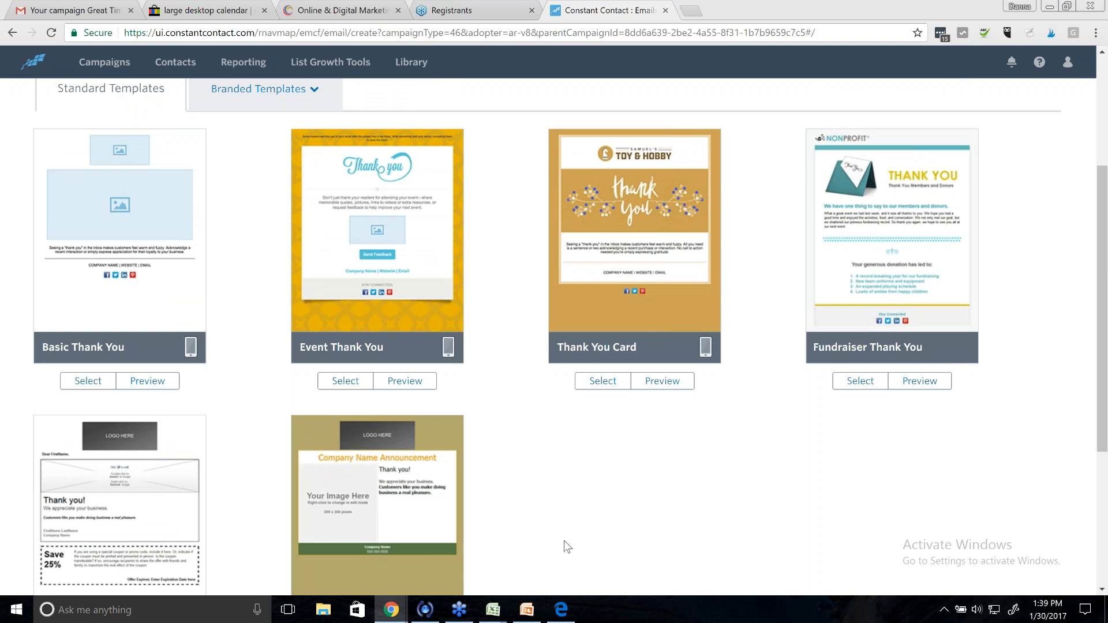
scroll(566, 546, "up", 2)
mouse_move(308, 388)
left_click(345, 520)
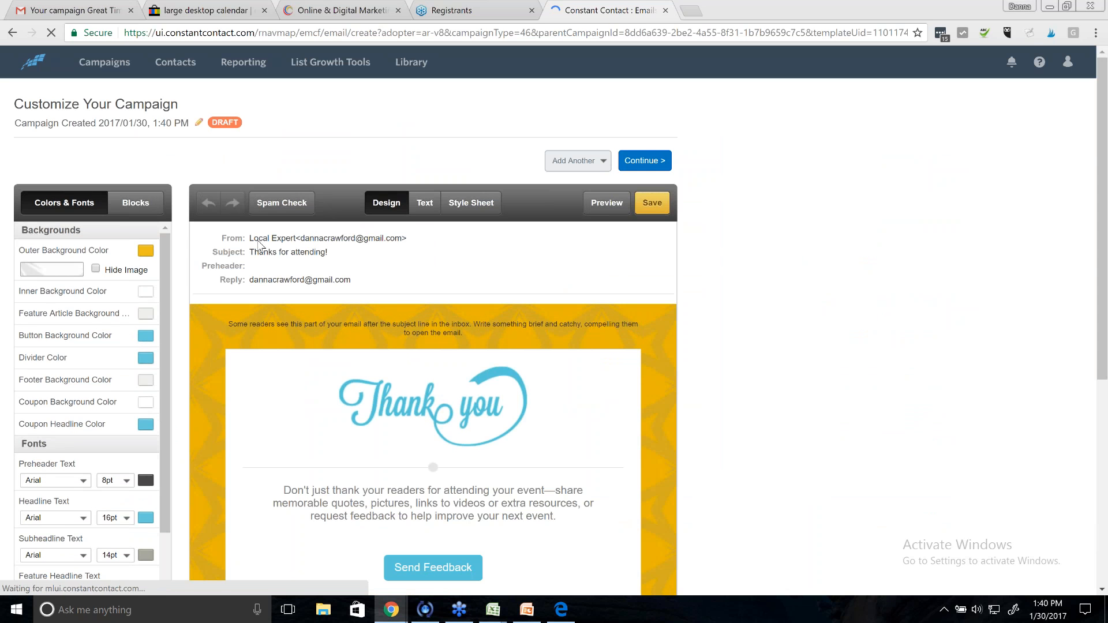
- Replace the timestamp campaign title with '#1 Thank You'
left_click(100, 124)
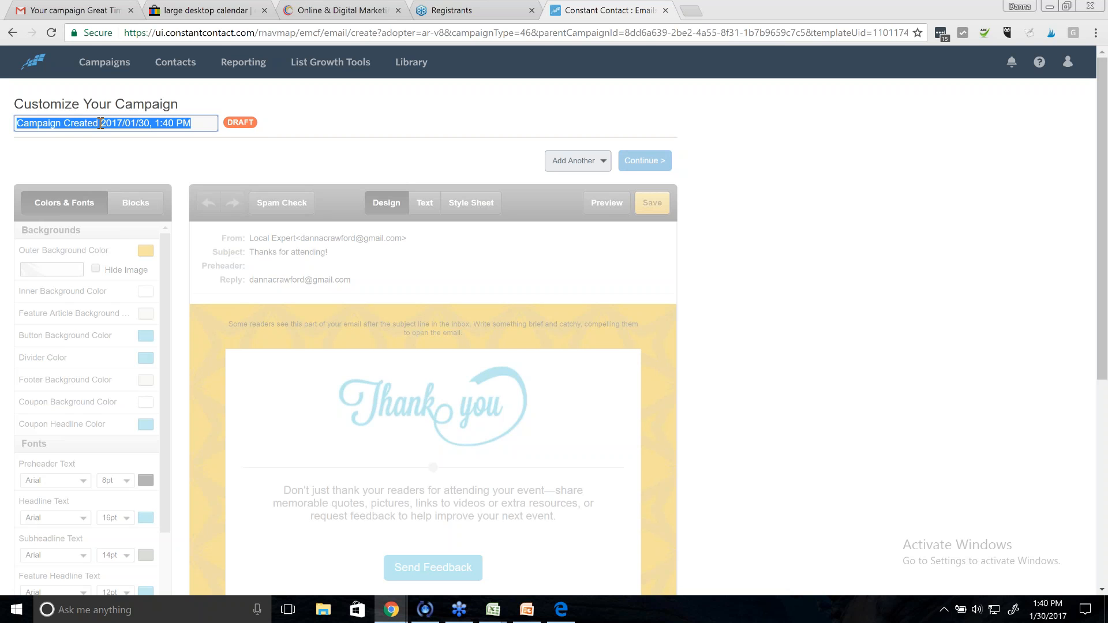
type("#")
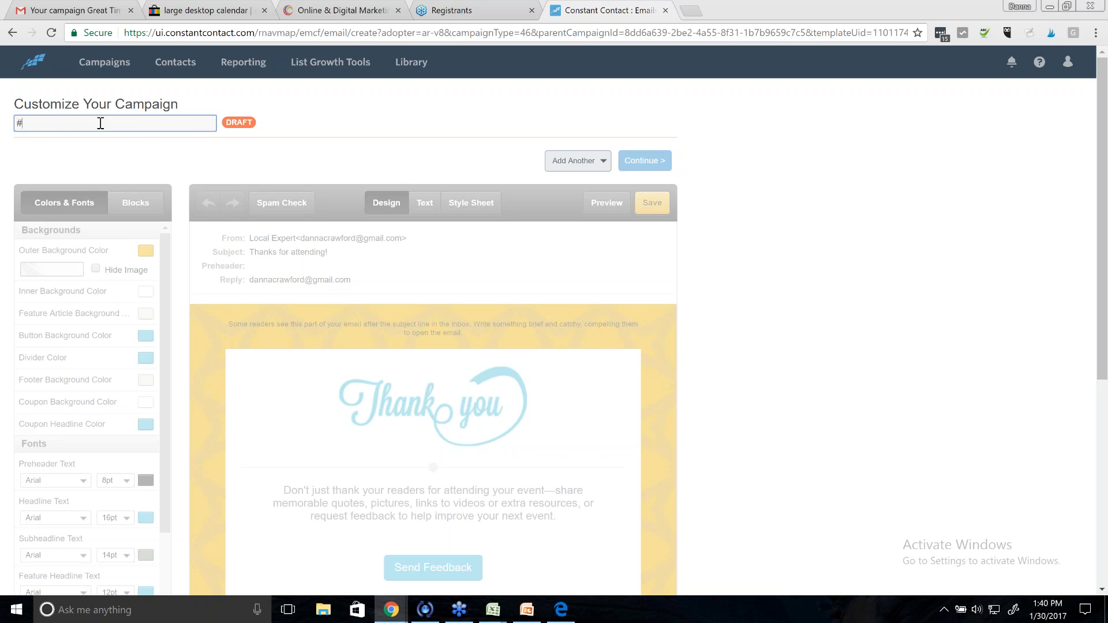
type("1 Thank You")
left_click(335, 139)
- In Header Options, set the subject to 'Thank you for purchasing the Calendar!'
mouse_move(502, 283)
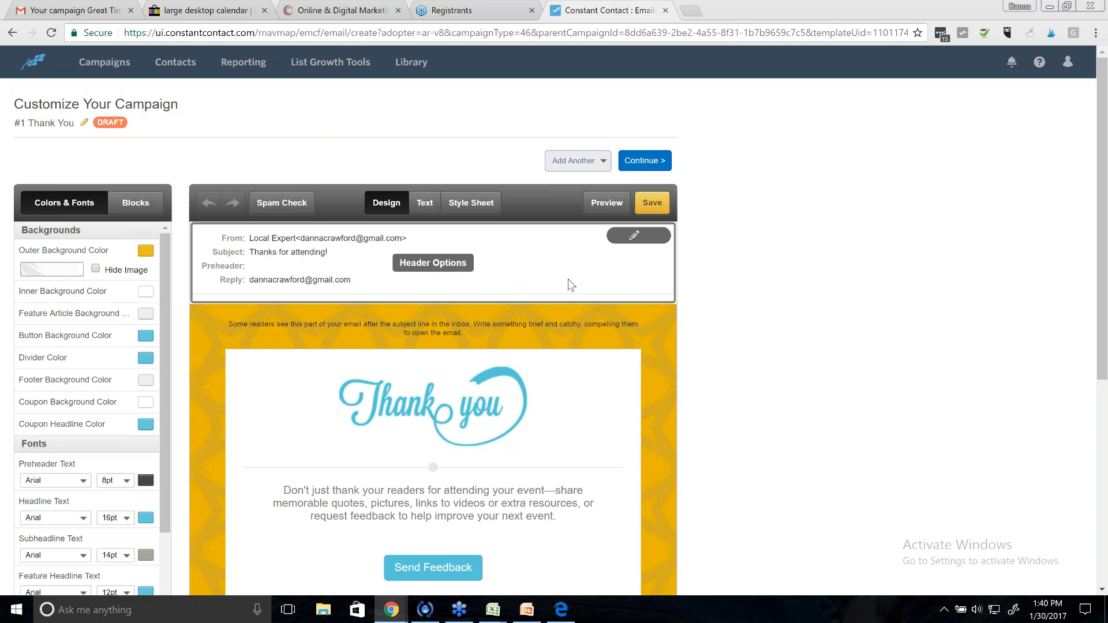
left_click(634, 237)
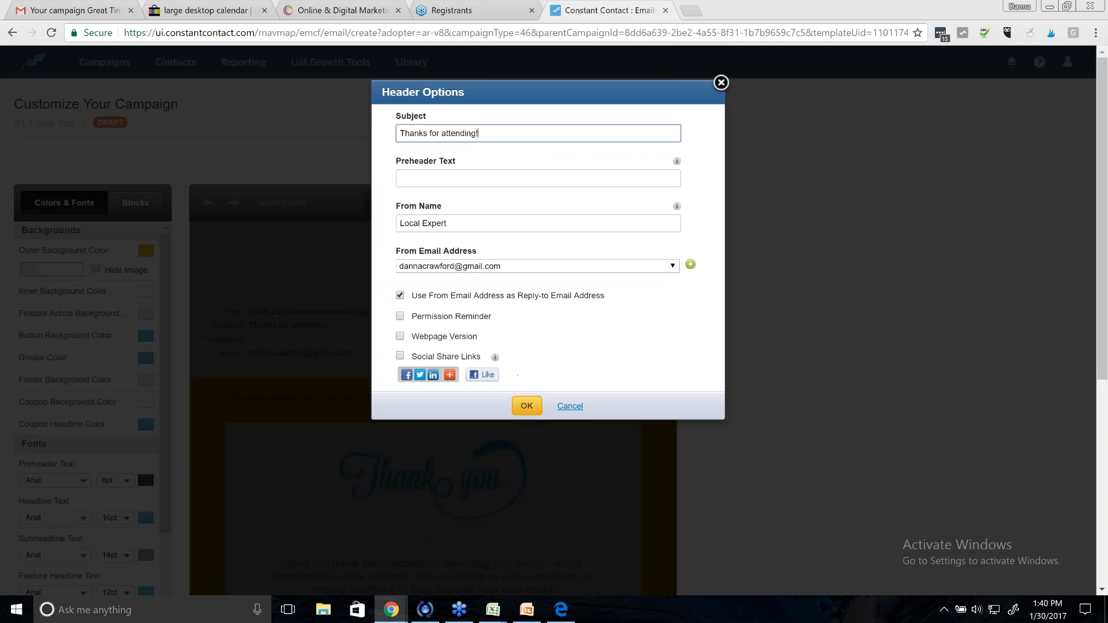
triple_click(444, 134)
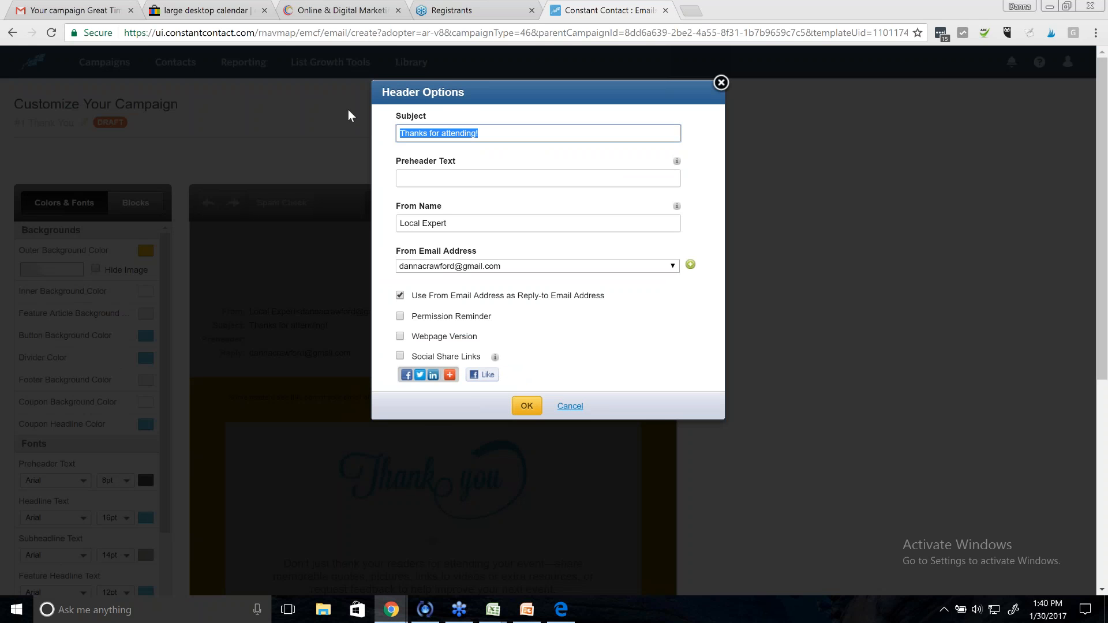
type("Tye")
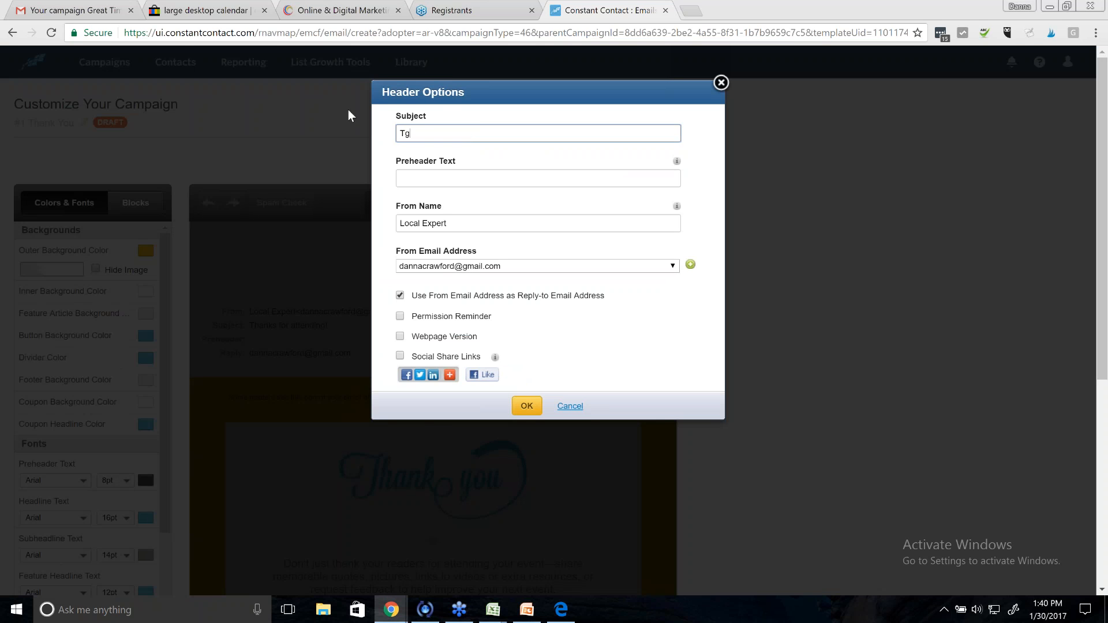
key("BackSpace")
key("BackSpace")
type("hank you for subscribing")
key("Tab")
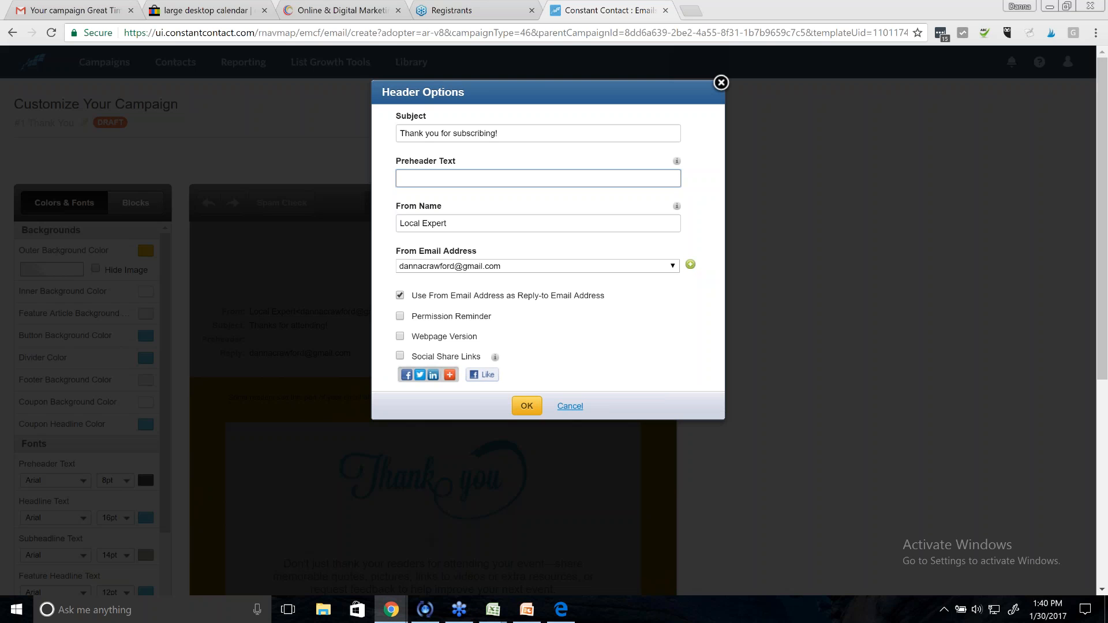
type("Kic")
key("BackSpace")
key("BackSpace")
key("BackSpace")
type("Week")
key("BackSpace")
key("BackSpace")
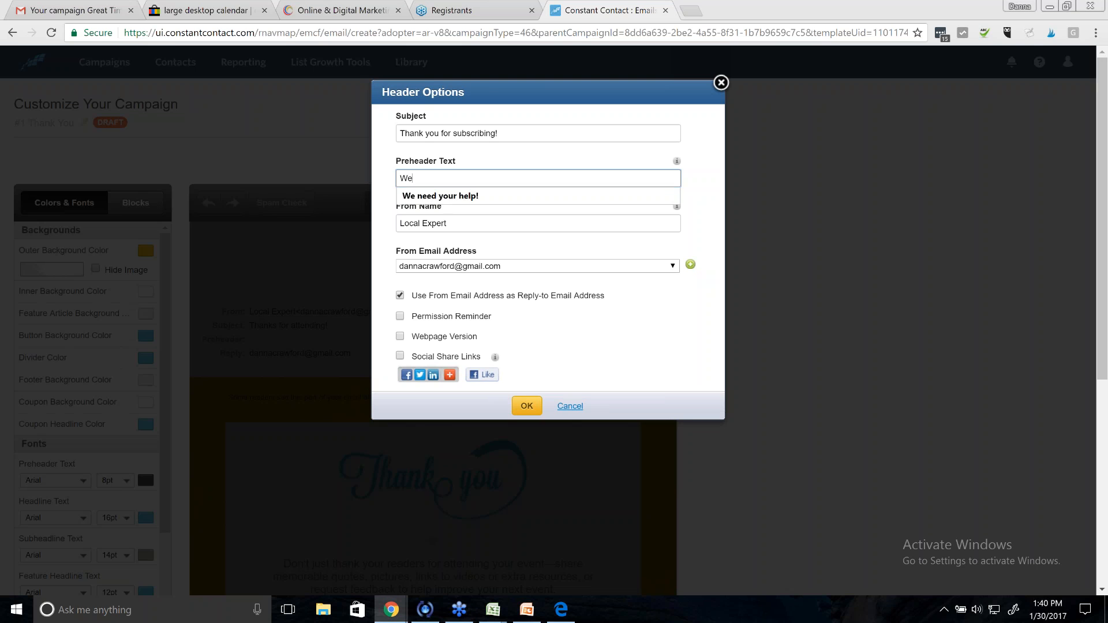
type("lcome to t")
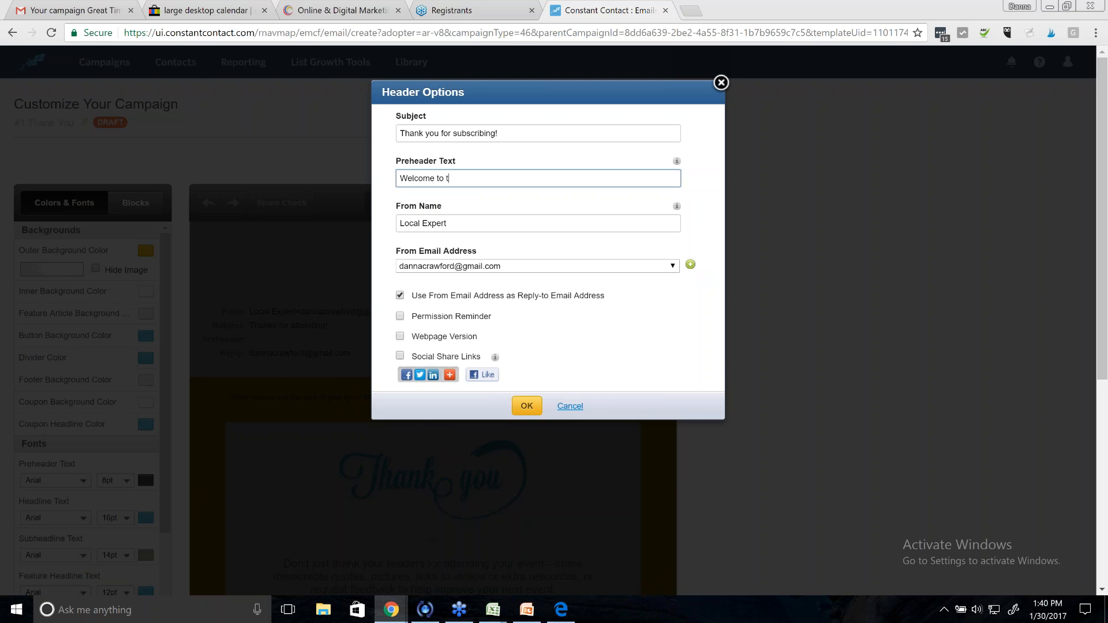
type("his")
key("BackSpace")
key("BackSpace")
key("BackSpace")
key("BackSpace")
key("BackSpace")
key("BackSpace")
key("BackSpace")
key("BackSpace")
key("BackSpace")
key("BackSpace")
key("BackSpace")
key("BackSpace")
key("BackSpace")
key("BackSpace")
key("BackSpace")
left_click_drag(517, 133, 460, 148)
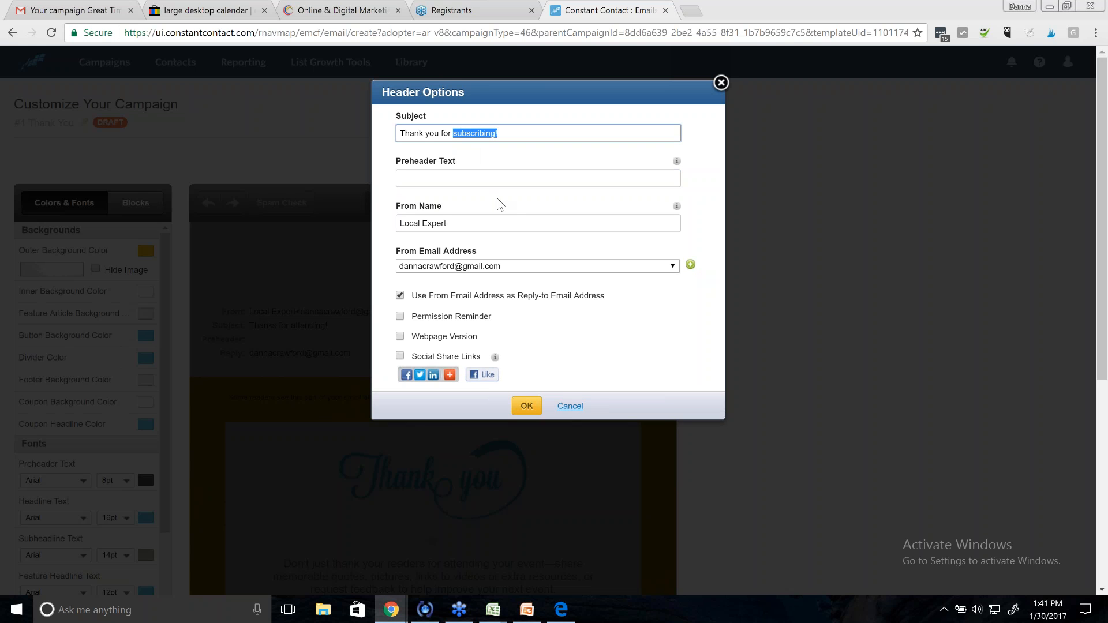
type("purchasing the Calendar")
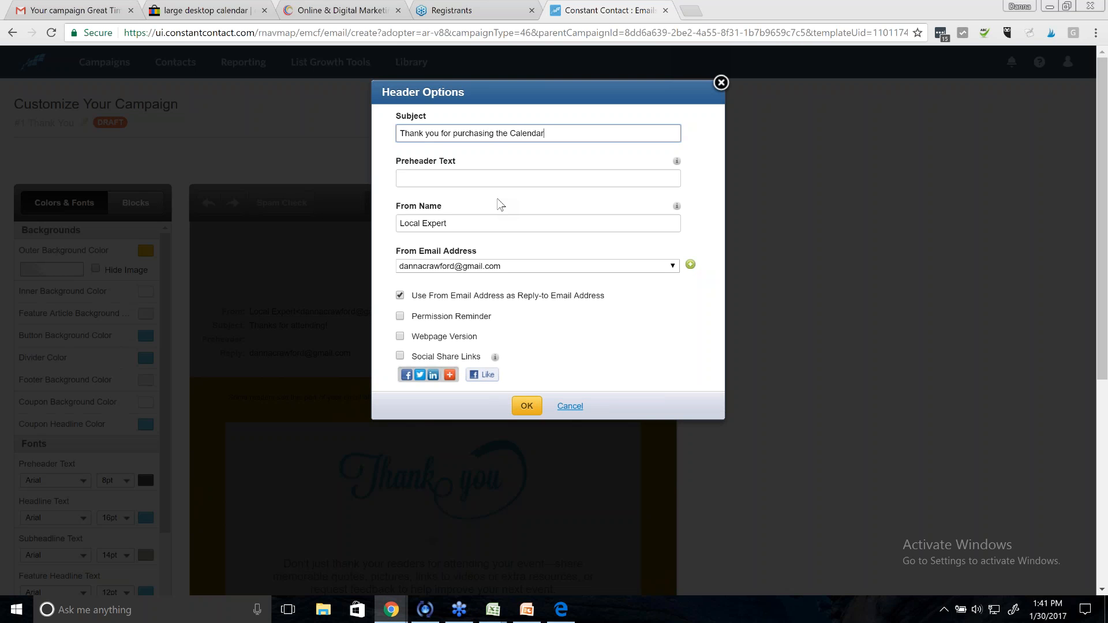
- Set the preheader text to 'Happy 2017!'
left_click(505, 179)
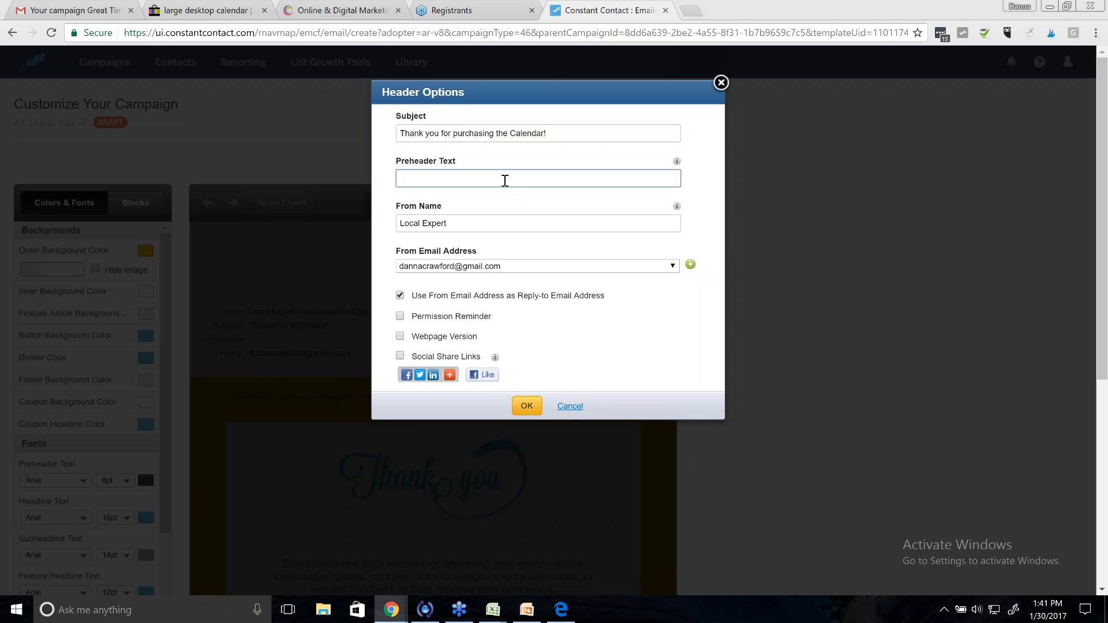
type("Ha")
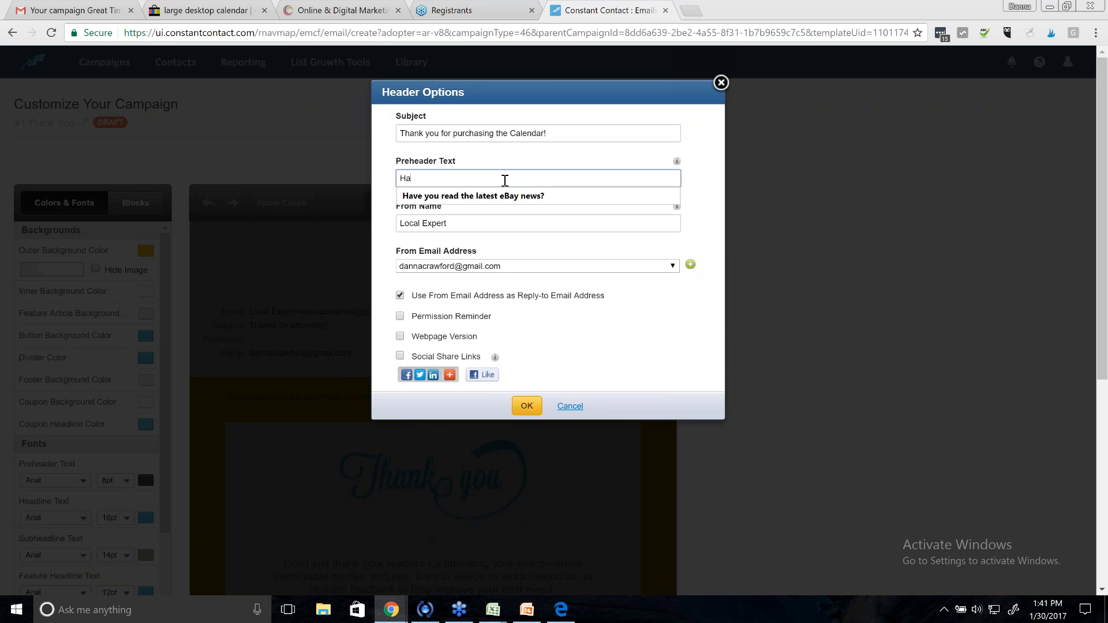
type("ppy New Year!")
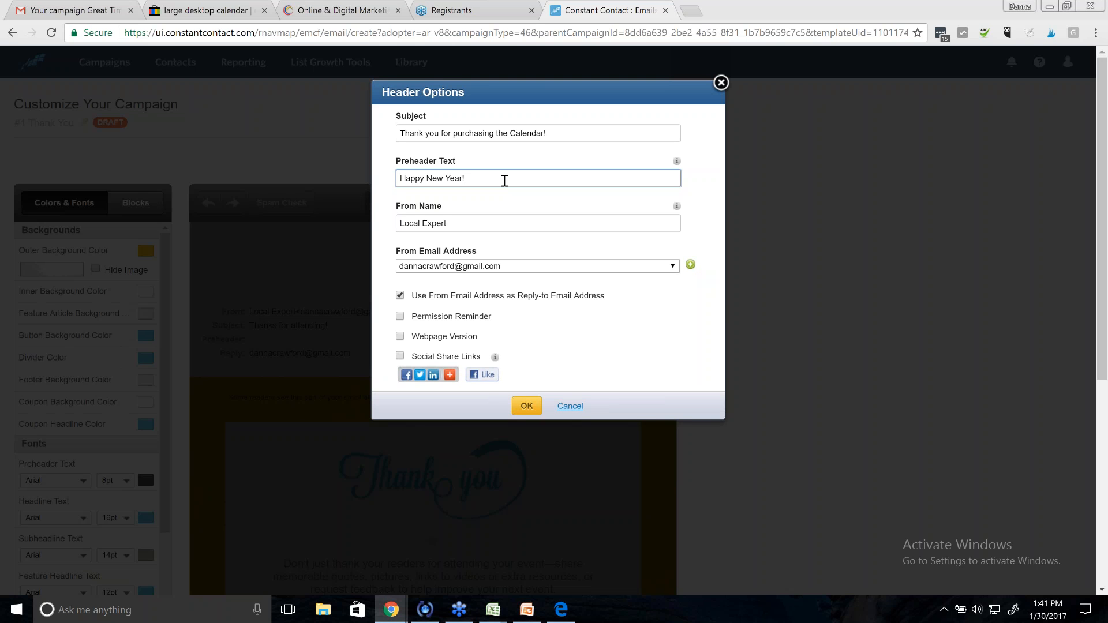
left_click_drag(499, 181, 358, 193)
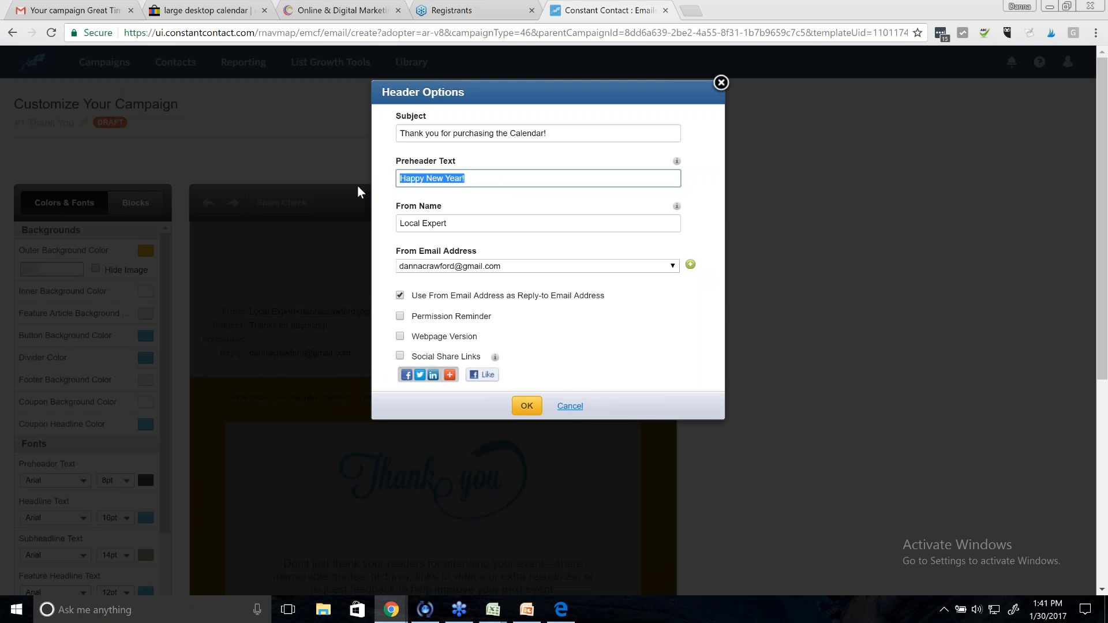
type("H")
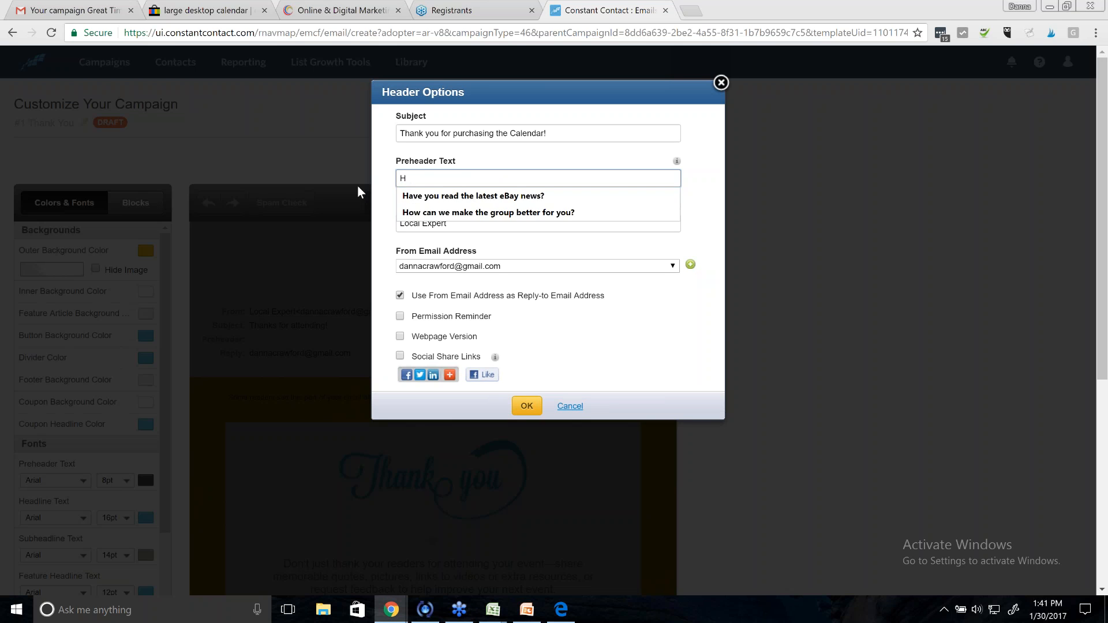
type("appy 2017!")
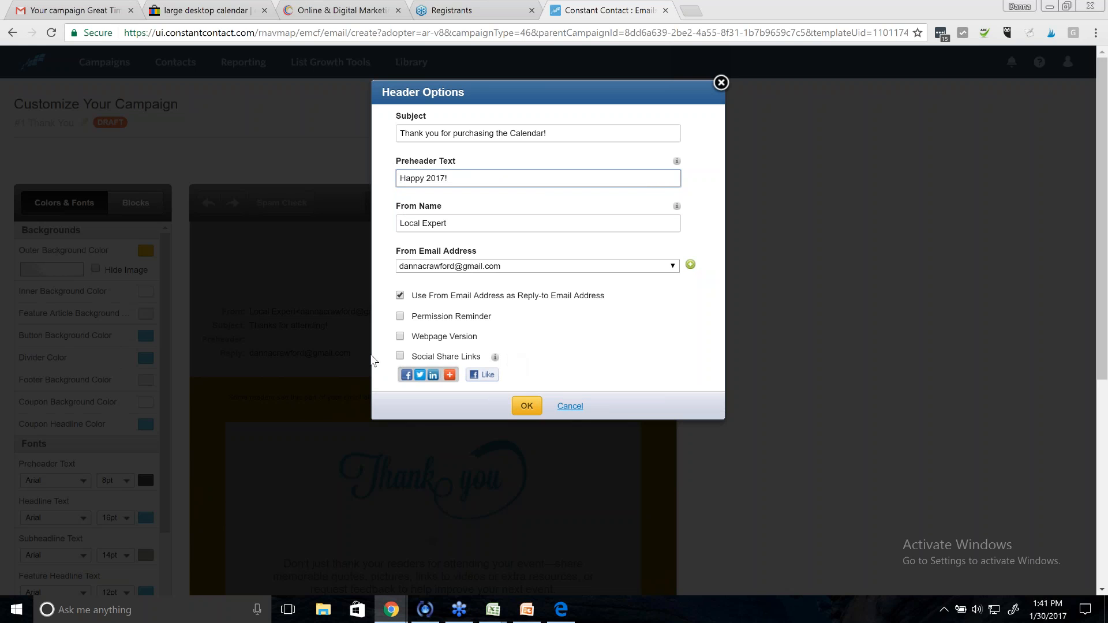
- Include a webpage-version link, leave social share links off, and apply the header changes
left_click(400, 356)
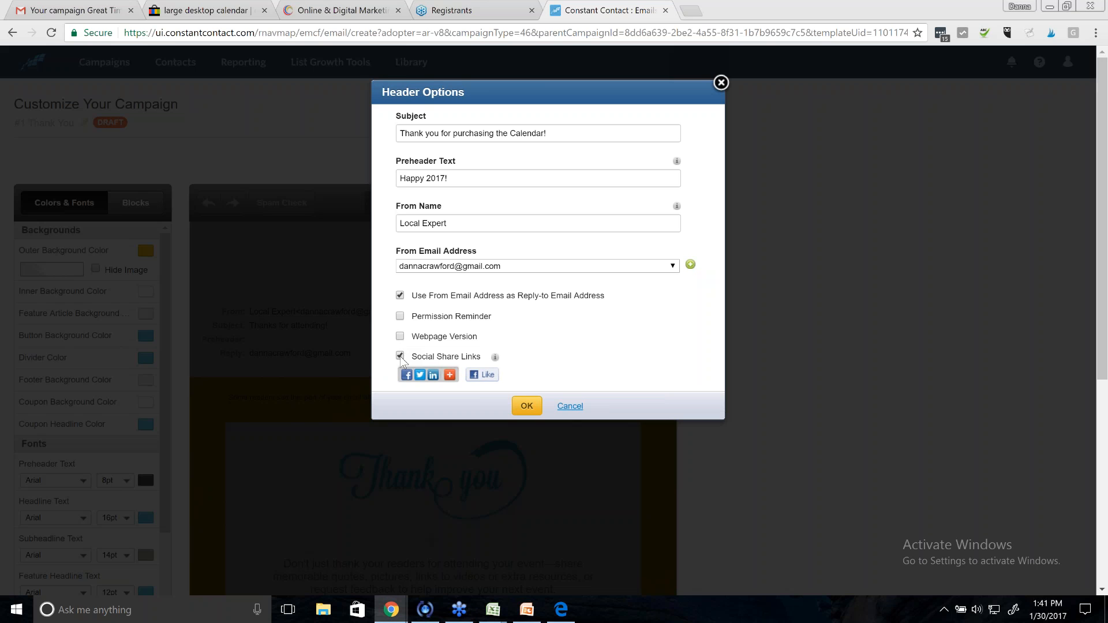
left_click(400, 357)
left_click(400, 336)
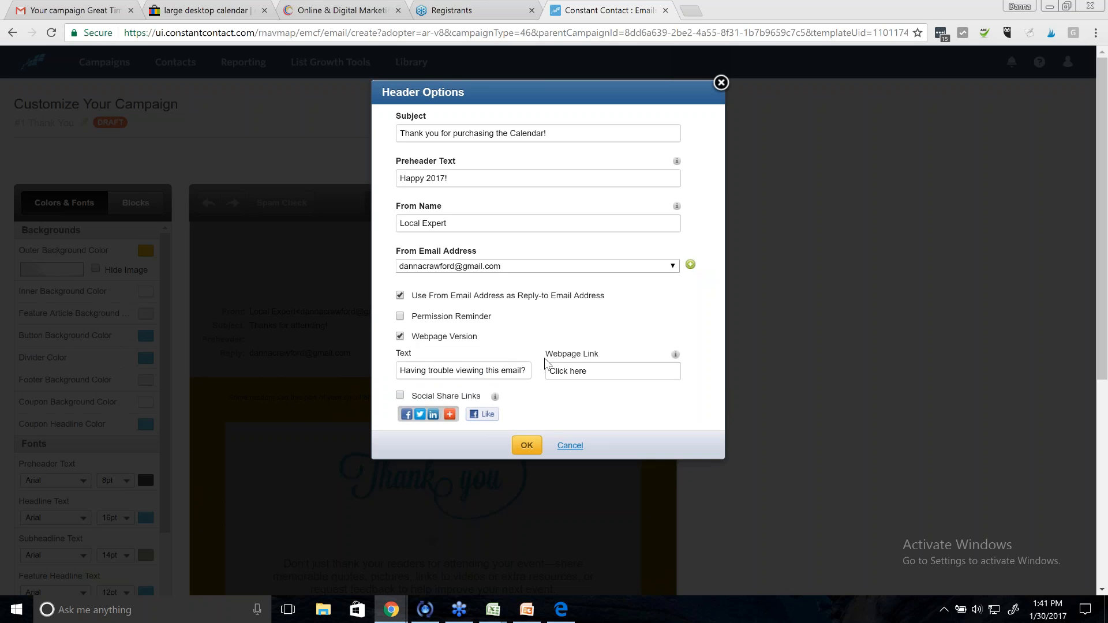
left_click(400, 395)
left_click(527, 446)
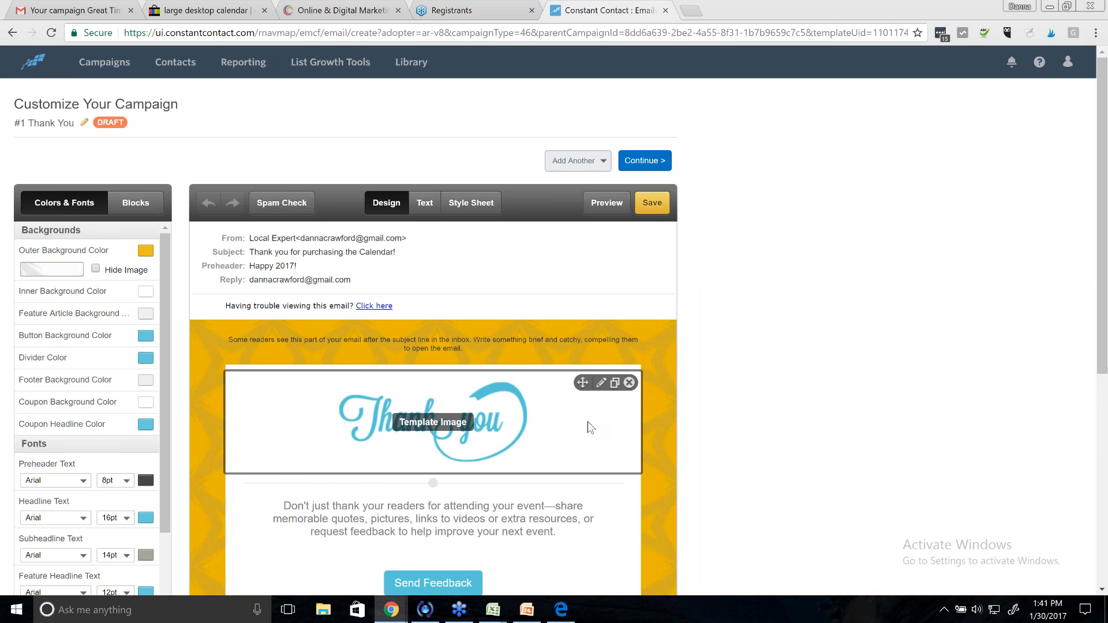
- Review the #1 Thank You email and continue to the series summary
scroll(588, 422, "down", 1)
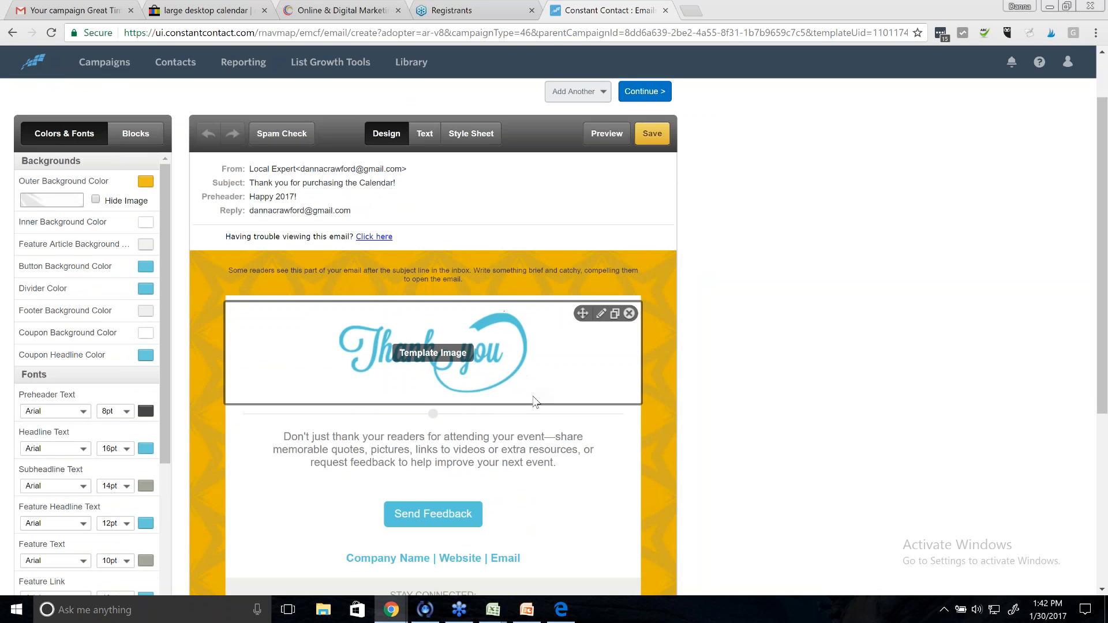
scroll(535, 398, "down", 1)
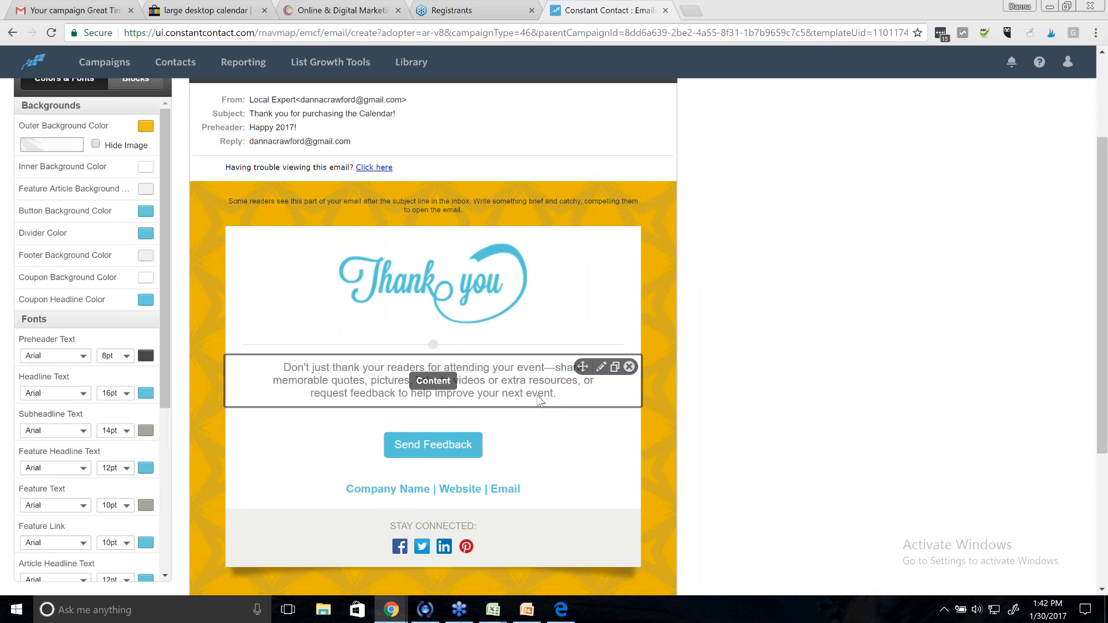
scroll(543, 397, "down", 1)
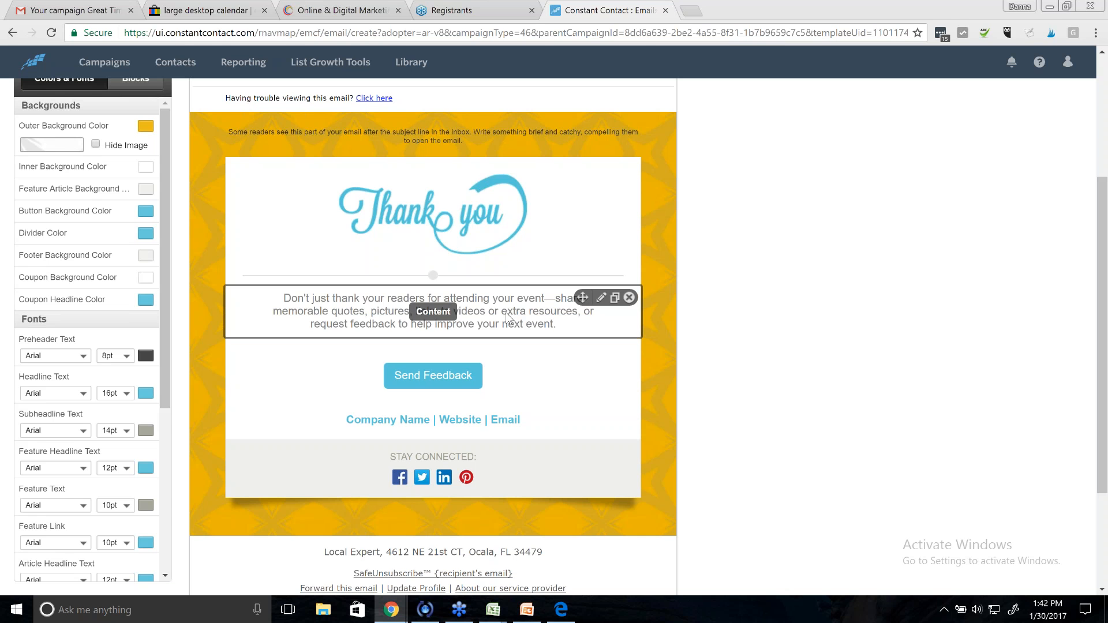
scroll(549, 381, "down", 2)
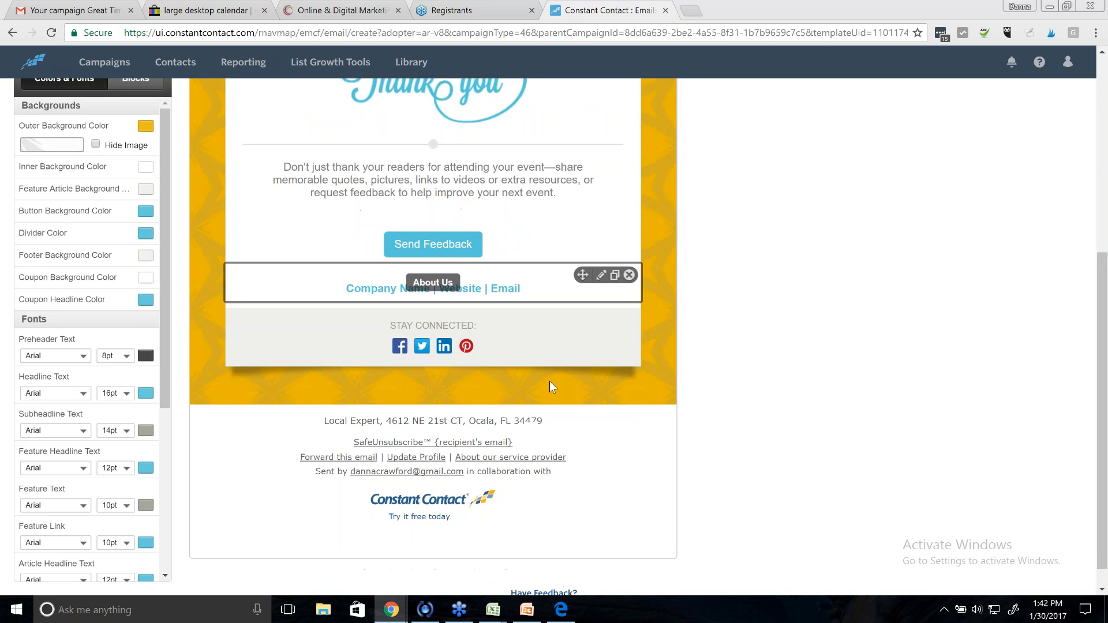
scroll(644, 385, "up", 5)
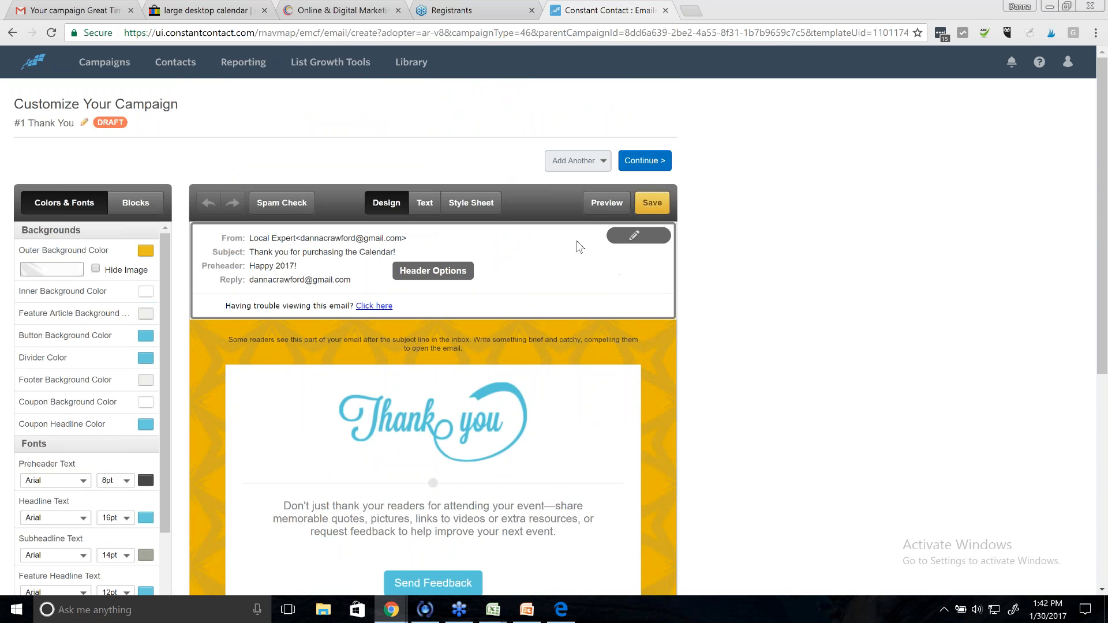
left_click(642, 162)
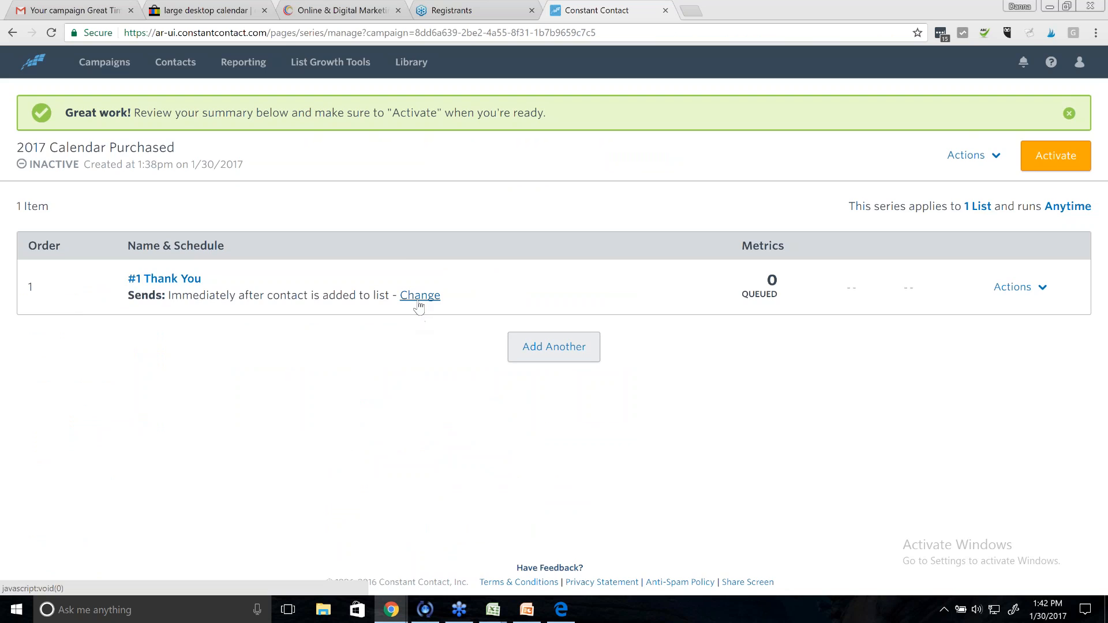
left_click(419, 297)
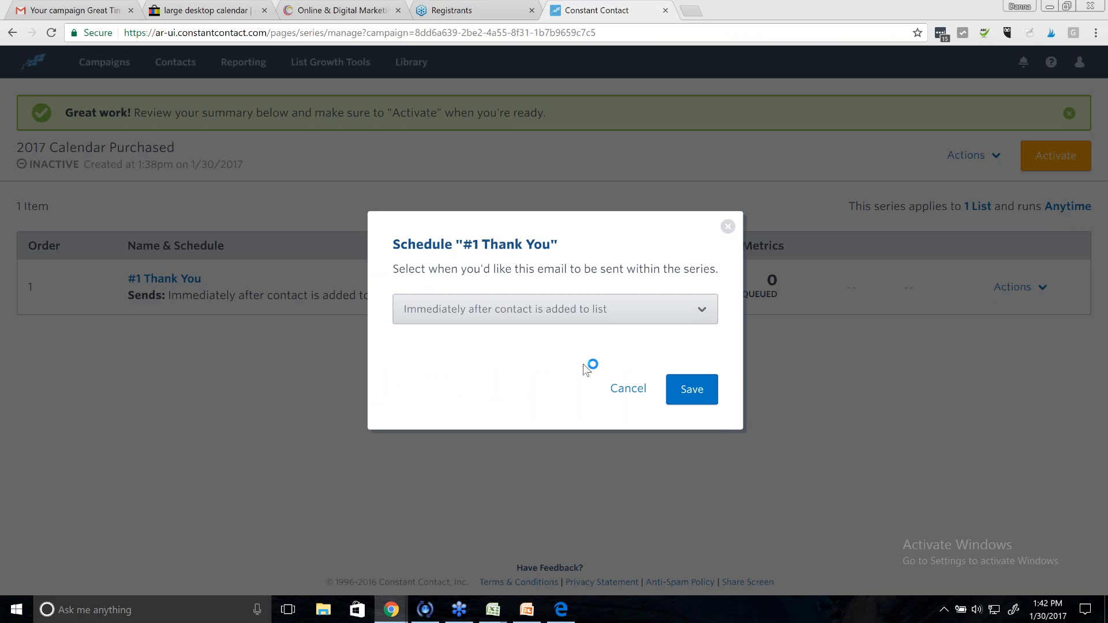
left_click(687, 317)
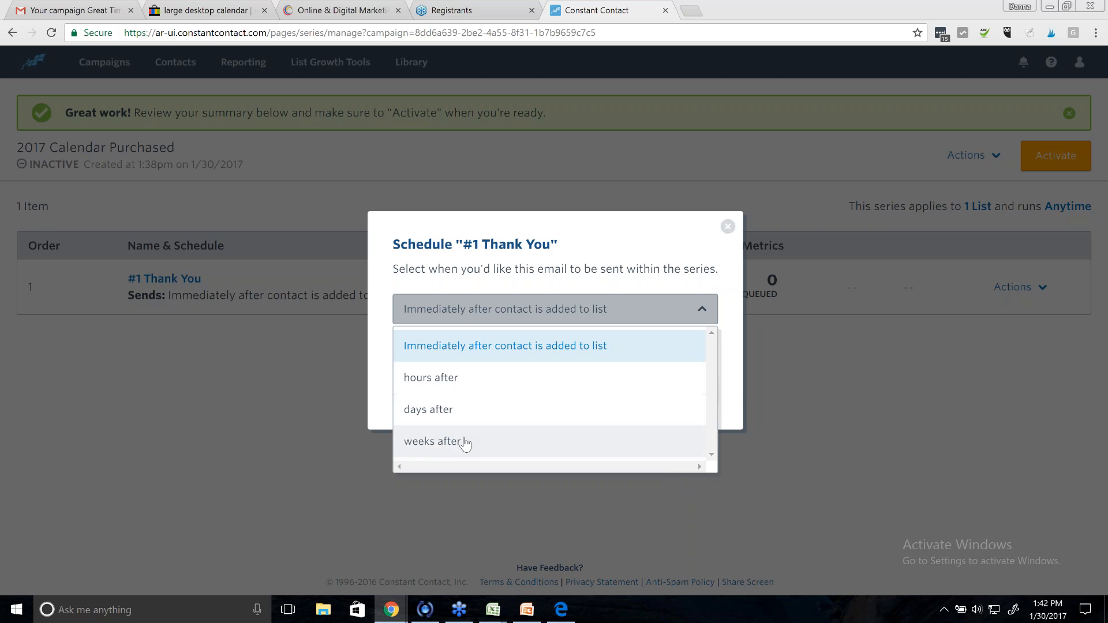
left_click(499, 348)
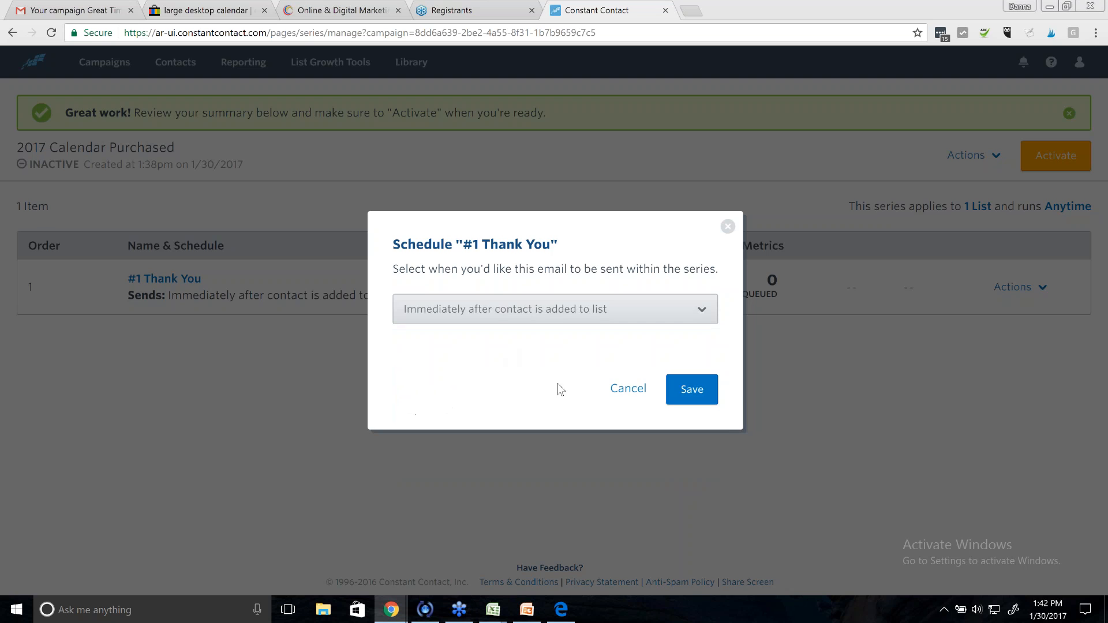
left_click(698, 393)
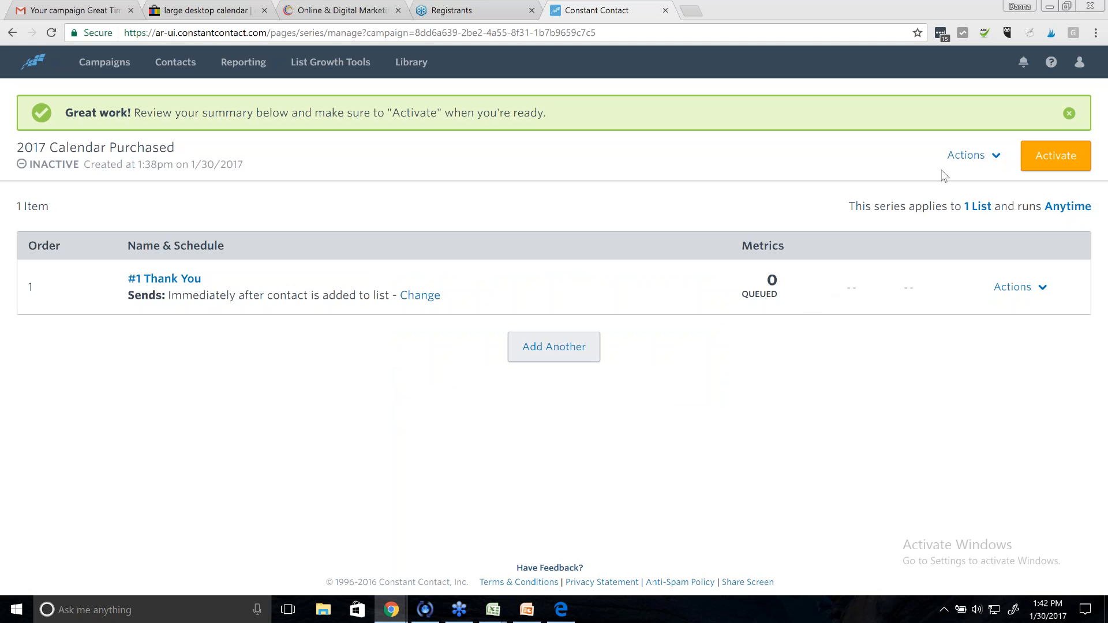
- Add a new email to the series, searching templates and building it from Basic Newsletter
left_click(540, 350)
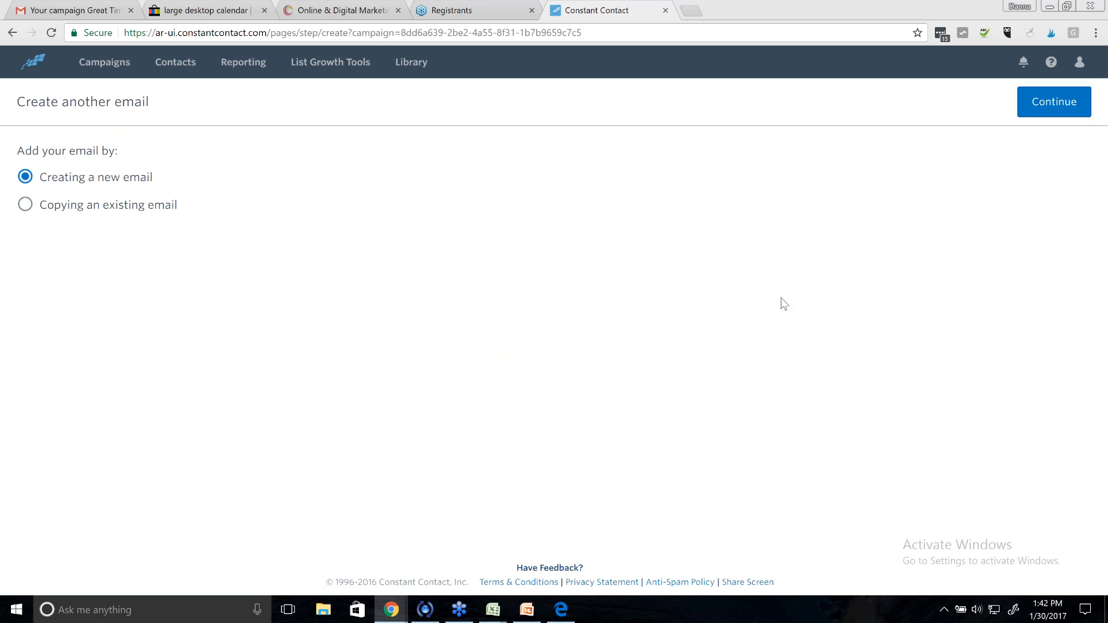
left_click(1036, 103)
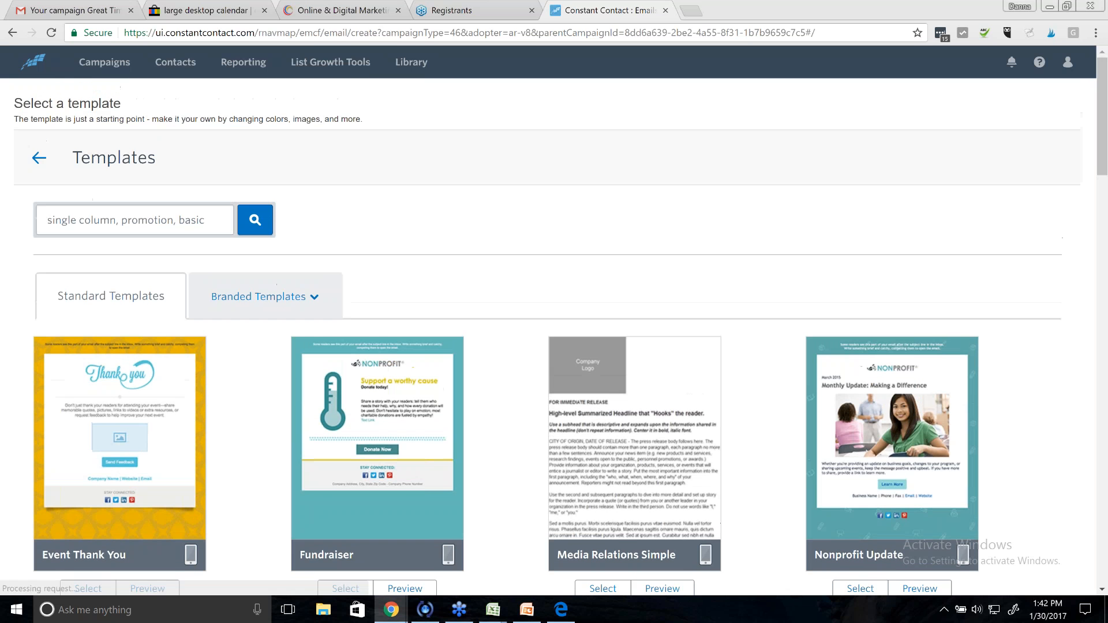
left_click(131, 220)
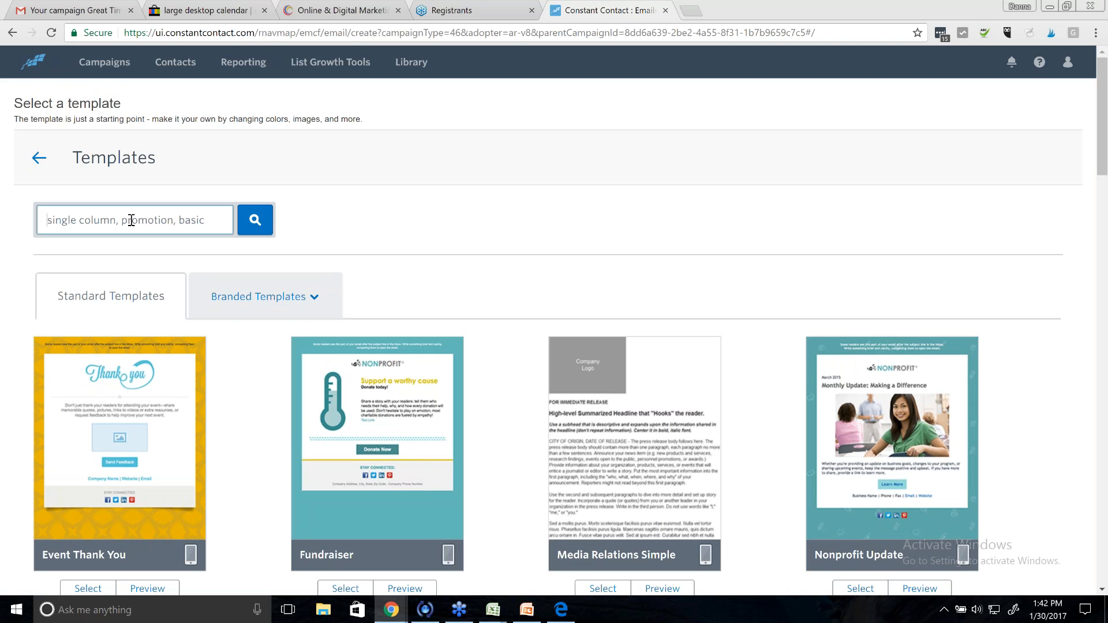
type("basic")
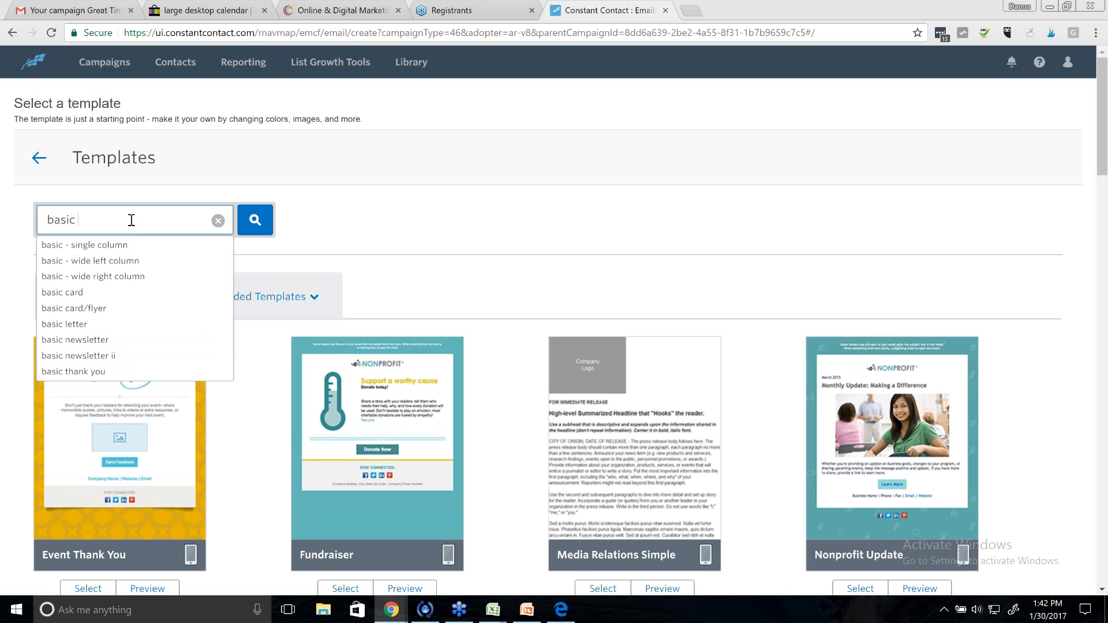
left_click(131, 244)
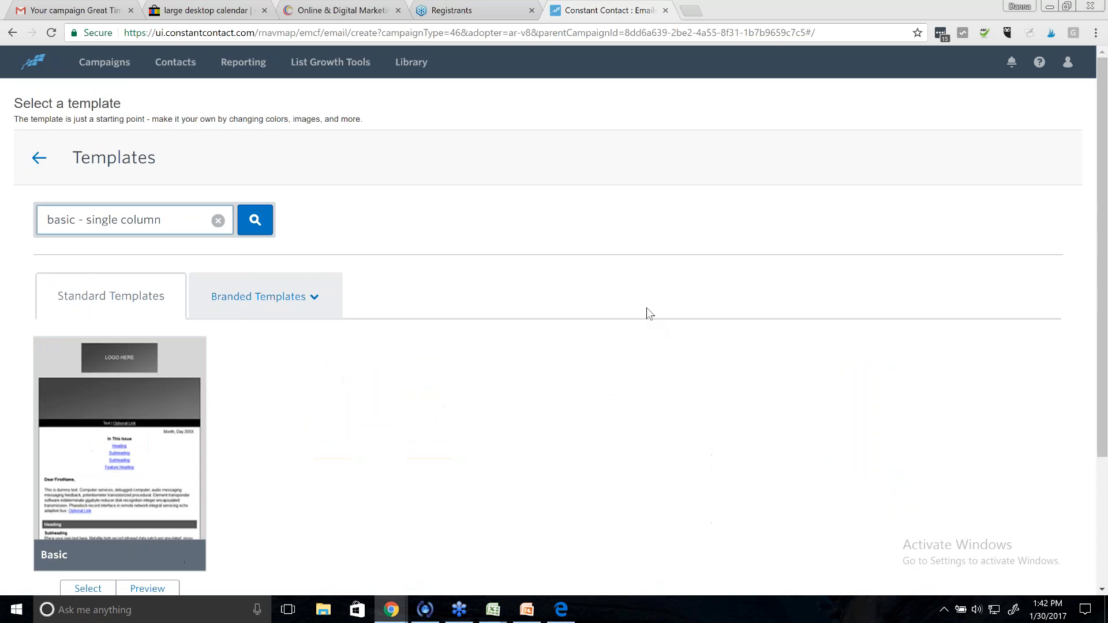
scroll(646, 307, "down", 3)
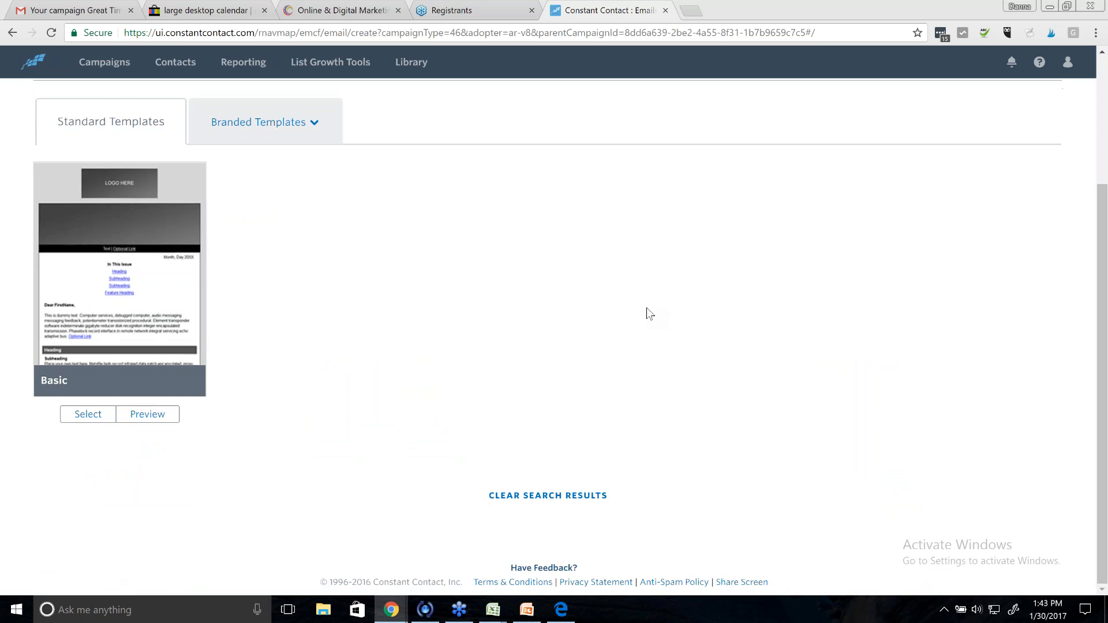
scroll(646, 307, "up", 3)
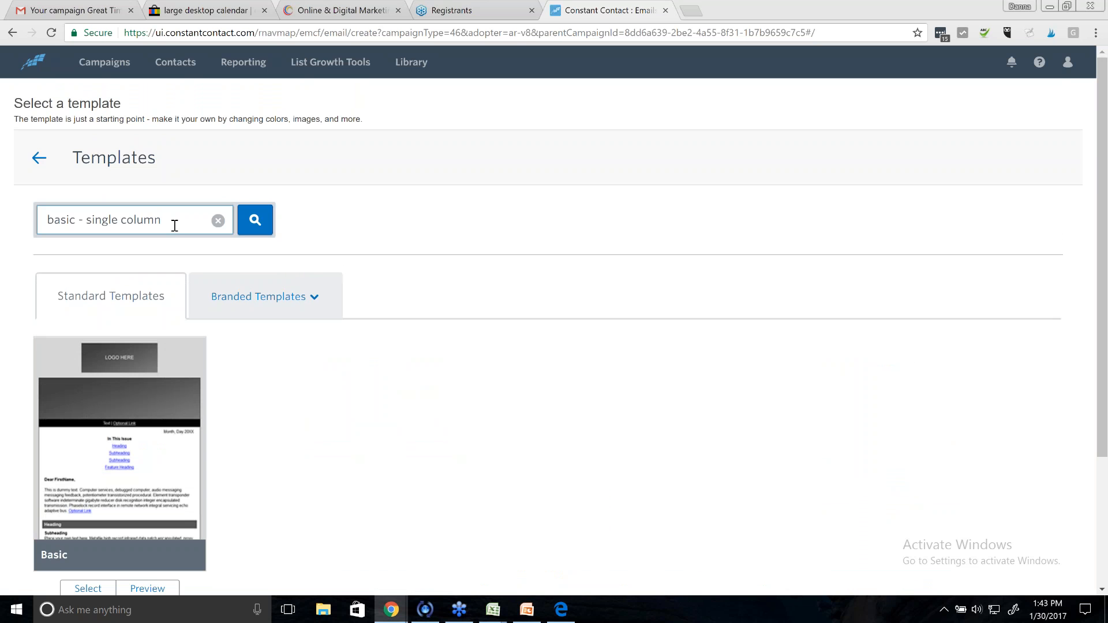
key("BackSpace")
key("BackSpace")
key("BackSpace")
key("BackSpace")
key("BackSpace")
key("BackSpace")
key("BackSpace")
key("BackSpace")
key("BackSpace")
key("BackSpace")
key("BackSpace")
key("BackSpace")
key("BackSpace")
key("BackSpace")
key("BackSpace")
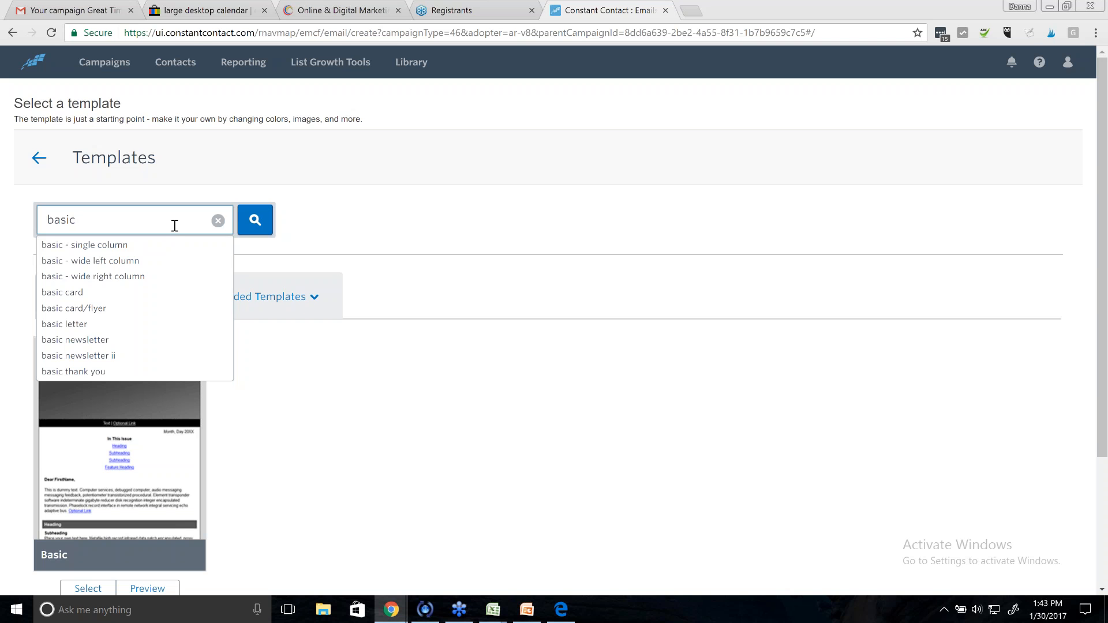
left_click(155, 335)
scroll(545, 324, "down", 3)
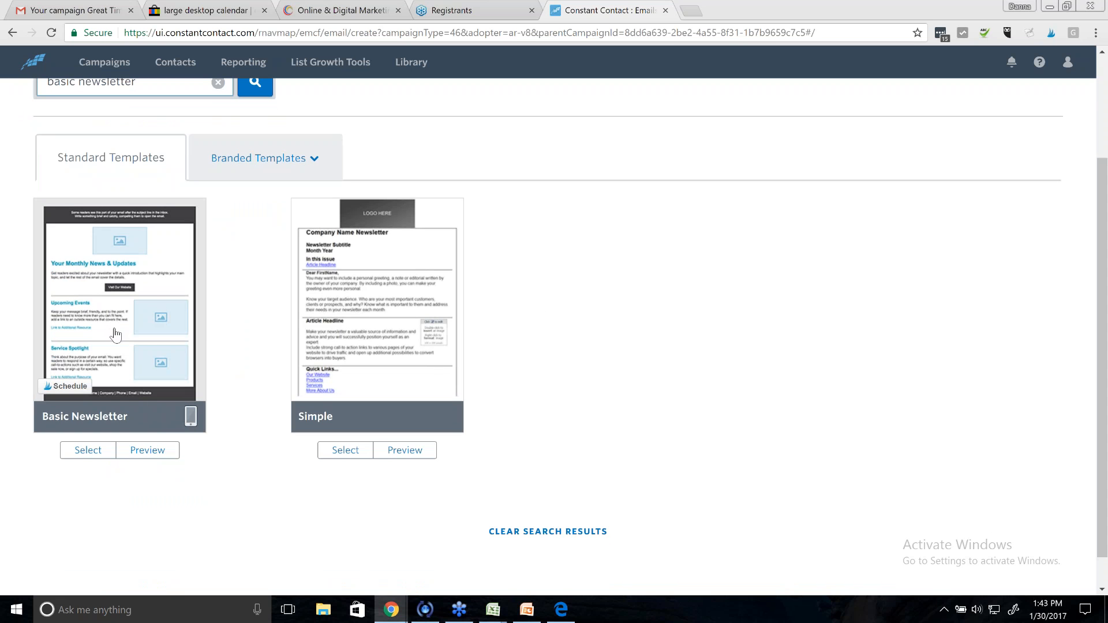
left_click(88, 450)
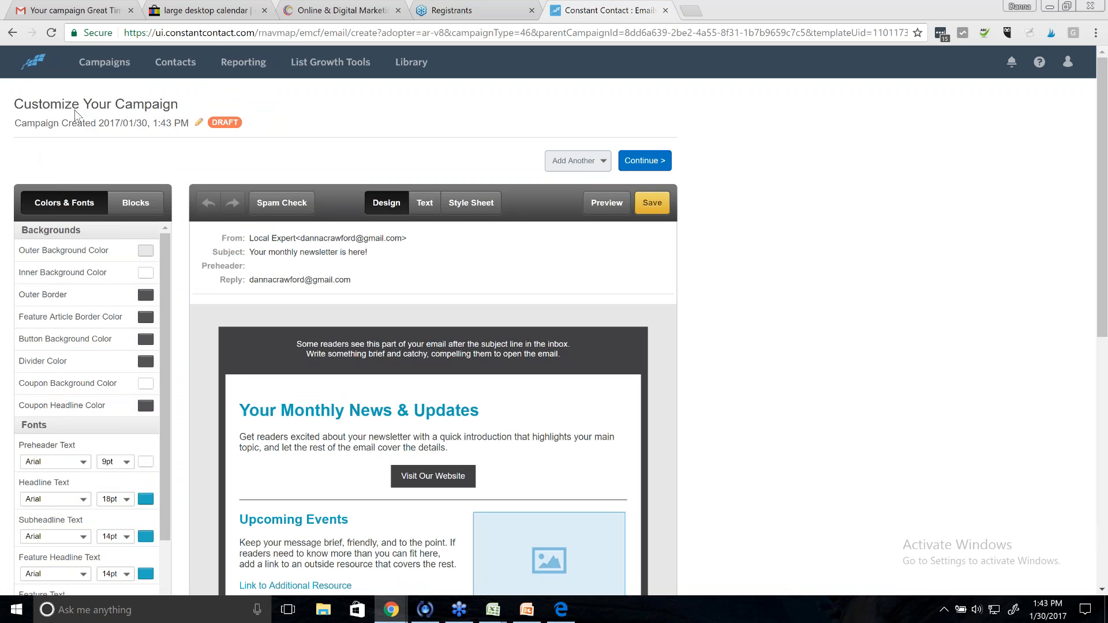
- Rename the new draft from its timestamp title to '#2 Happy 2017!'
left_click(80, 119)
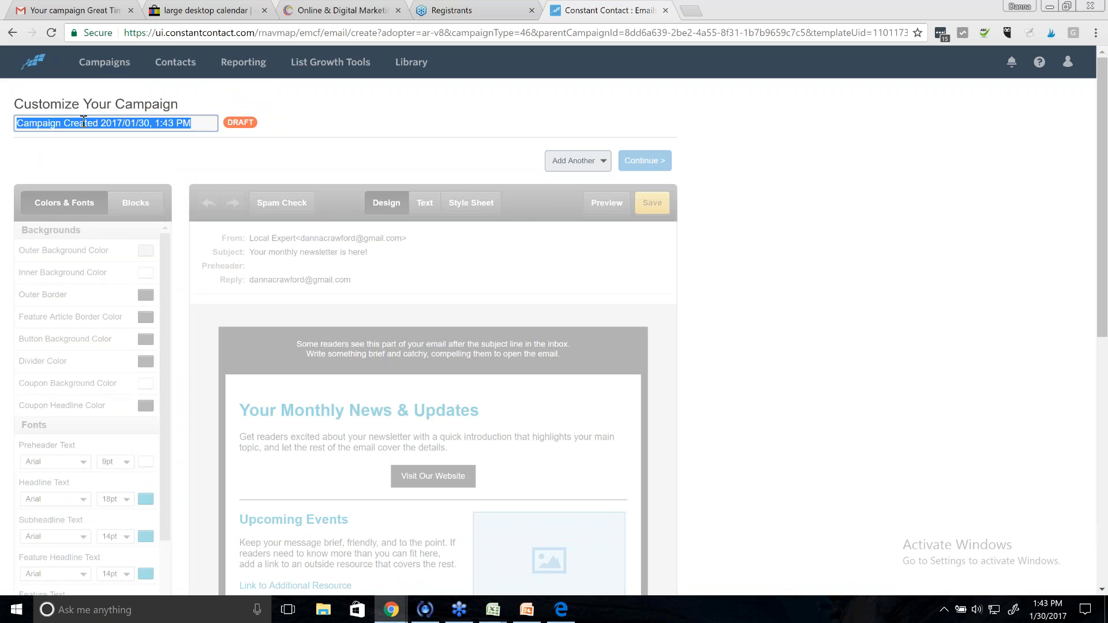
type("#2")
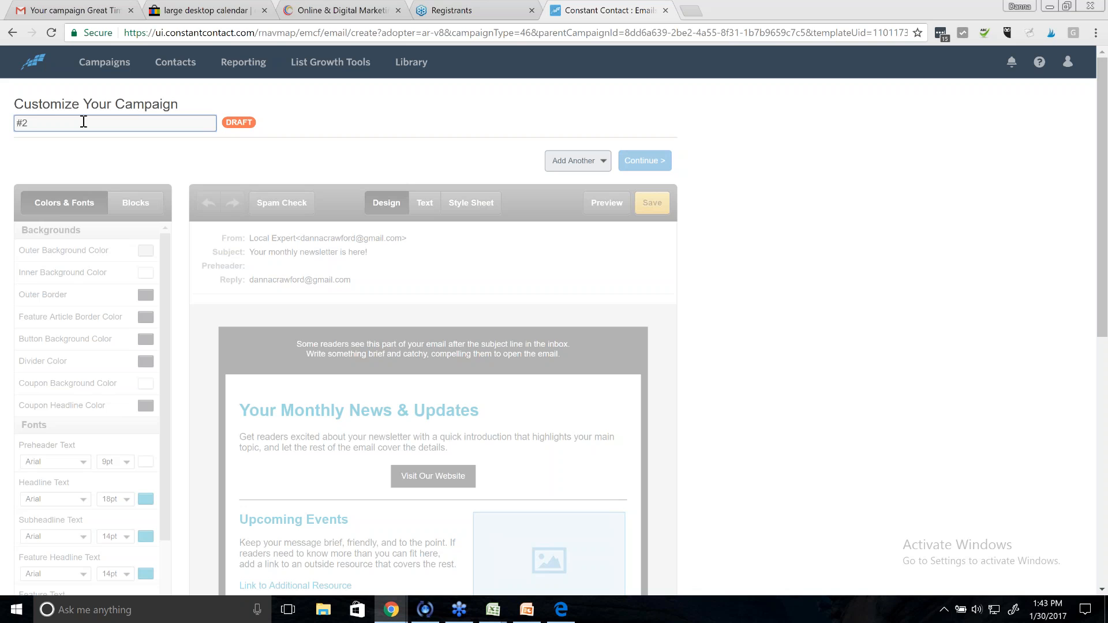
type(" Happy 2017!")
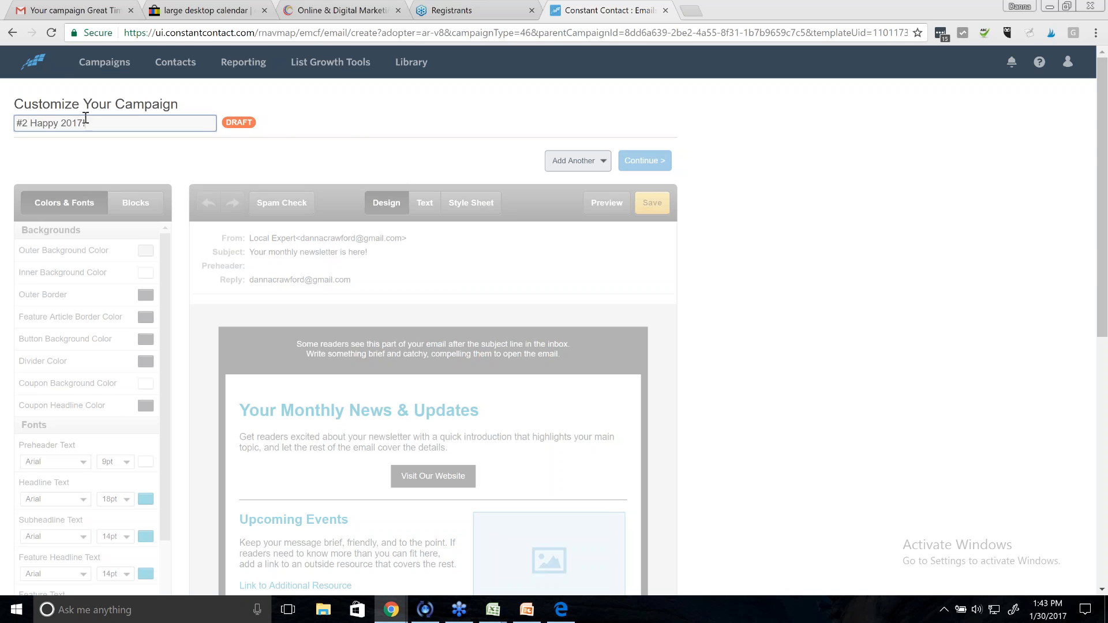
left_click(347, 123)
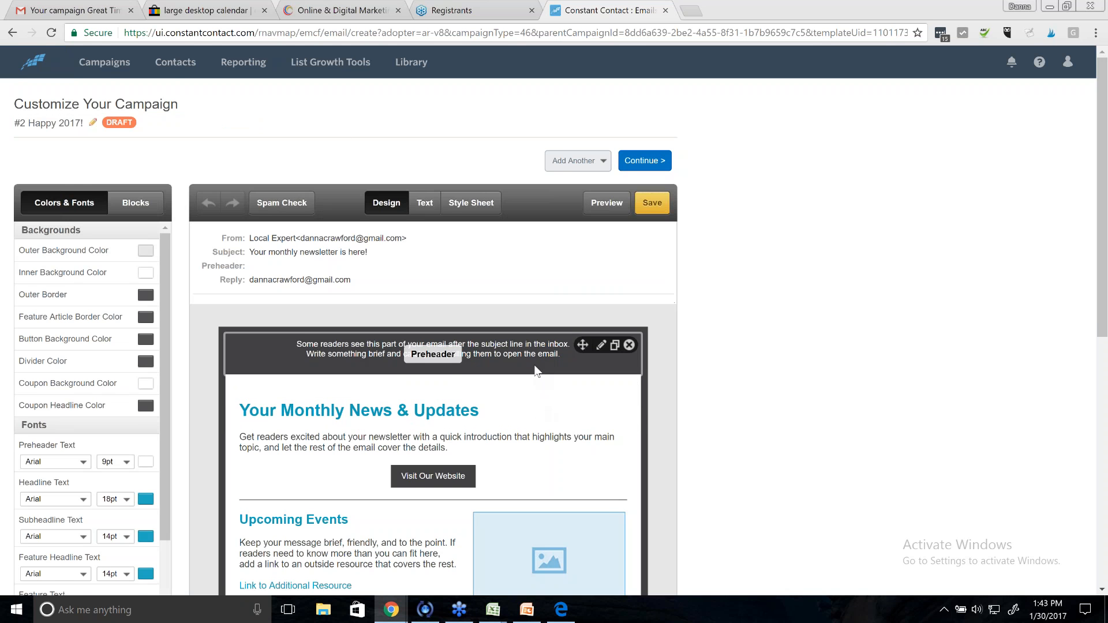
- Replace the email headline with 'Happy 2017!' and centre it
scroll(535, 371, "down", 1)
scroll(535, 371, "down", 2)
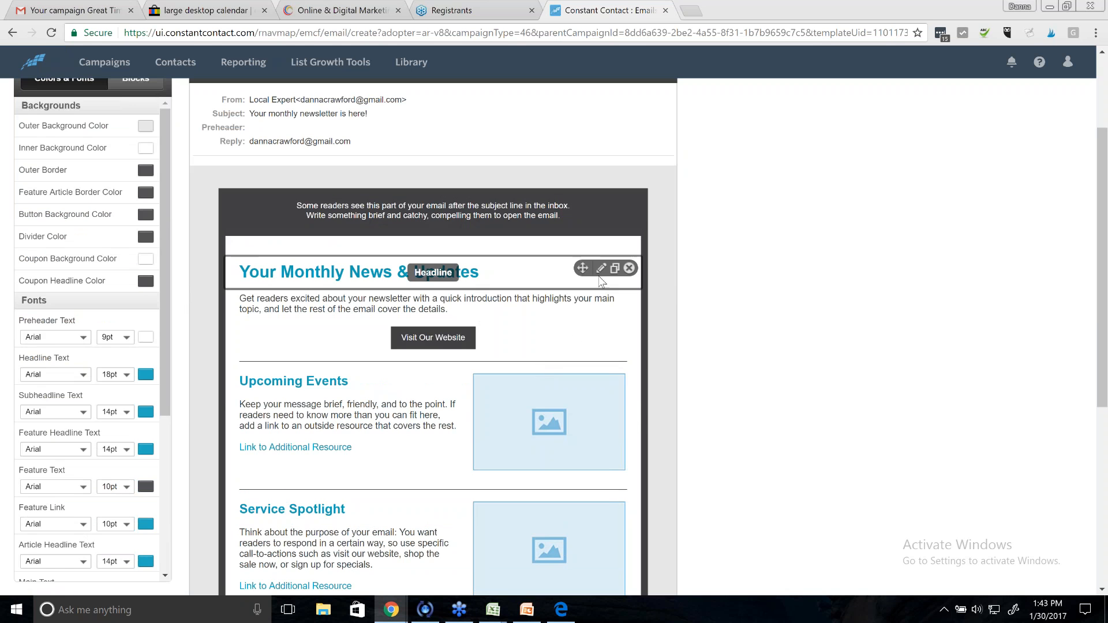
left_click(599, 267)
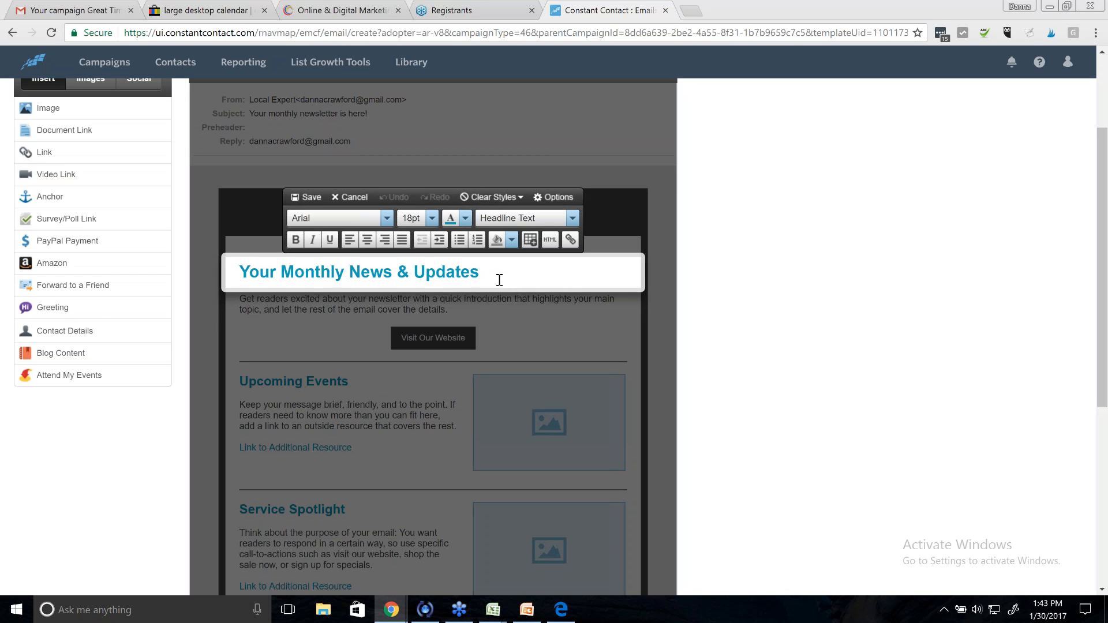
left_click_drag(499, 280, 233, 253)
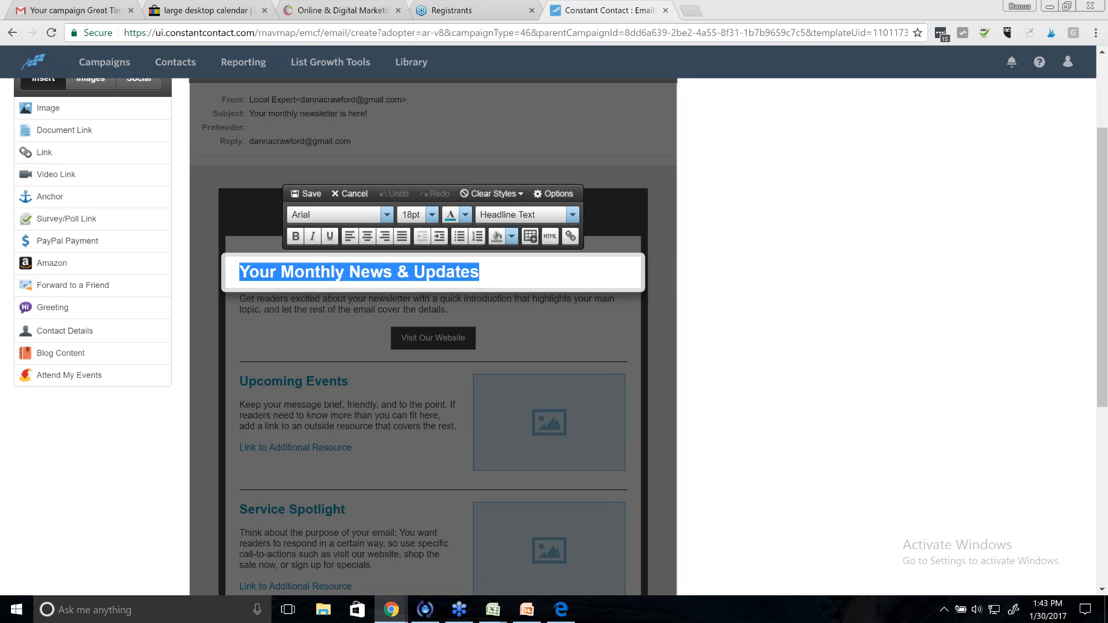
type("Happy")
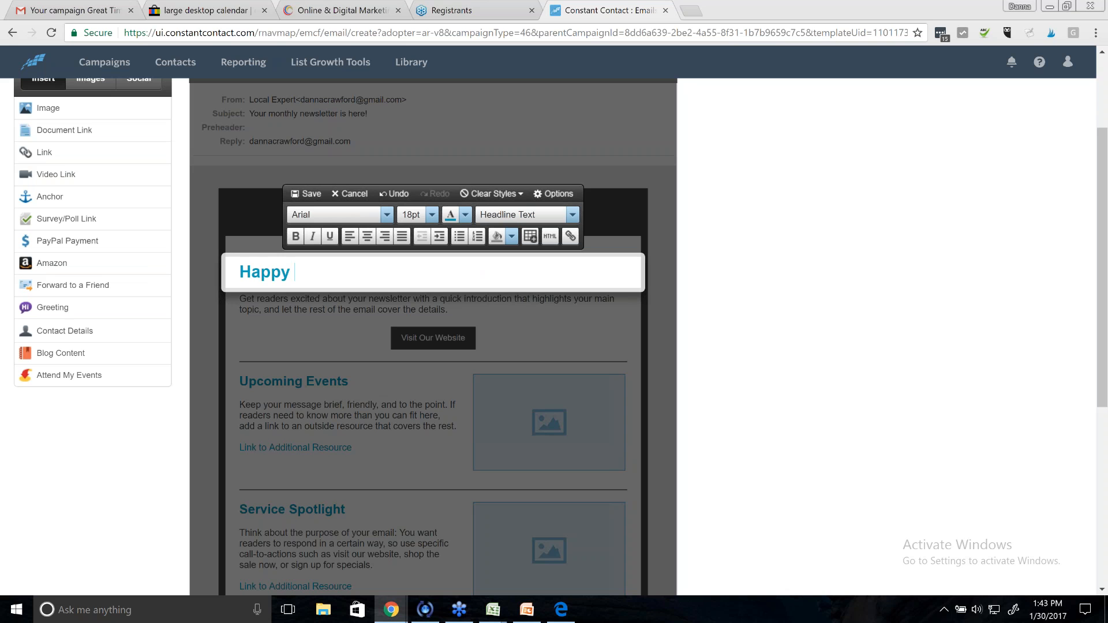
type(" 2017!")
left_click(367, 235)
left_click(310, 193)
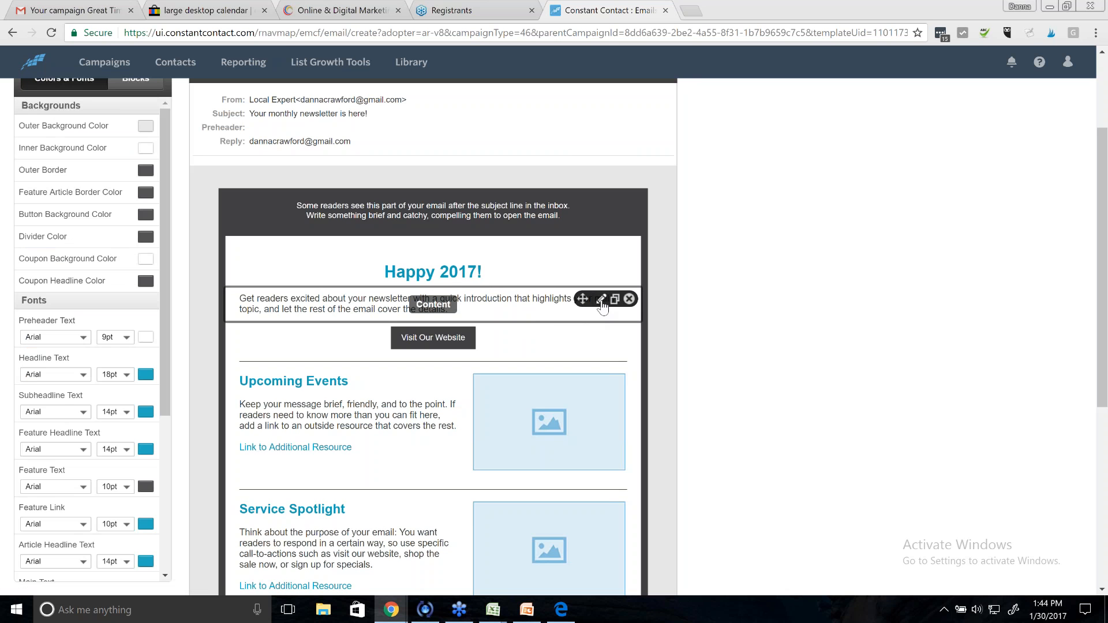
- Replace the intro paragraph with 'Getting started with the calendar .....'
left_click(601, 299)
left_click_drag(462, 312, 224, 273)
type("Ge")
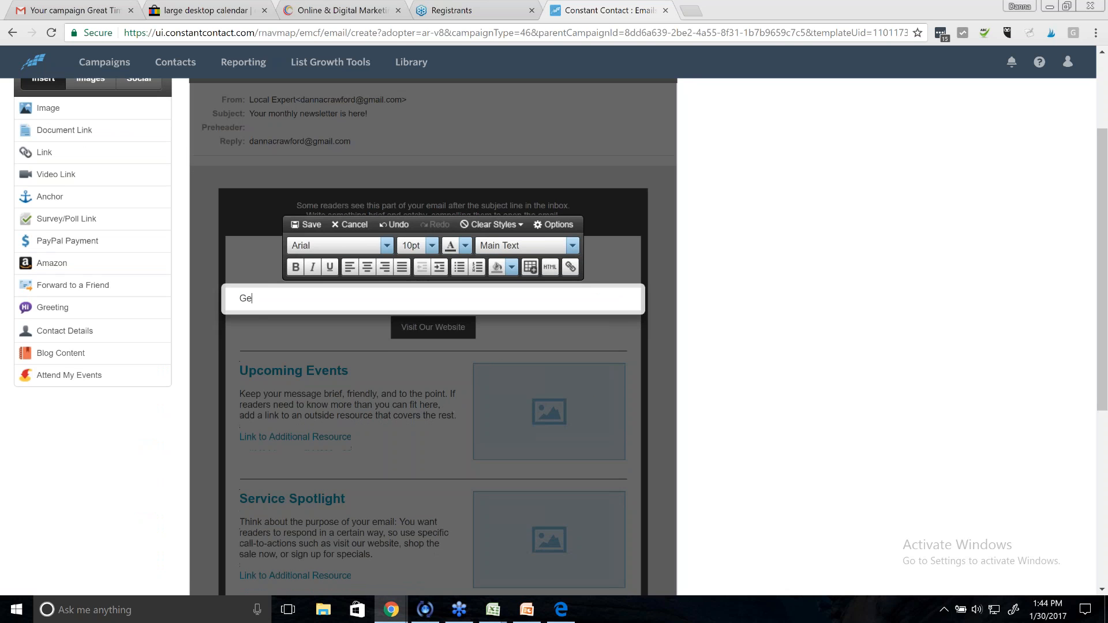
type("tting started with the calendar .....")
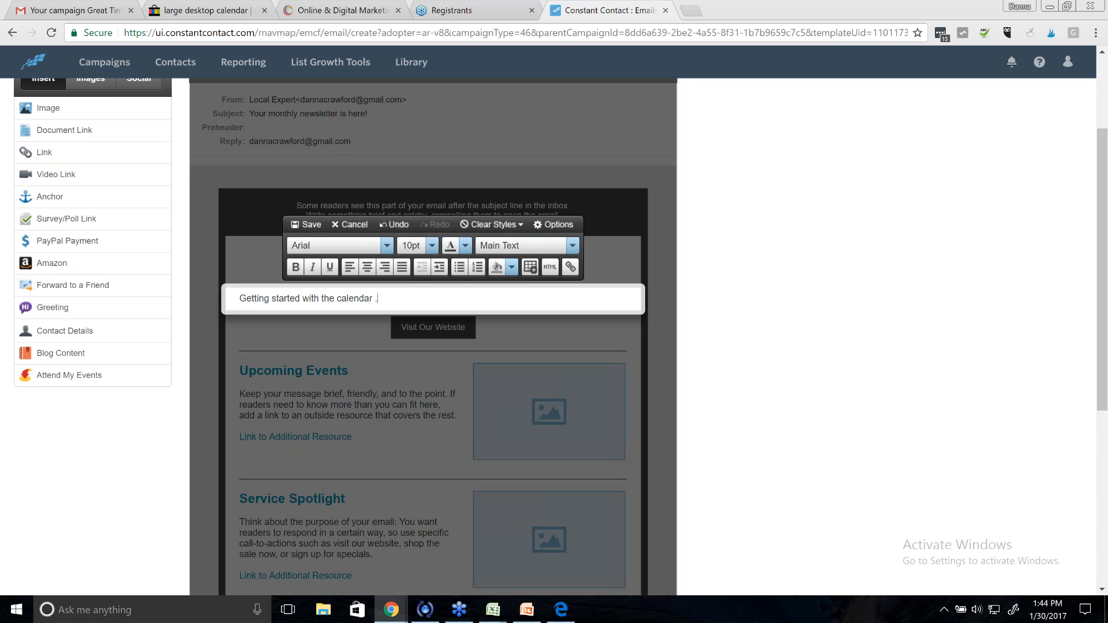
left_click(315, 224)
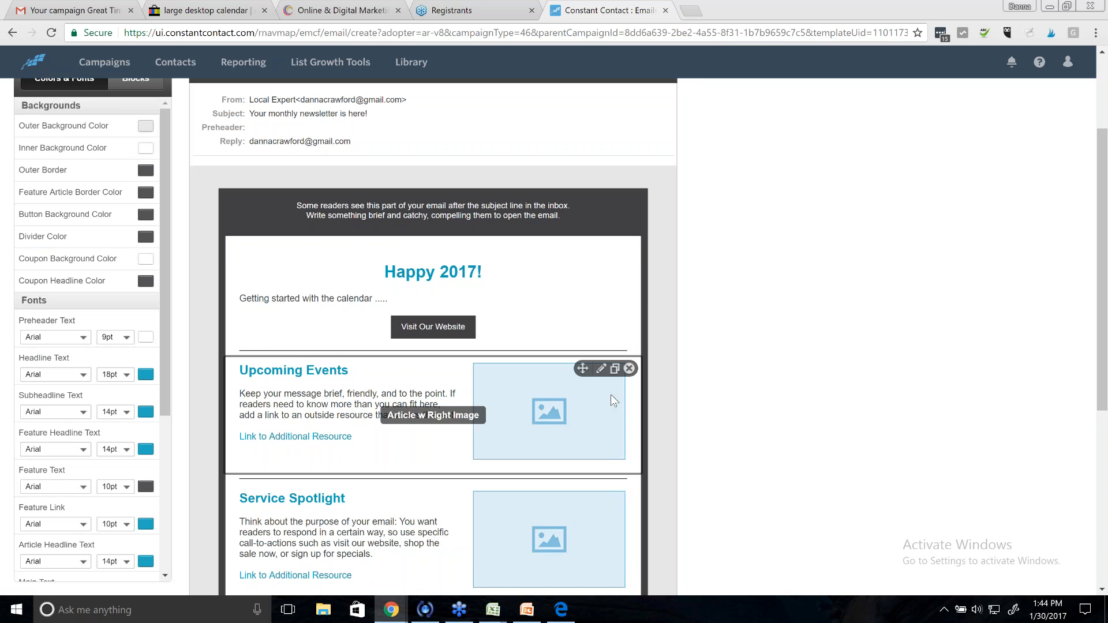
- Delete the Upcoming Events and Service Spotlight articles and save the Happy 2017 email
left_click(630, 368)
left_click(629, 381)
scroll(663, 454, "down", 2)
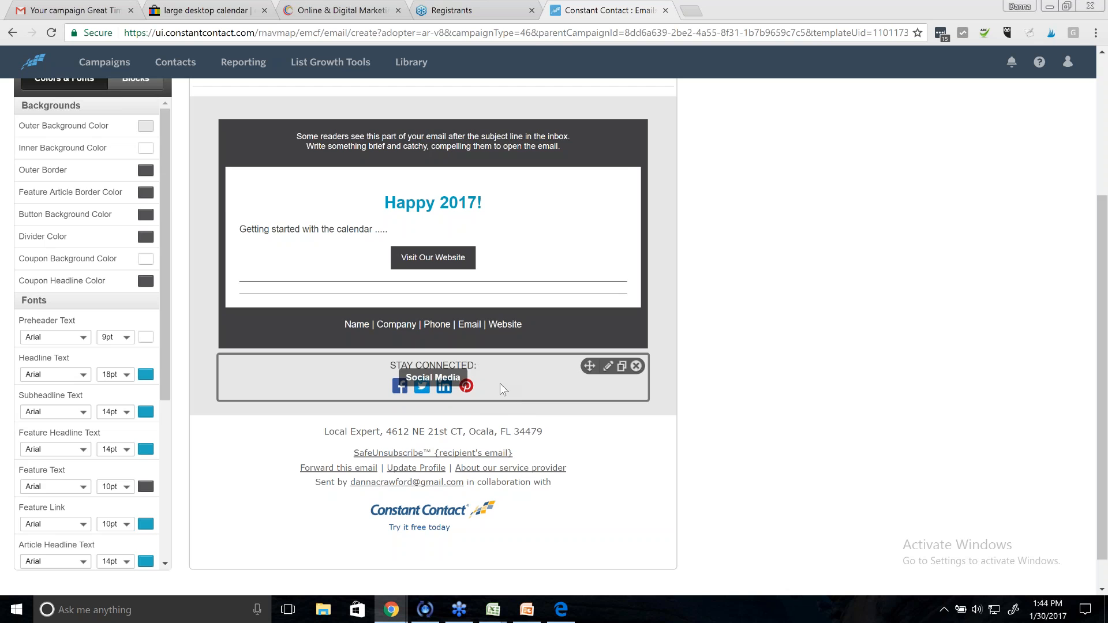
scroll(687, 453, "up", 3)
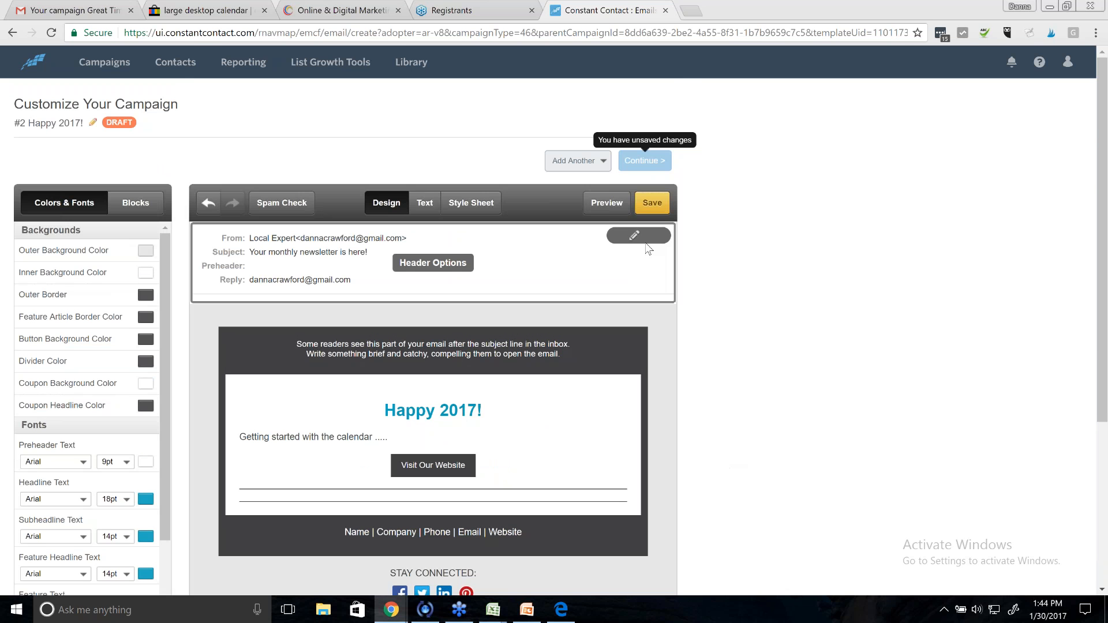
left_click(658, 207)
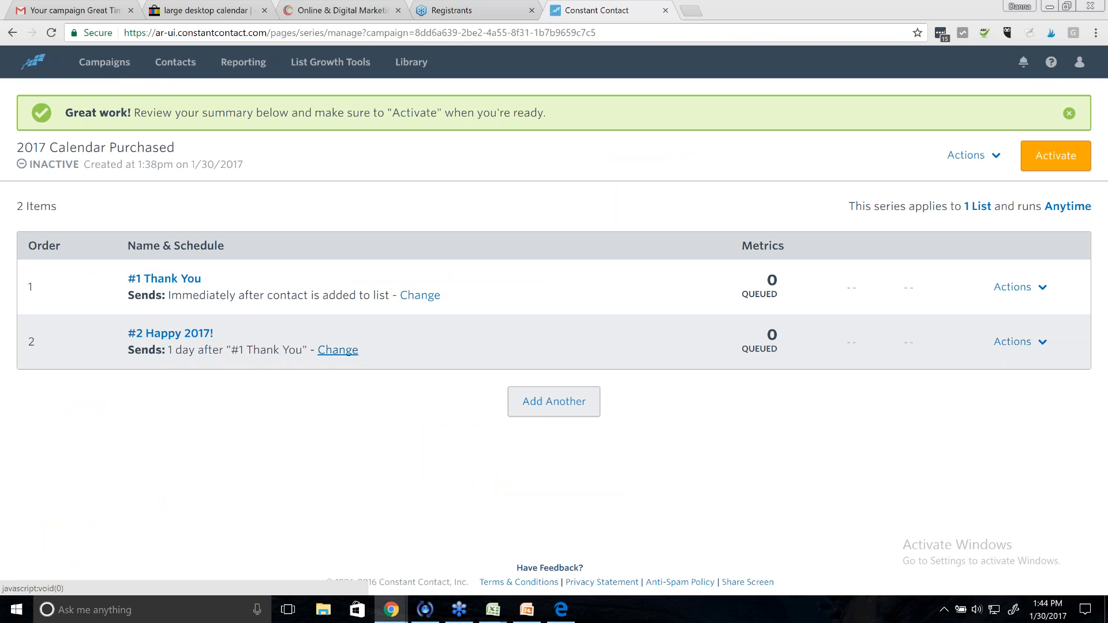
- Change #2 Happy 2017! to send 3 days after #1 Thank You
left_click(338, 353)
left_click(691, 308)
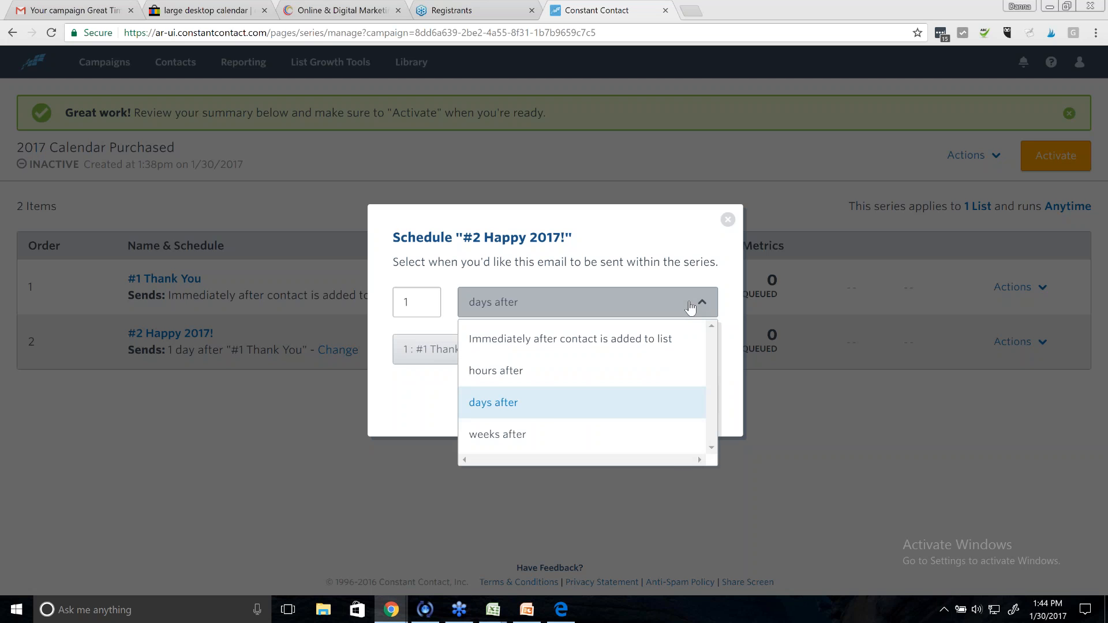
left_click(545, 406)
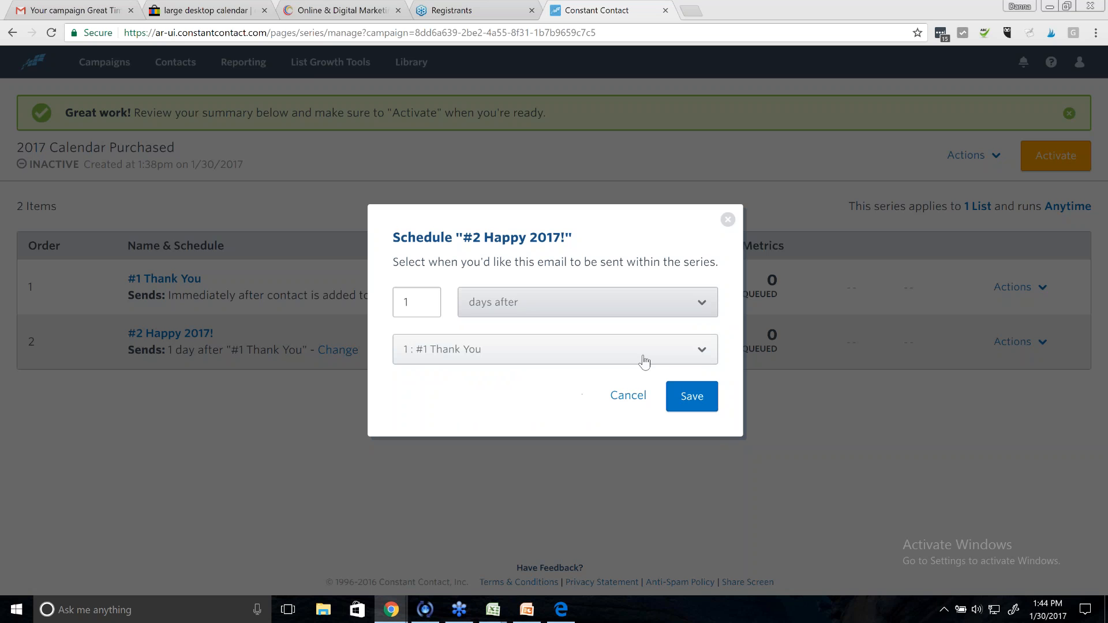
double_click(415, 303)
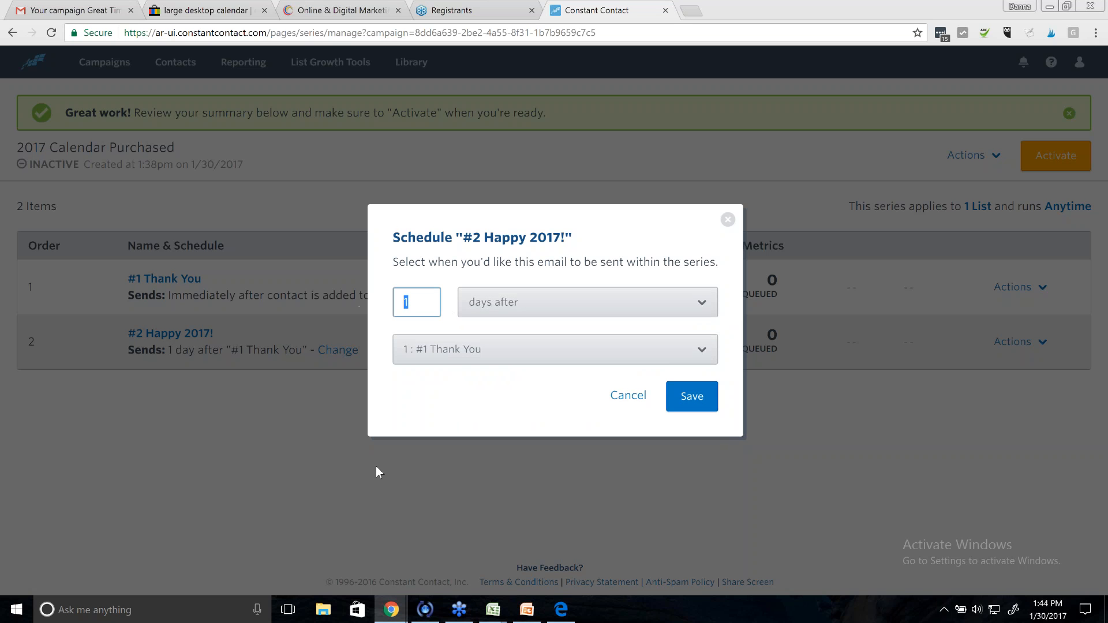
type("3")
left_click(692, 396)
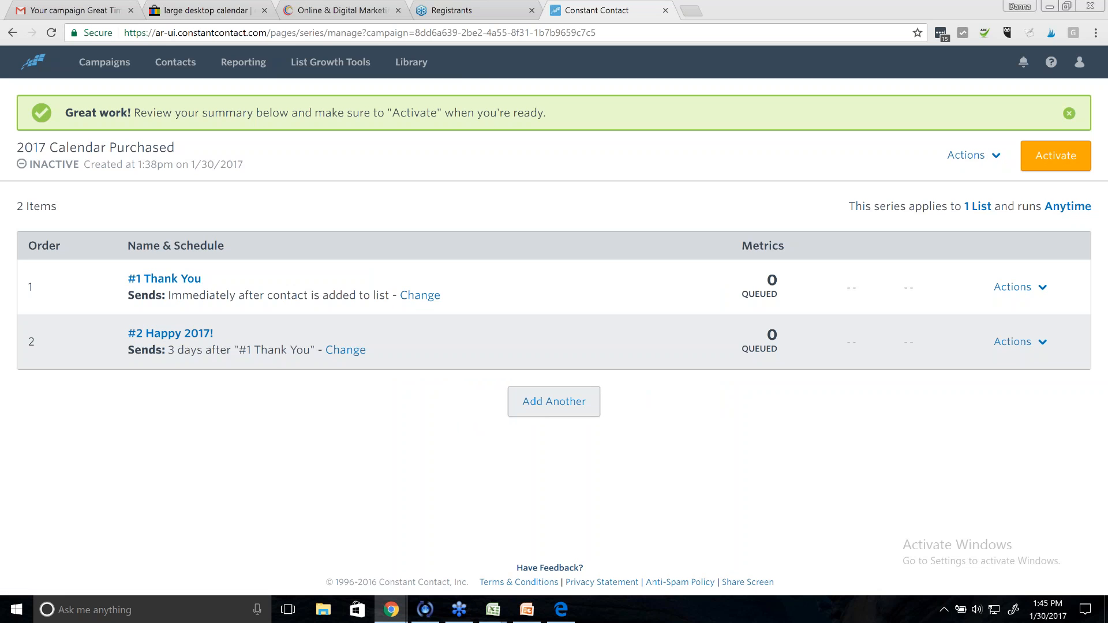
left_click(549, 411)
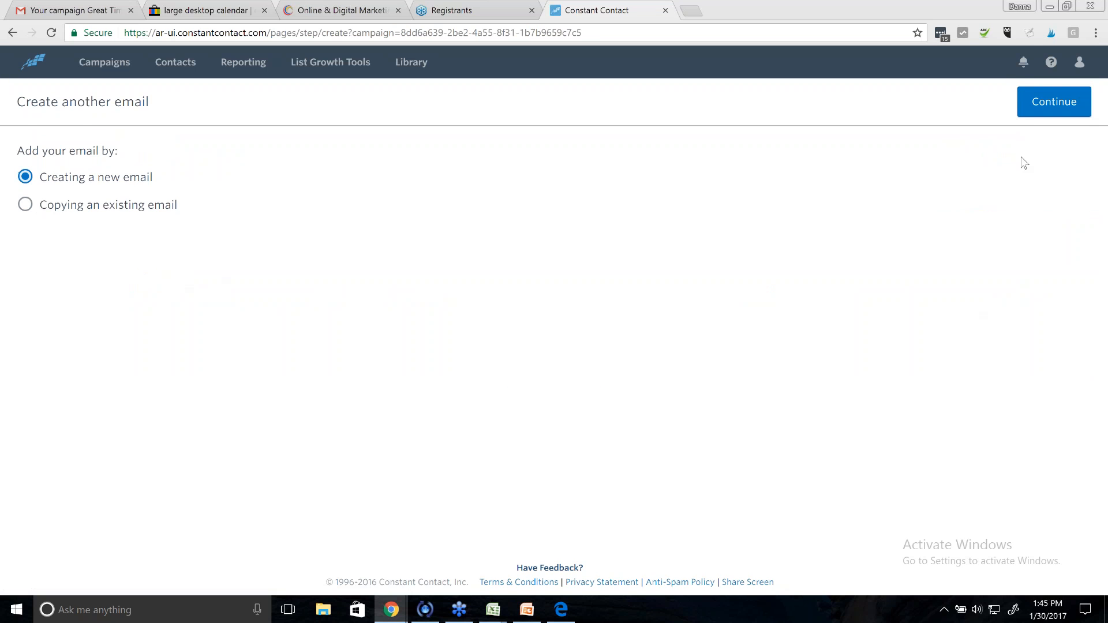
- Build the third email from the Restaurant Facebook template found by searching 'facebook'
left_click(1054, 102)
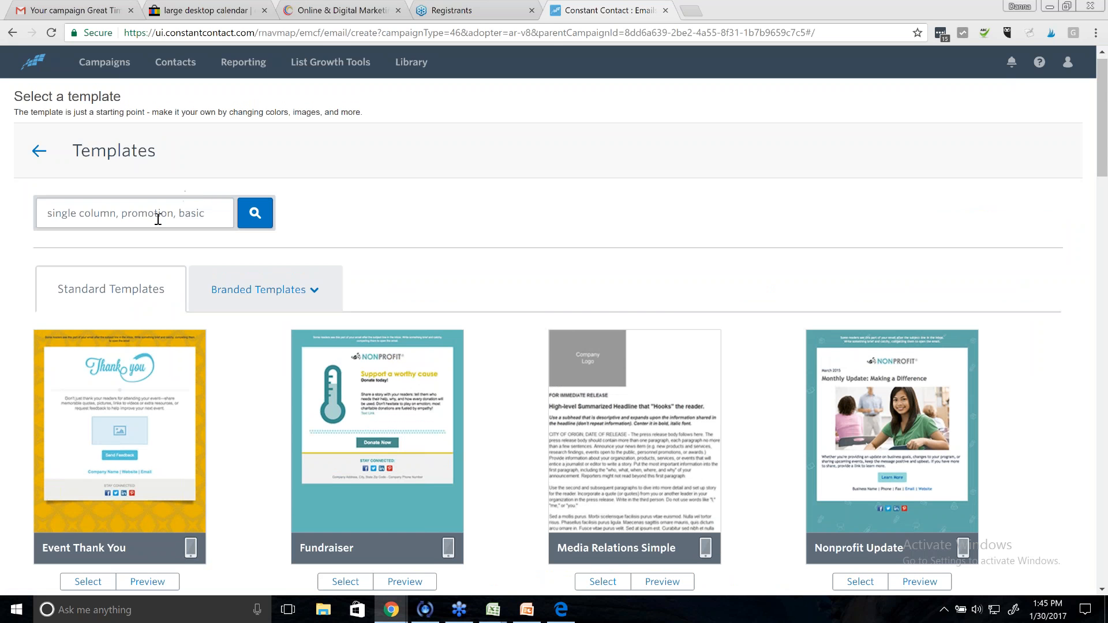
left_click(207, 216)
type("f")
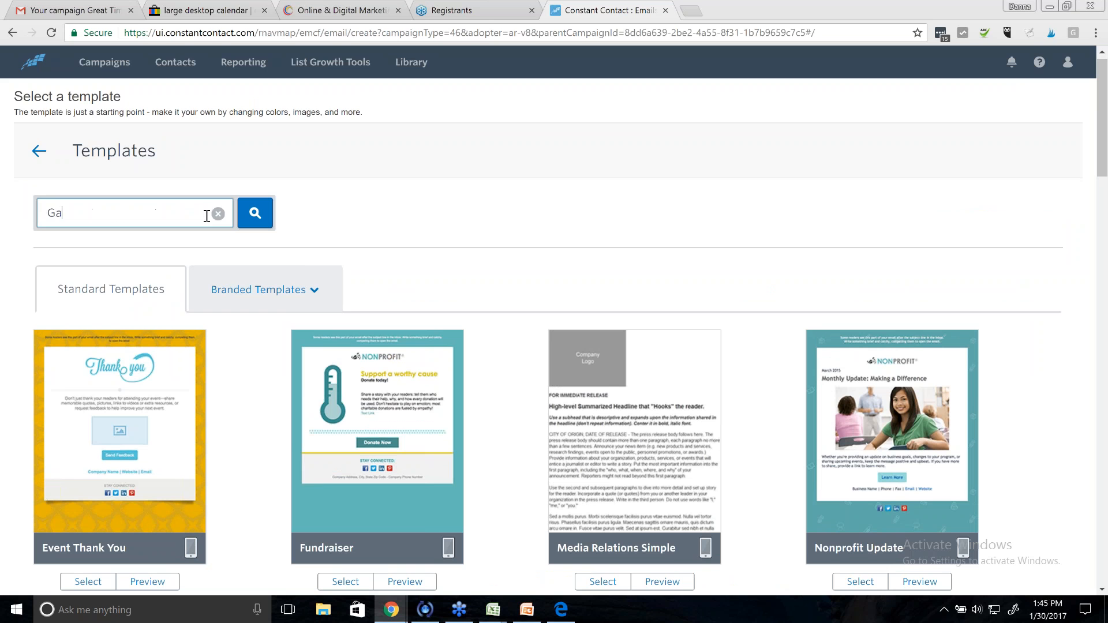
key("BackSpace")
type("facebook")
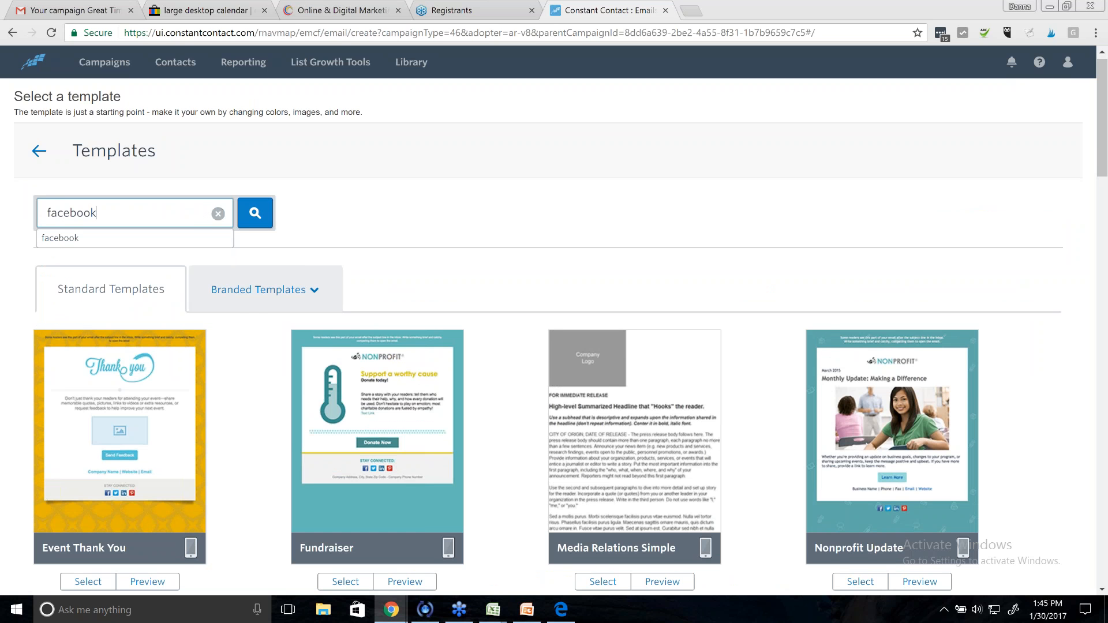
left_click(254, 213)
scroll(389, 227, "down", 1)
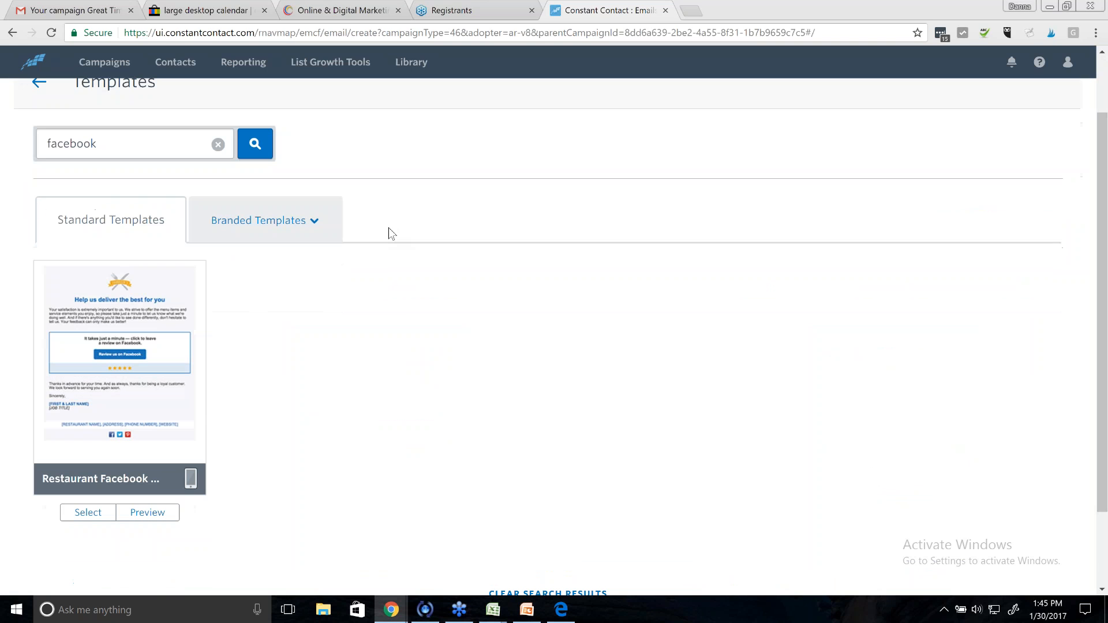
left_click(134, 307)
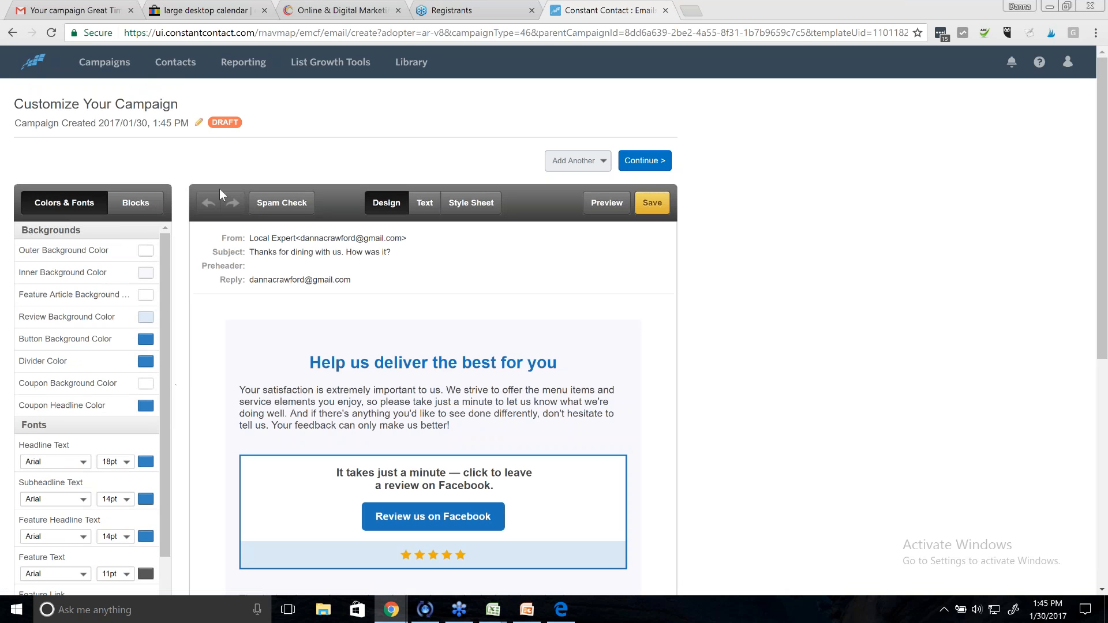
- Name the third draft email '#3 Facebook'
left_click(102, 124)
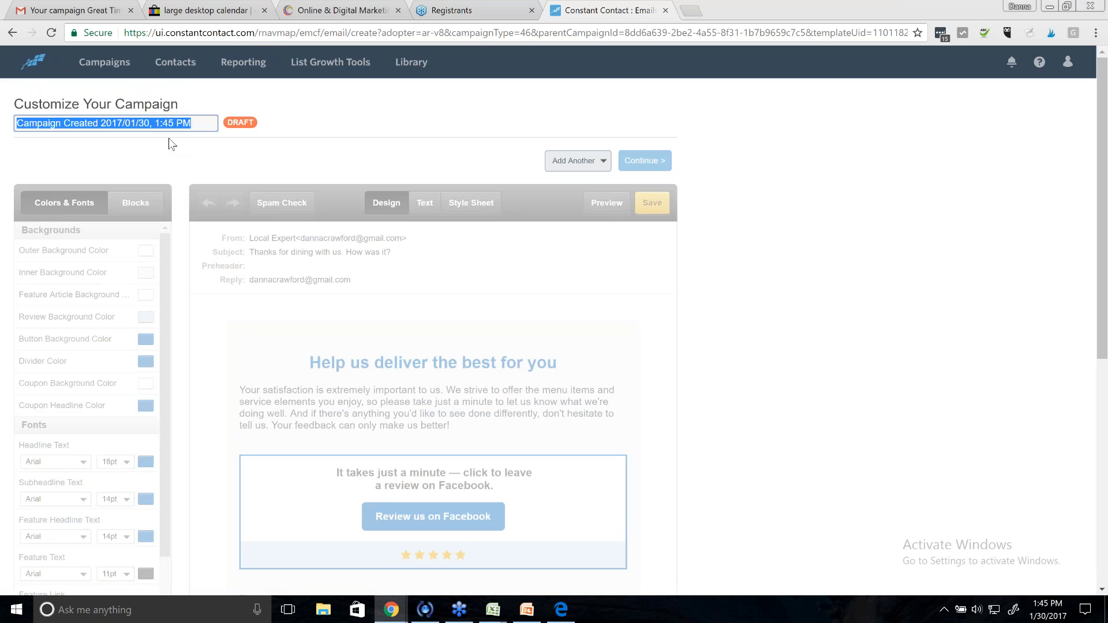
type("#")
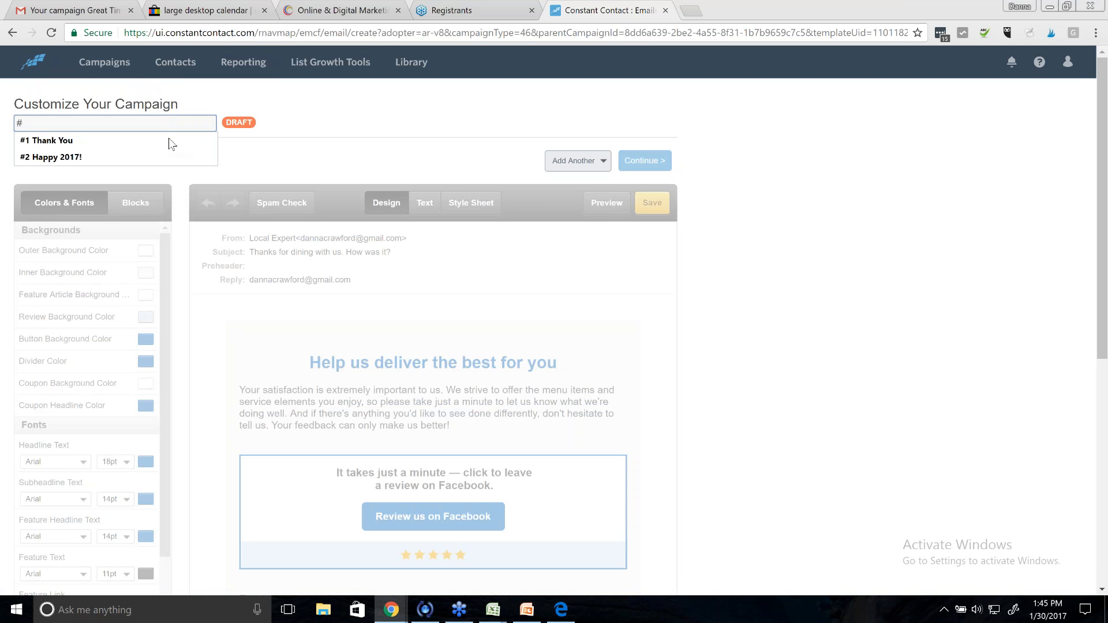
type("3 Facebook")
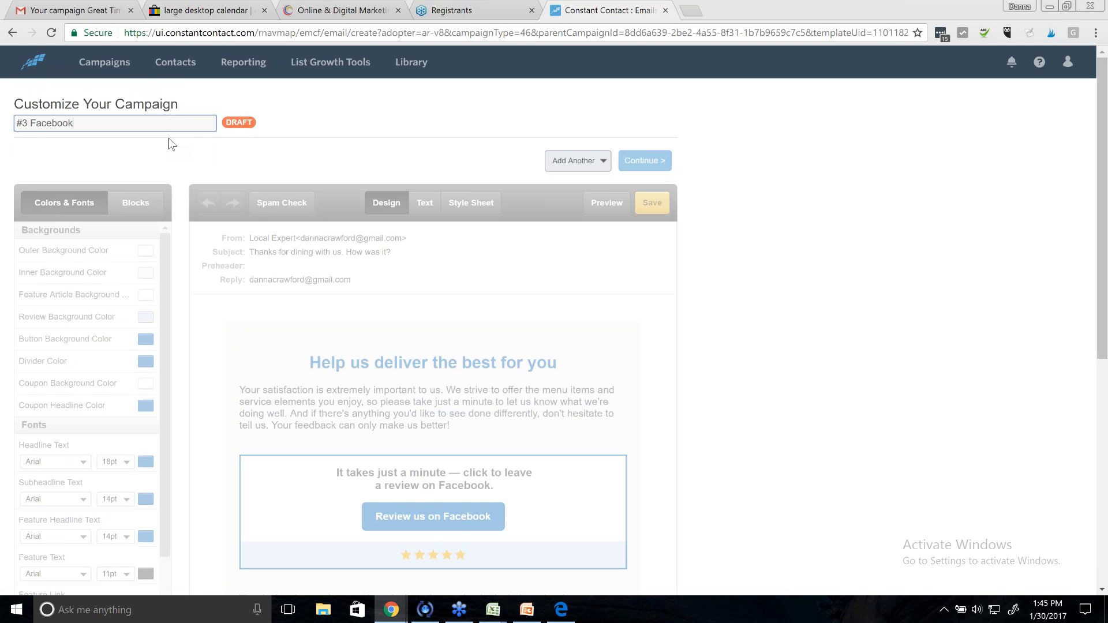
left_click(367, 140)
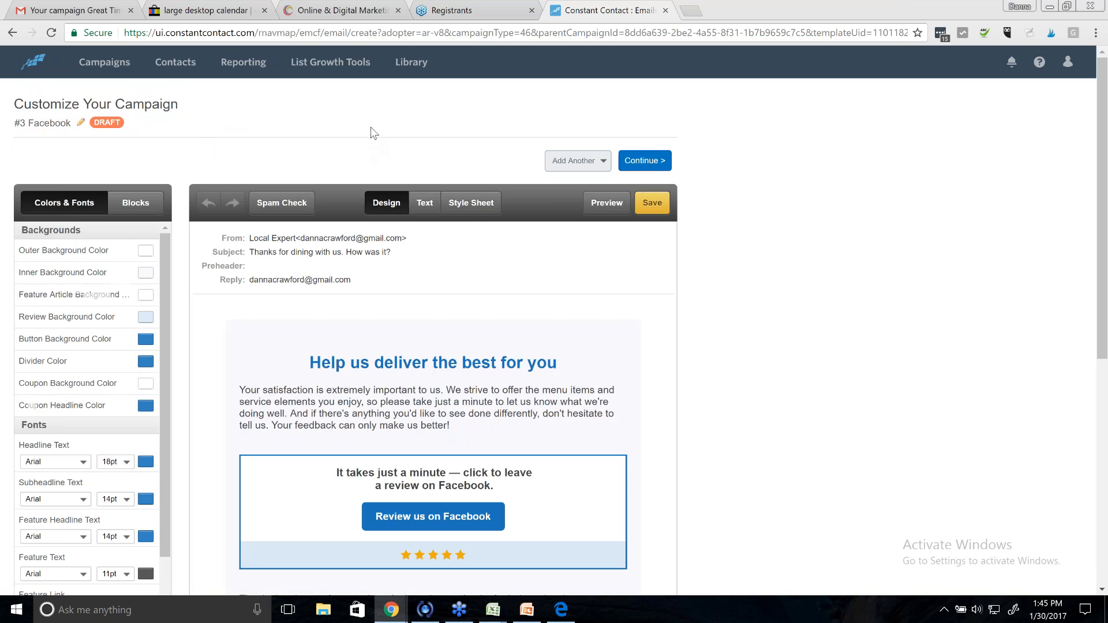
scroll(957, 462, "down", 2)
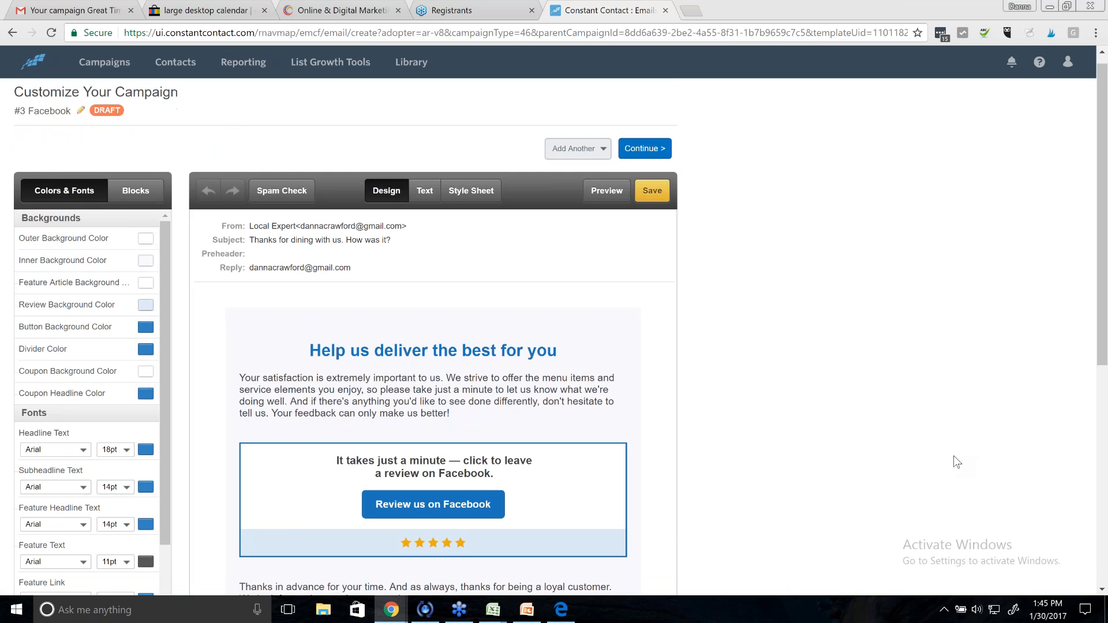
scroll(957, 462, "down", 1)
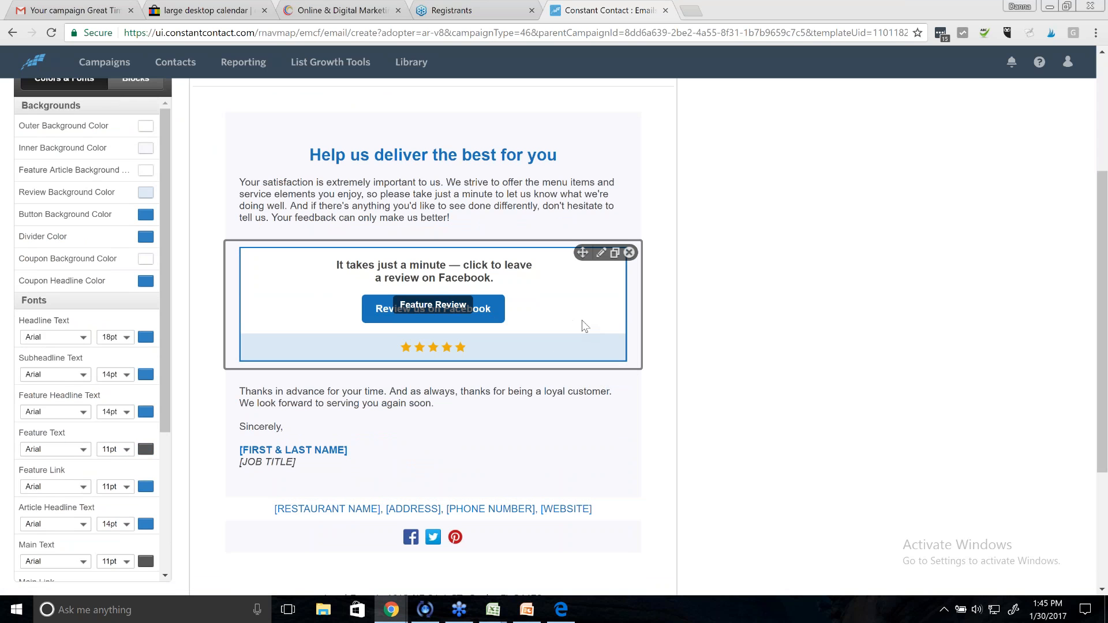
scroll(585, 327, "up", 1)
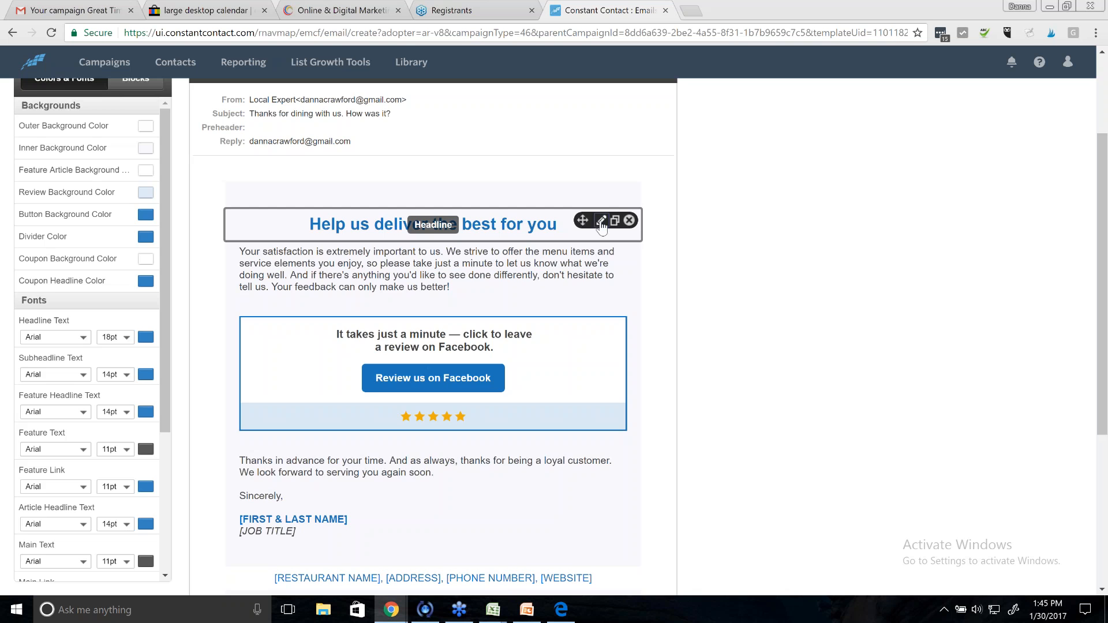
- Change the headline to 'What do you think about the Calendar?' and return to the series summary
left_click(601, 221)
key("ctrl+a")
type("W")
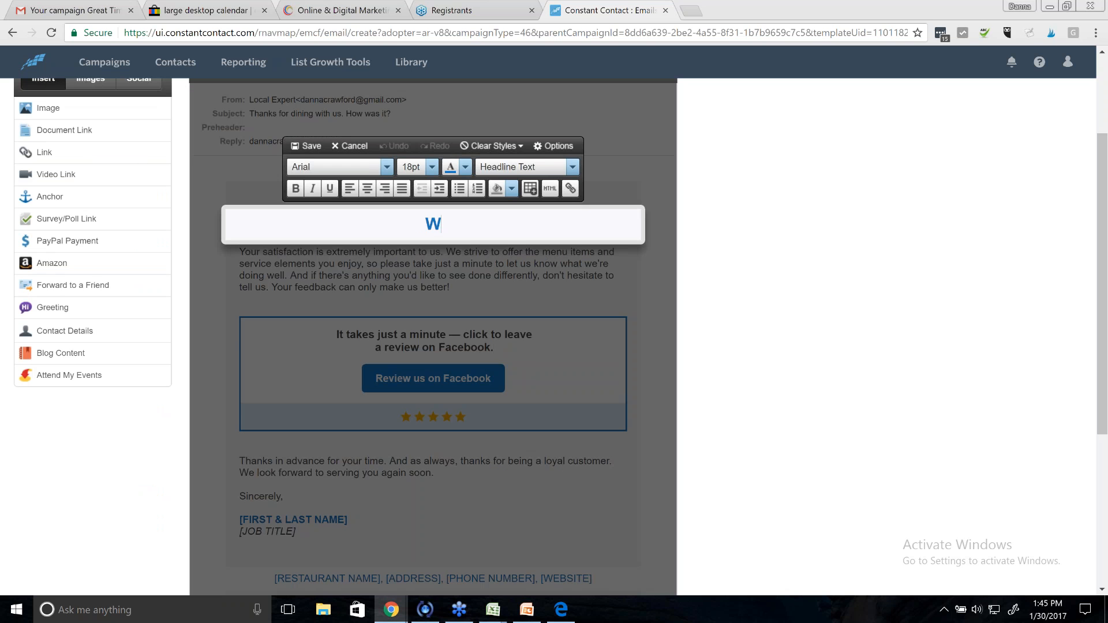
type("hat do you t")
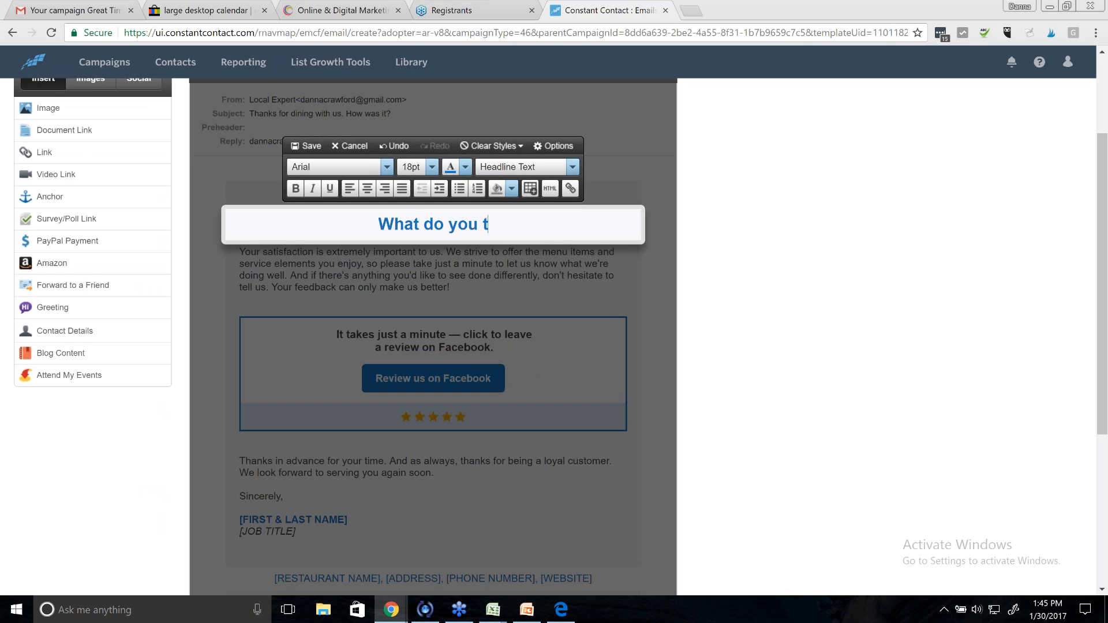
type("hink about the")
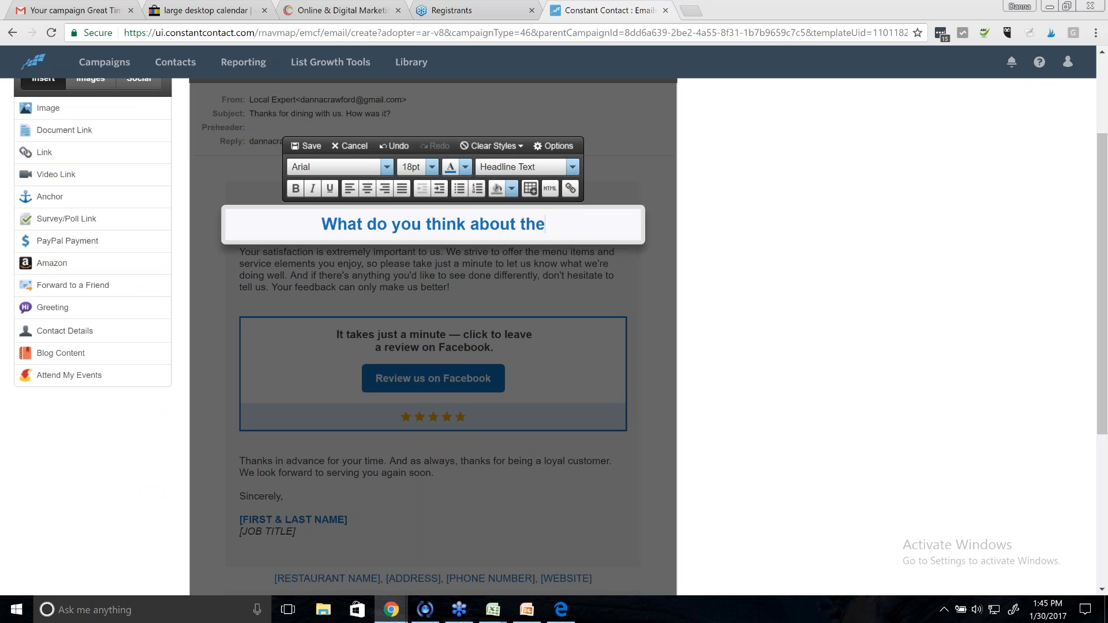
type(" Calendar")
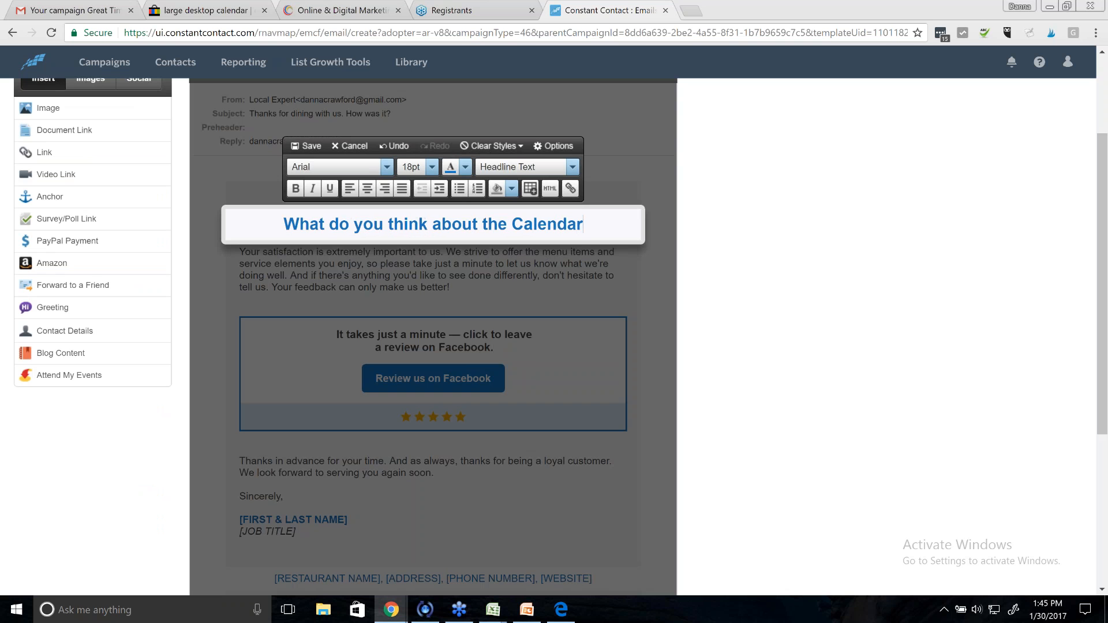
type("?")
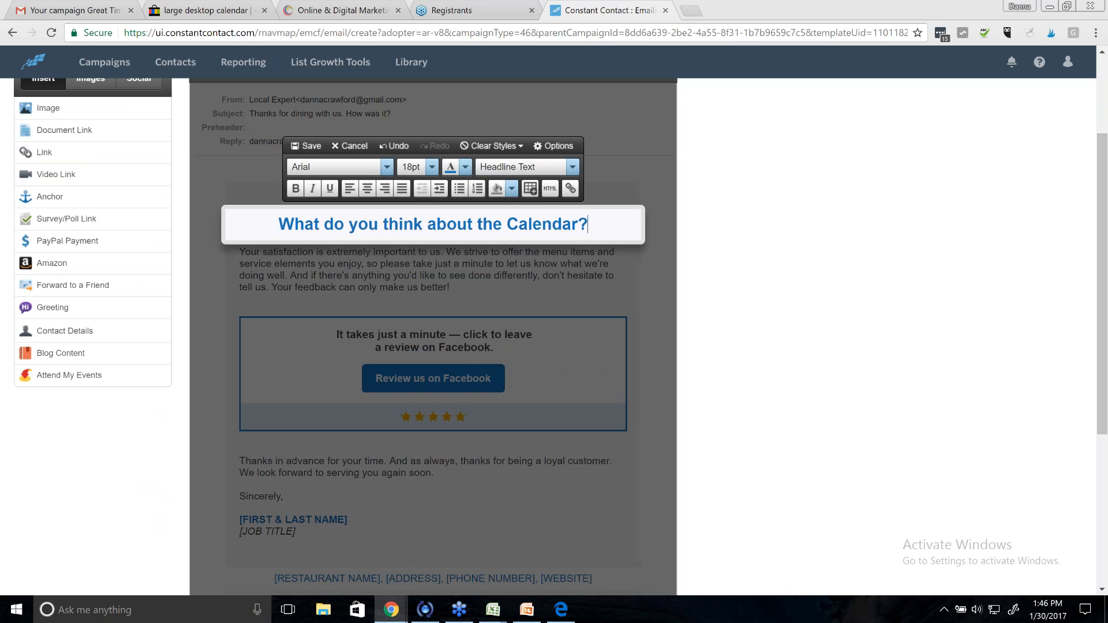
left_click(296, 144)
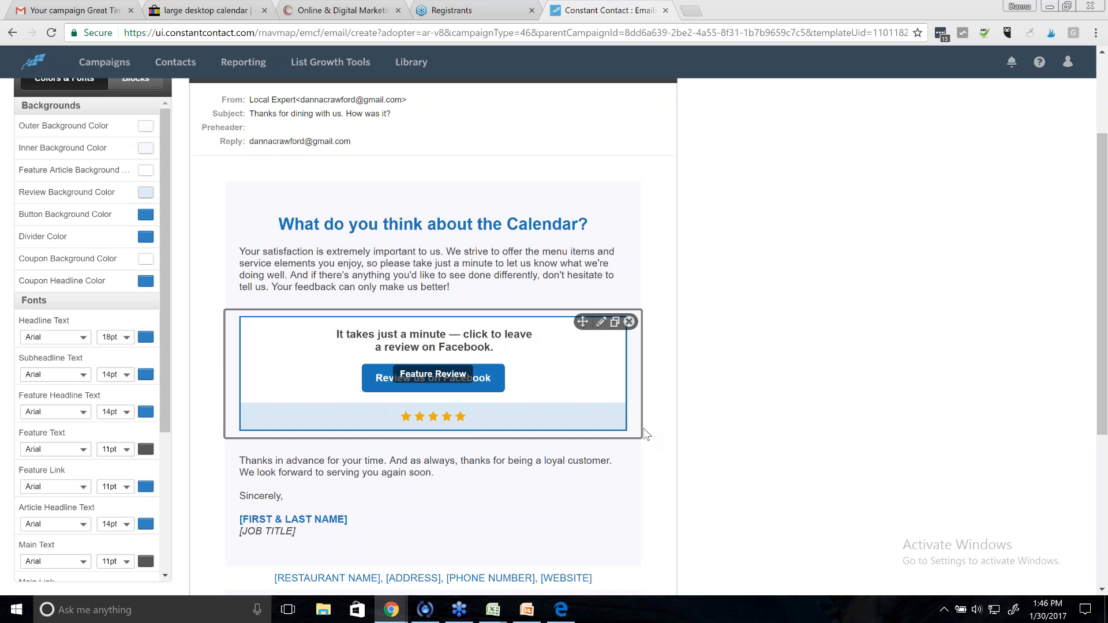
scroll(785, 484, "down", 3)
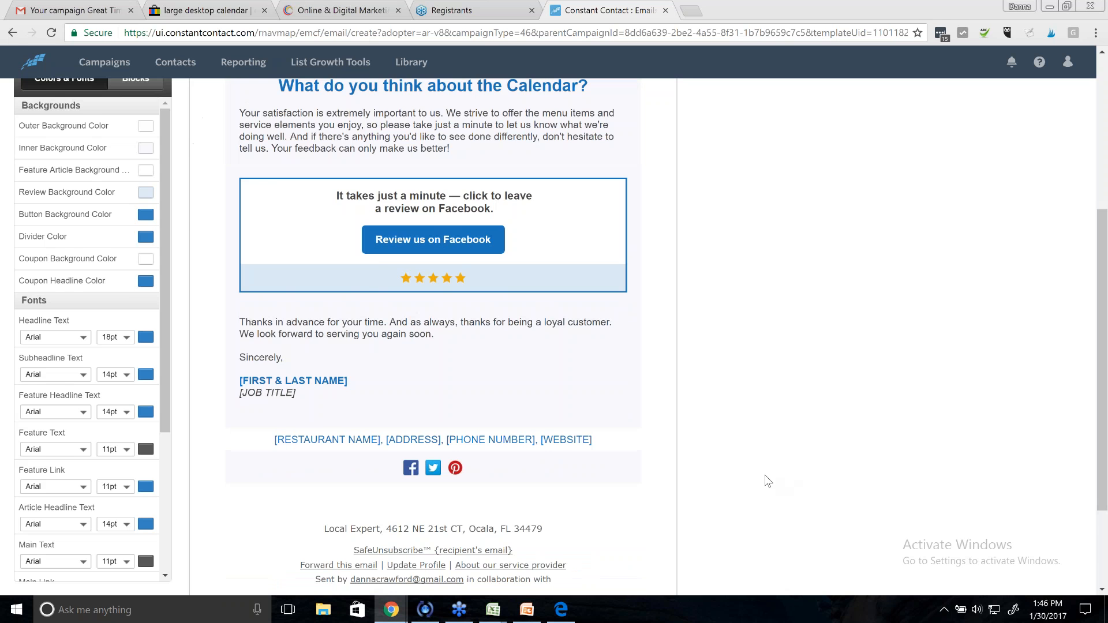
scroll(750, 462, "up", 5)
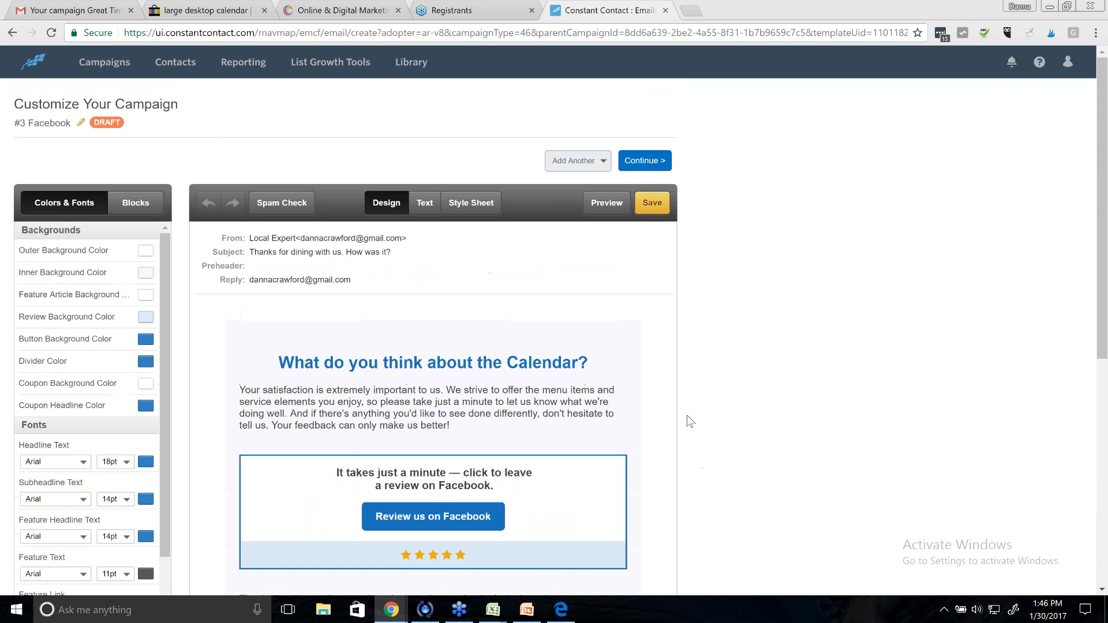
left_click(646, 164)
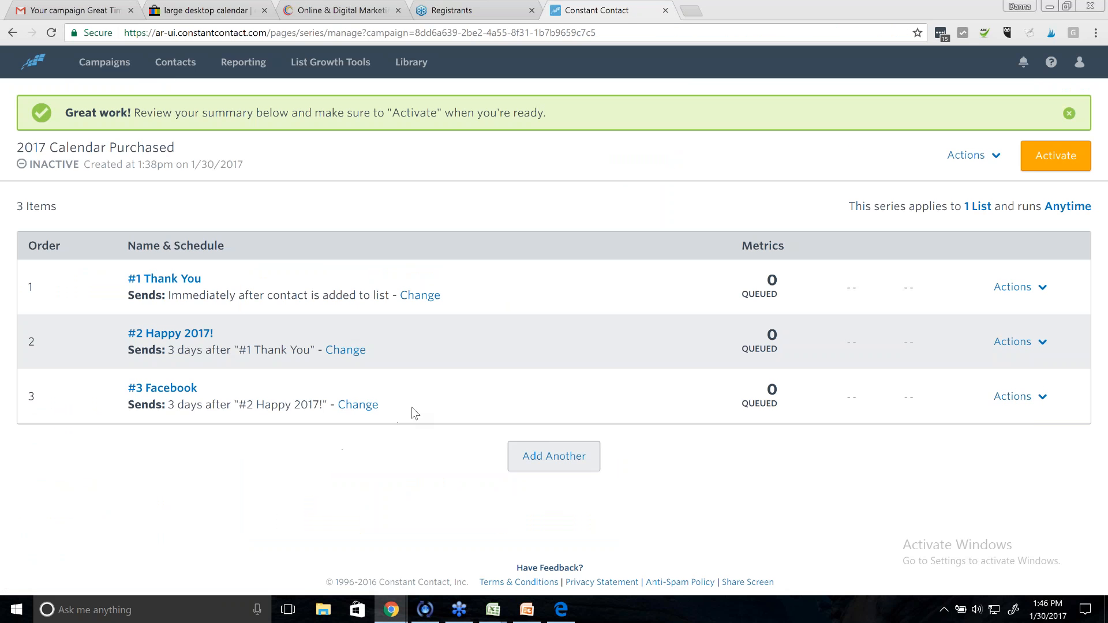
- Reschedule #3 Facebook to send 1 week after #2 Happy 2017!
left_click(357, 406)
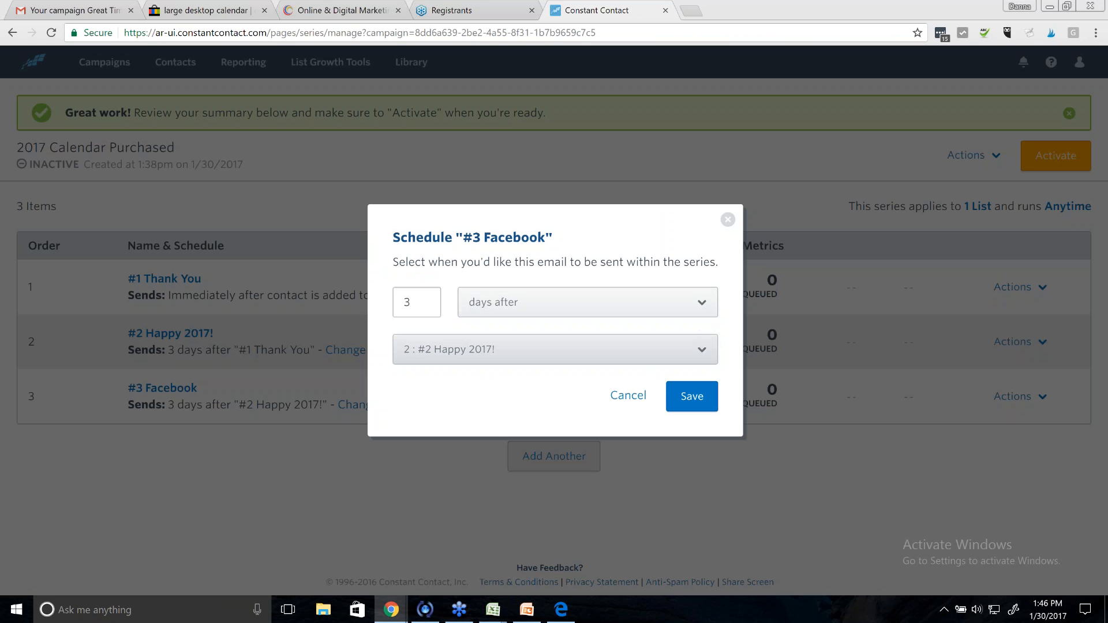
left_click(698, 309)
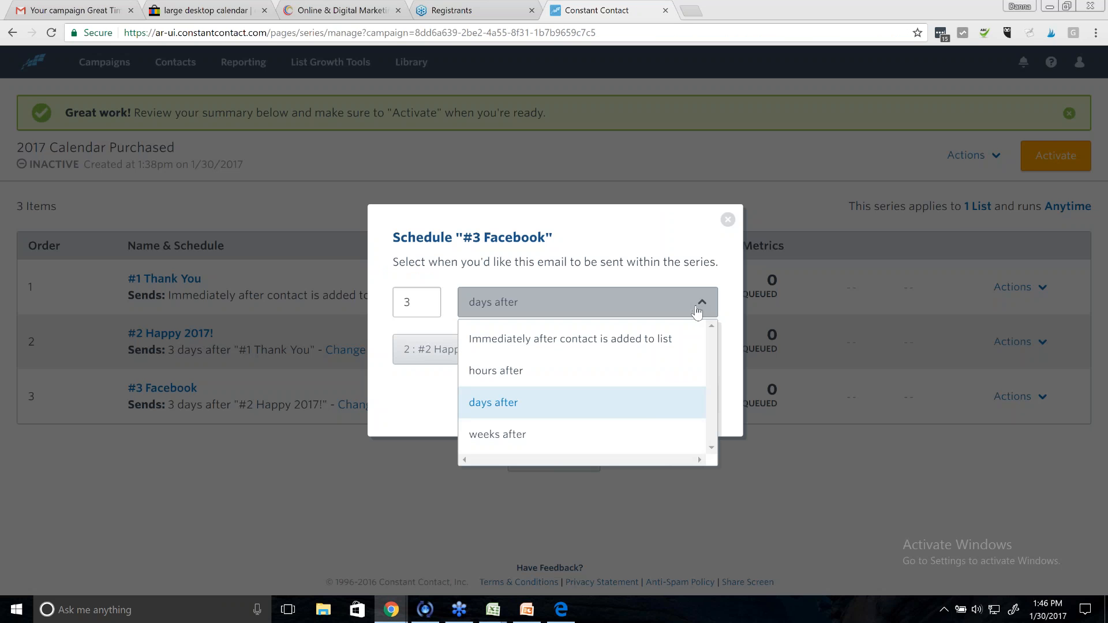
left_click(621, 436)
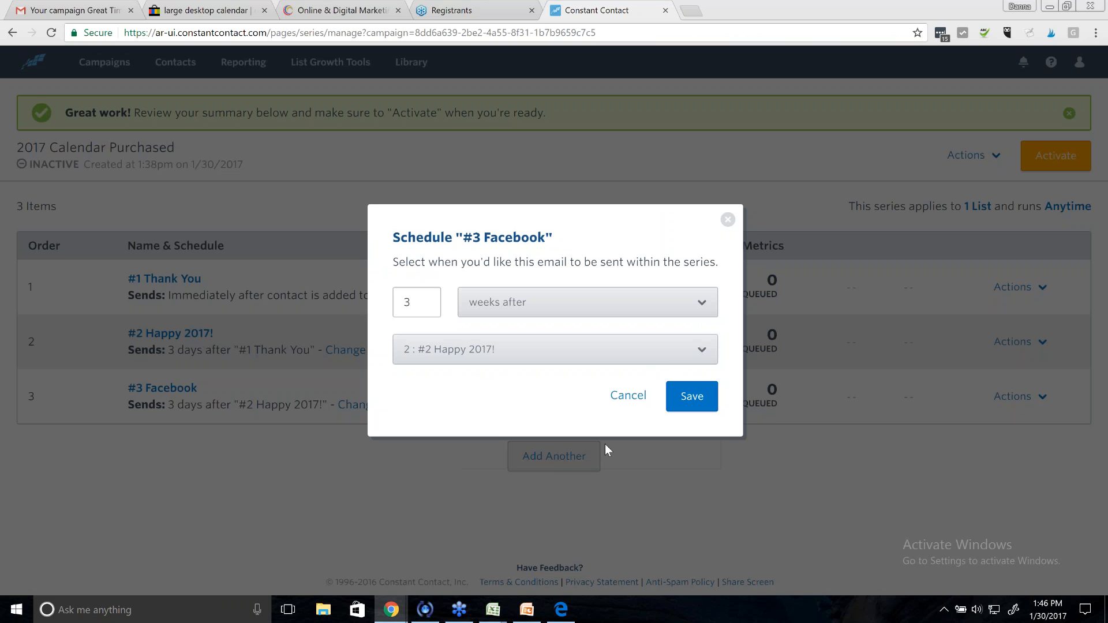
double_click(425, 305)
type("1")
left_click(688, 310)
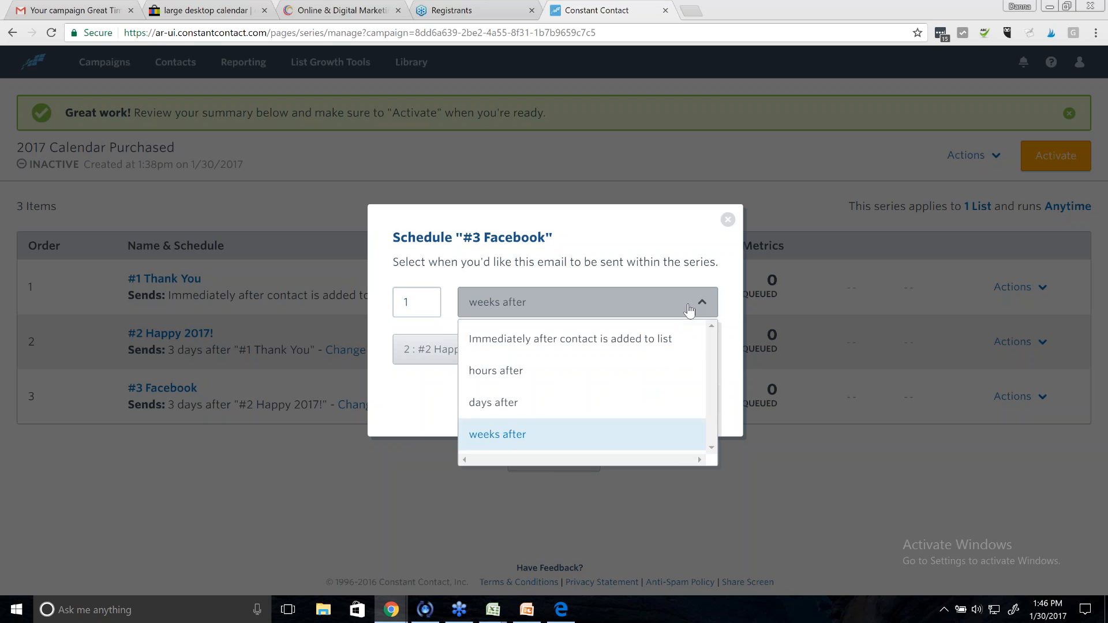
left_click(422, 427)
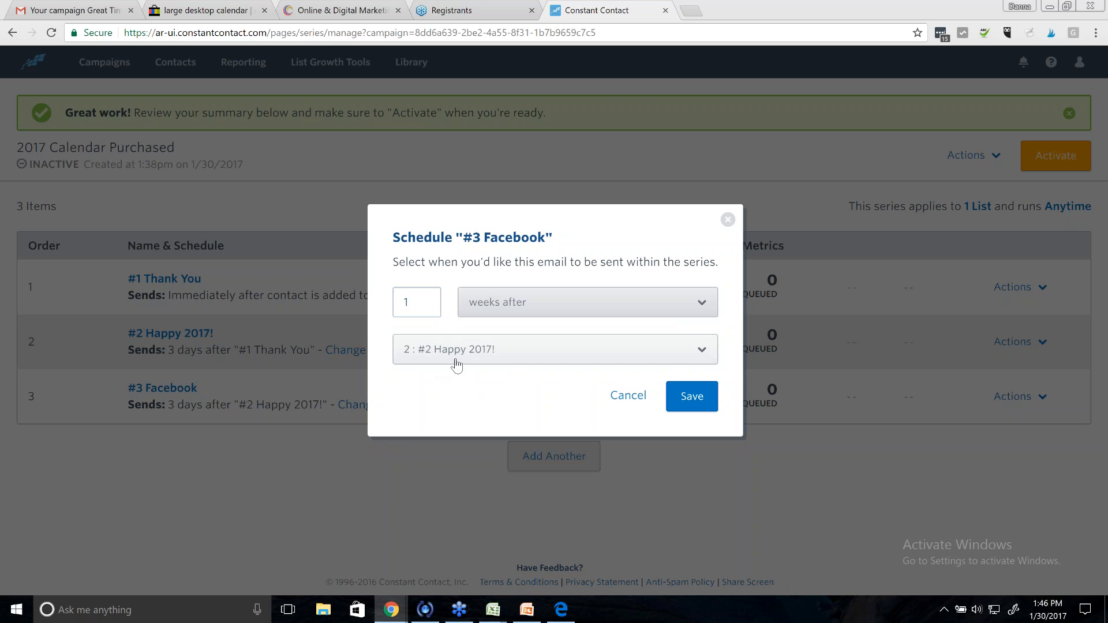
left_click(457, 362)
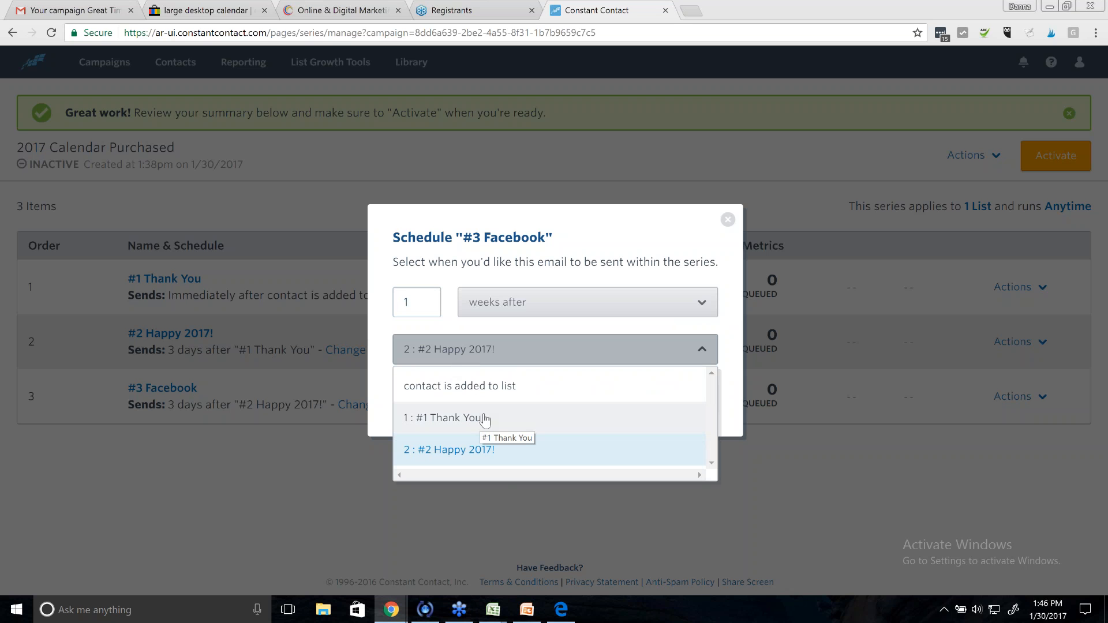
left_click(478, 454)
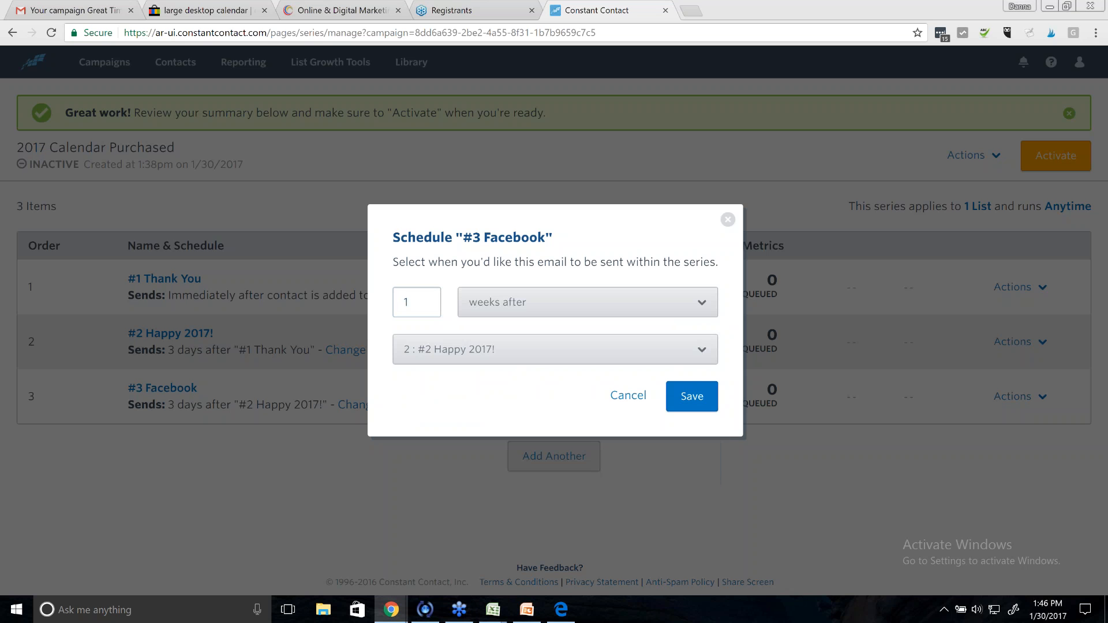
left_click(694, 402)
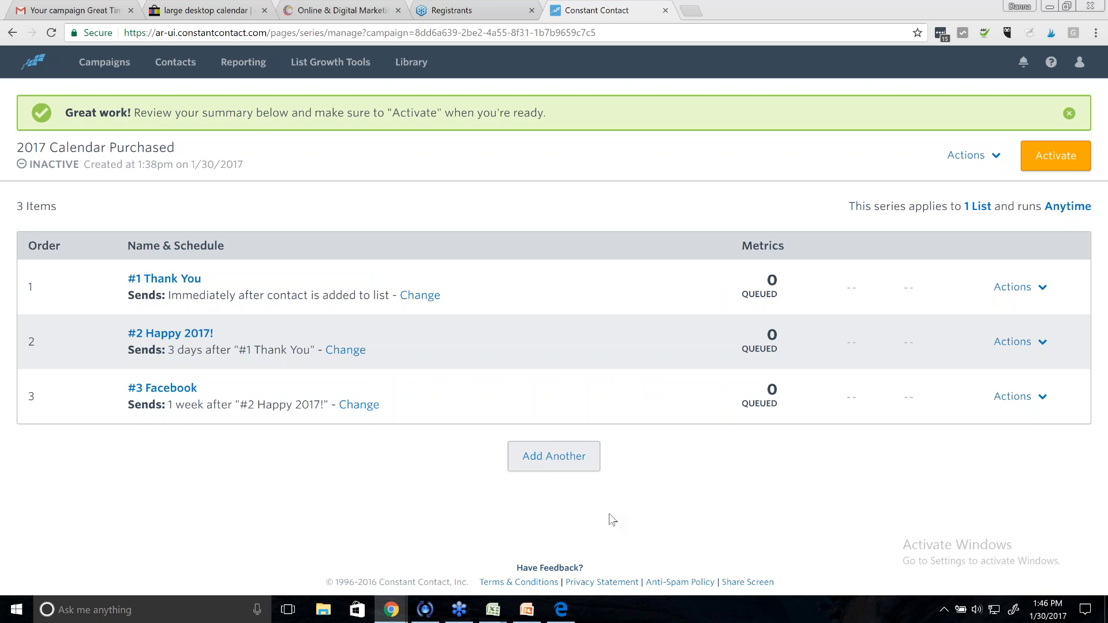
- Start a fourth new email for the series and browse the template gallery
left_click(553, 457)
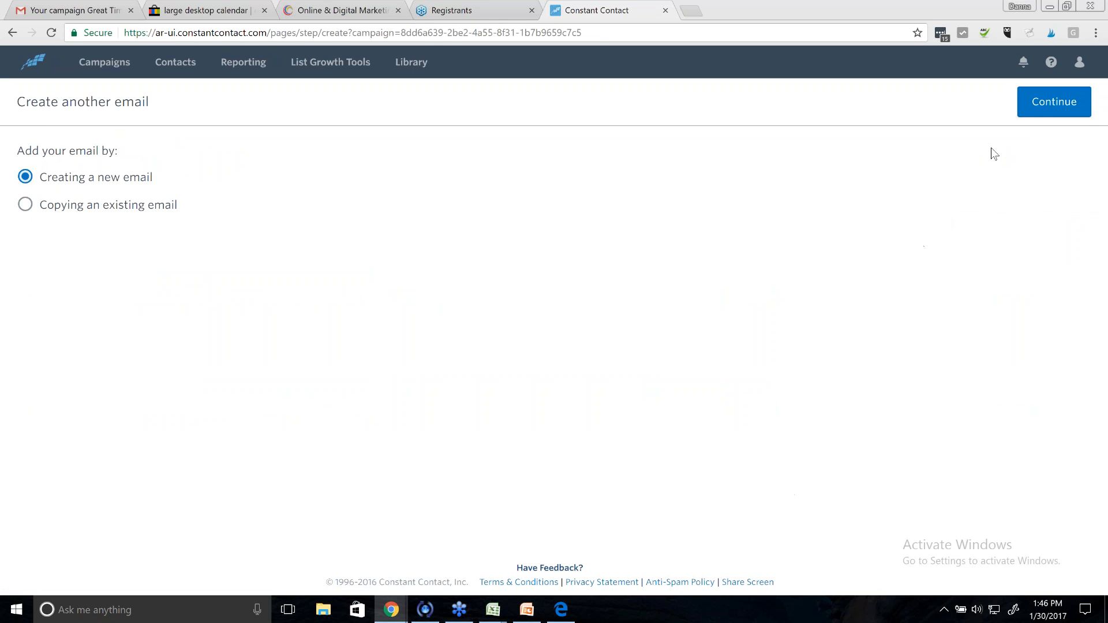
left_click(1038, 110)
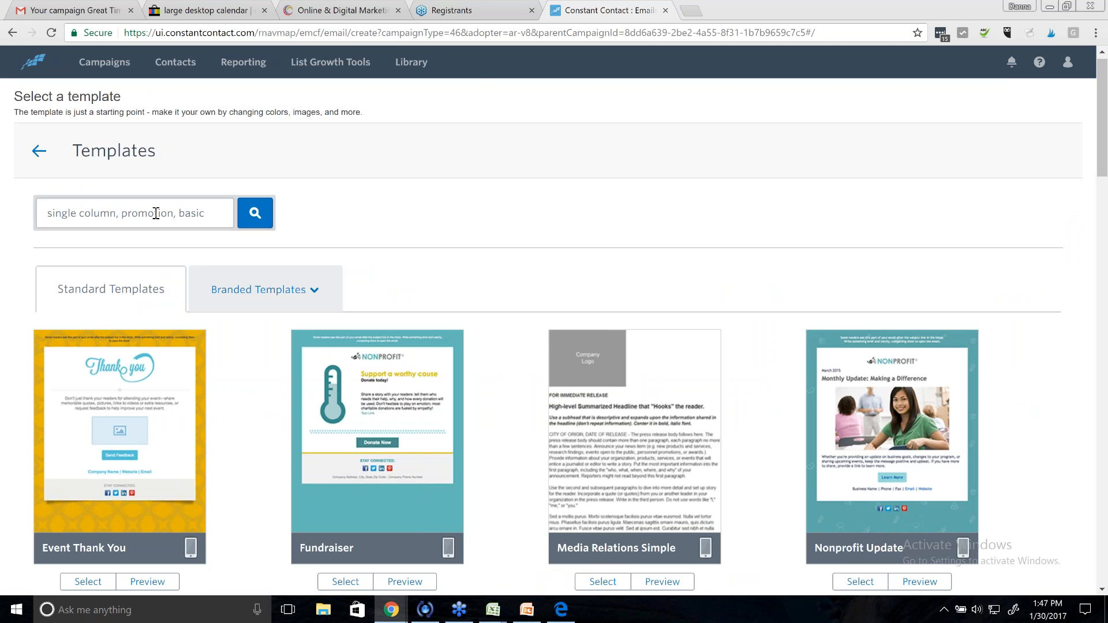
scroll(515, 392, "down", 4)
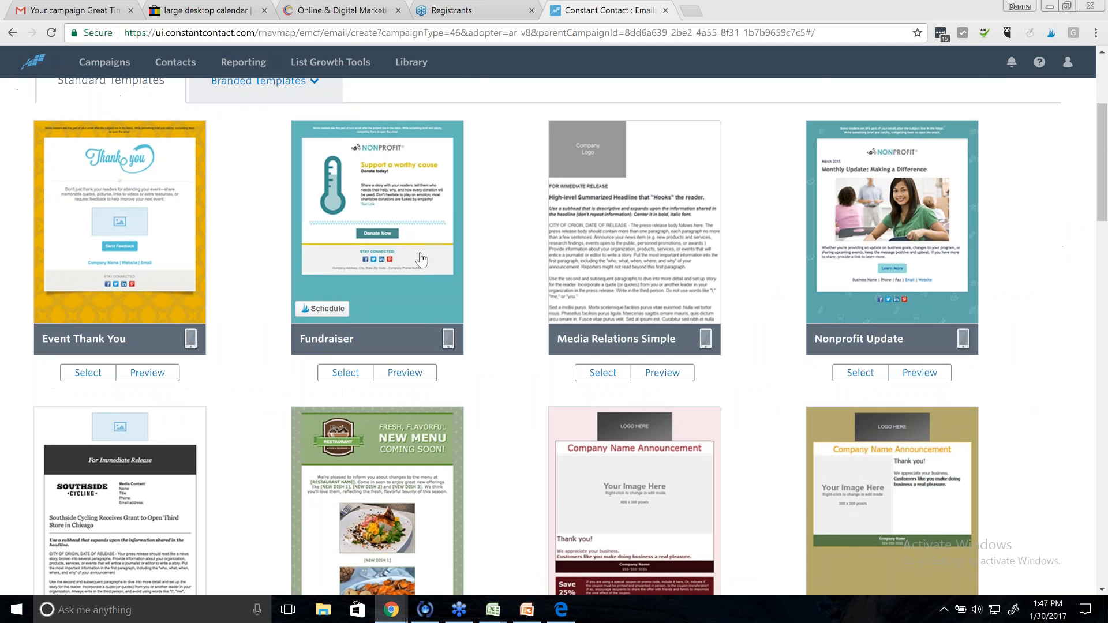
scroll(515, 393, "down", 4)
scroll(515, 397, "down", 3)
scroll(524, 401, "down", 1)
scroll(519, 401, "up", 12)
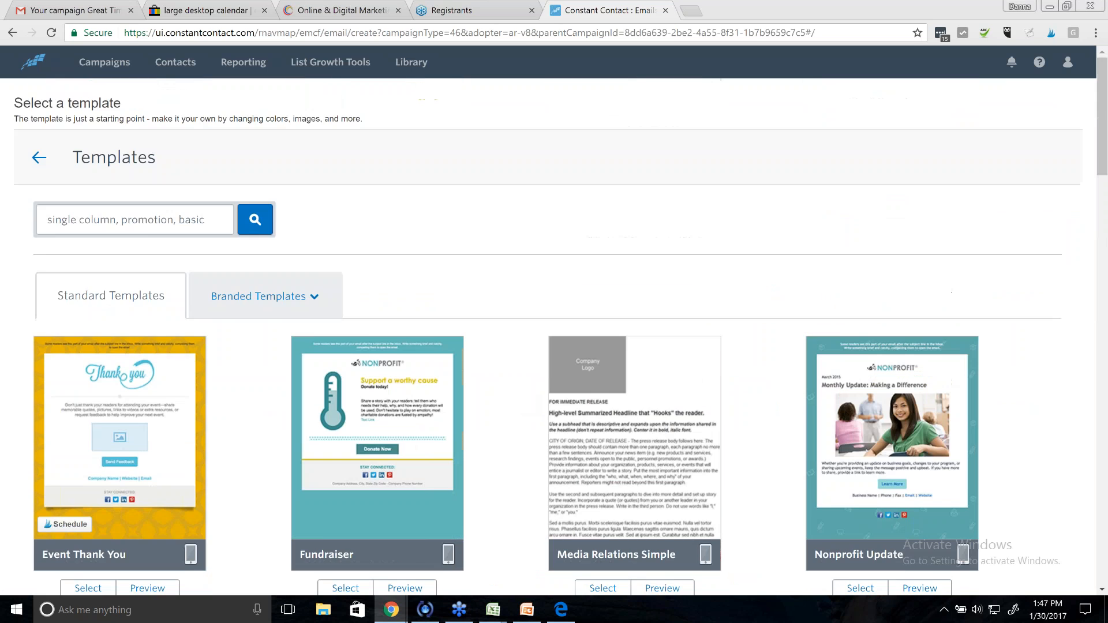
left_click(148, 225)
- Search the templates for 'coupon', then clear the search and browse the full gallery
type("coupon")
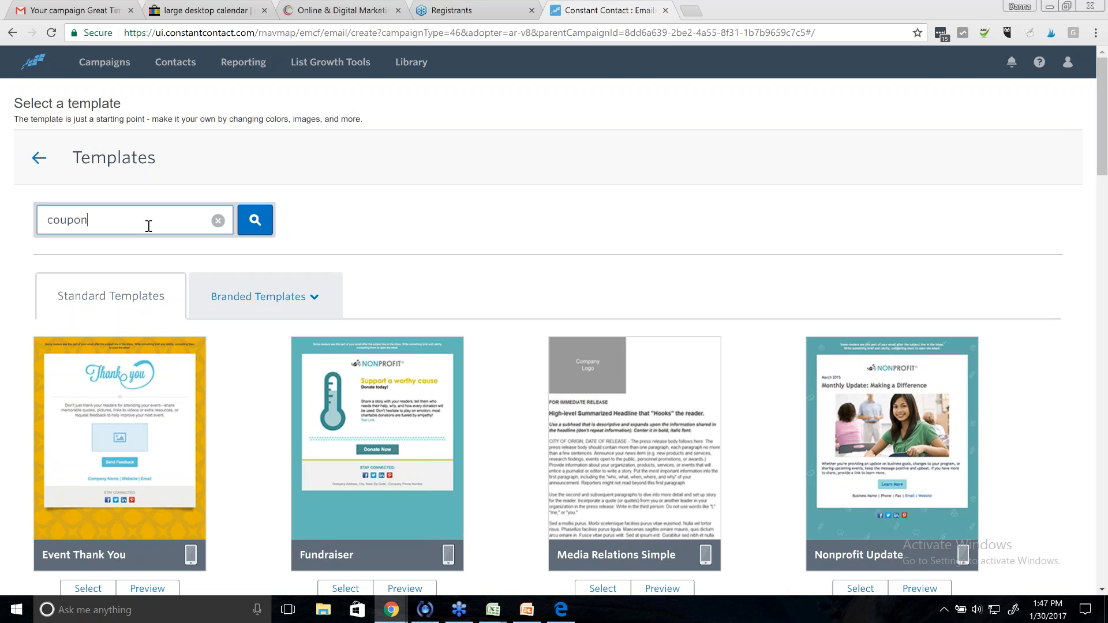
key("Return")
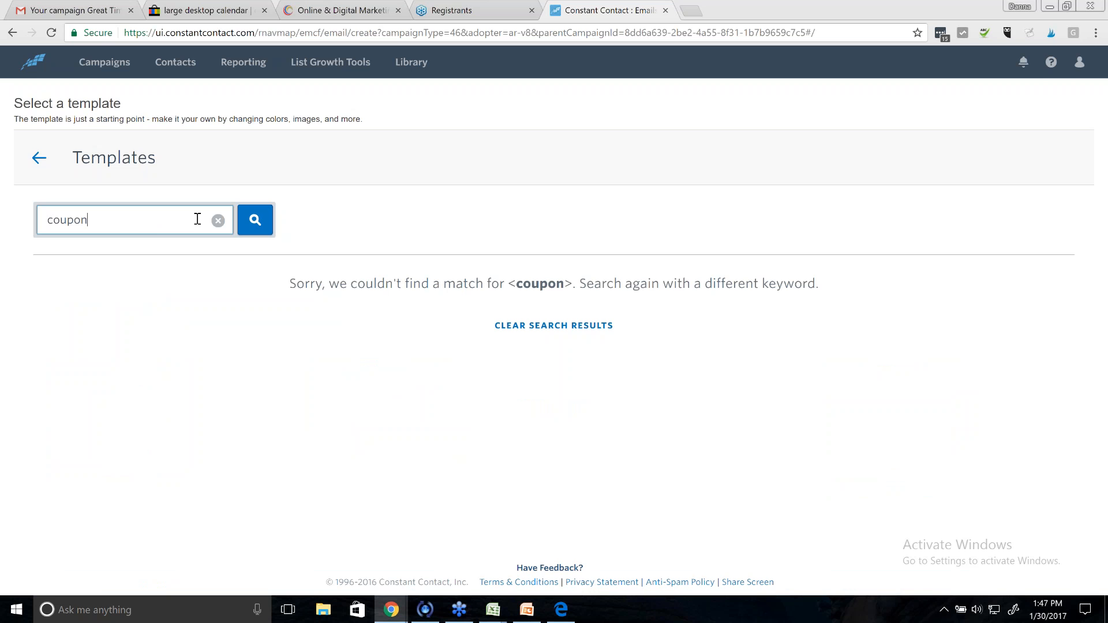
left_click(218, 221)
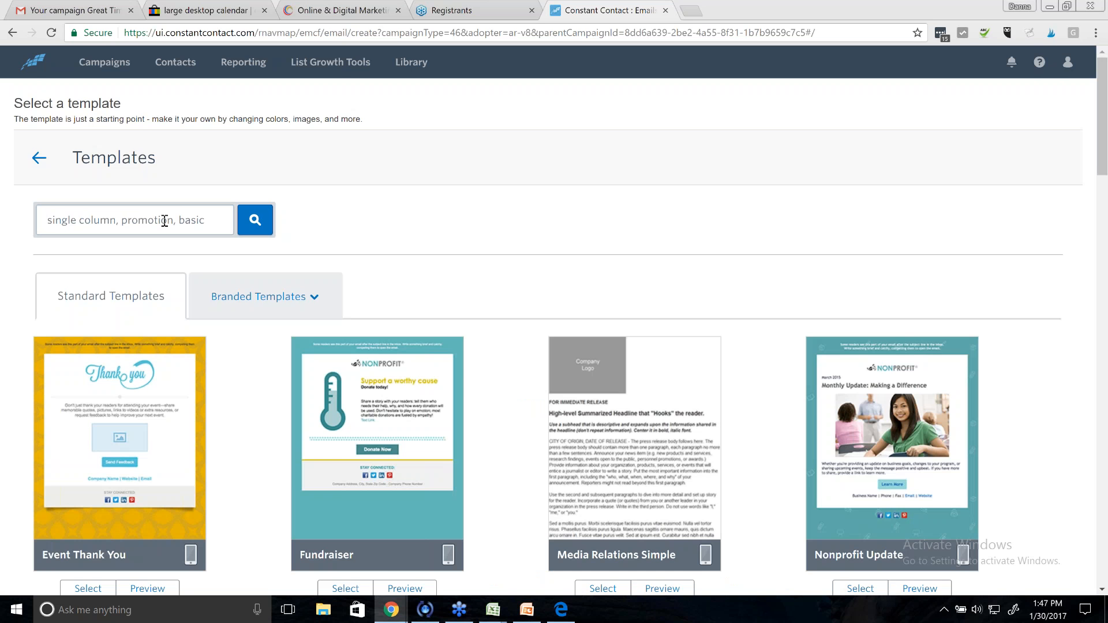
scroll(285, 269, "down", 4)
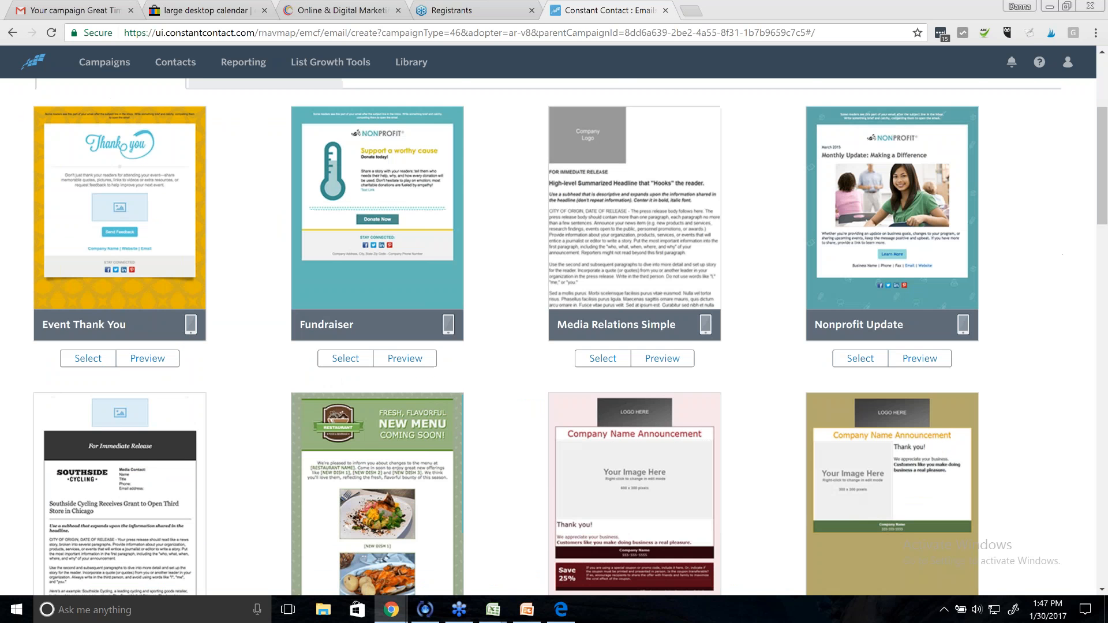
scroll(570, 337, "down", 4)
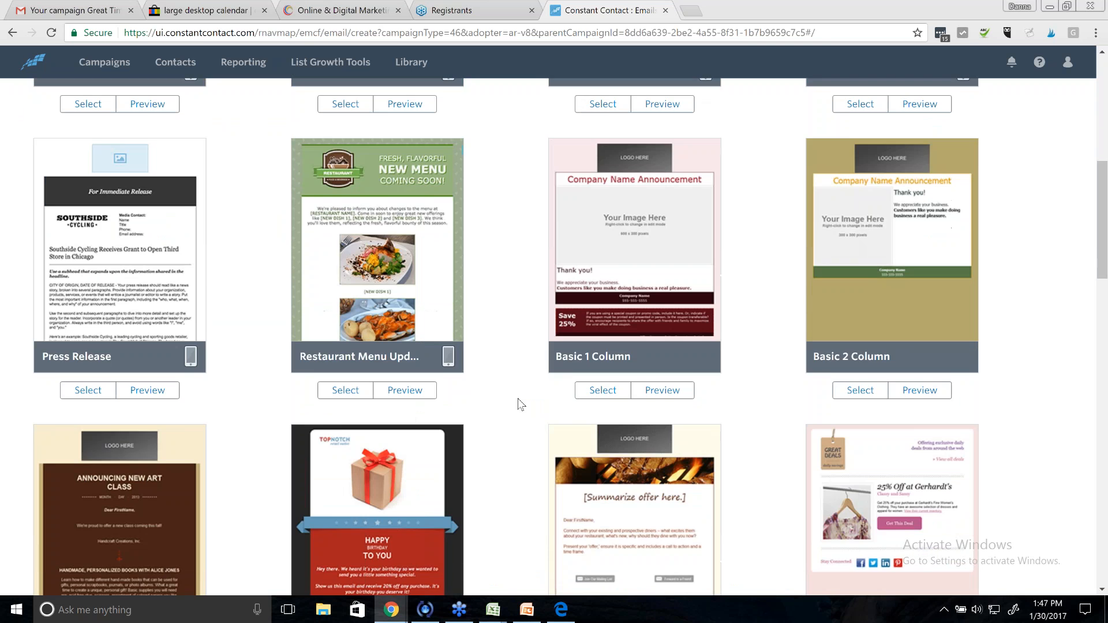
scroll(517, 398, "down", 4)
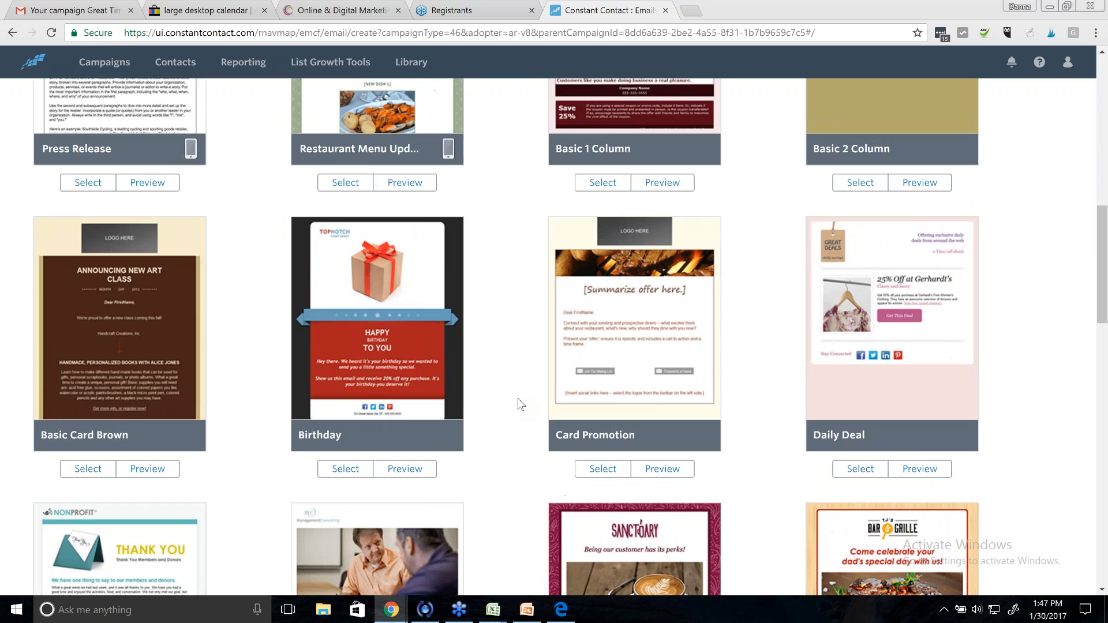
scroll(518, 399, "up", 8)
scroll(518, 398, "up", 5)
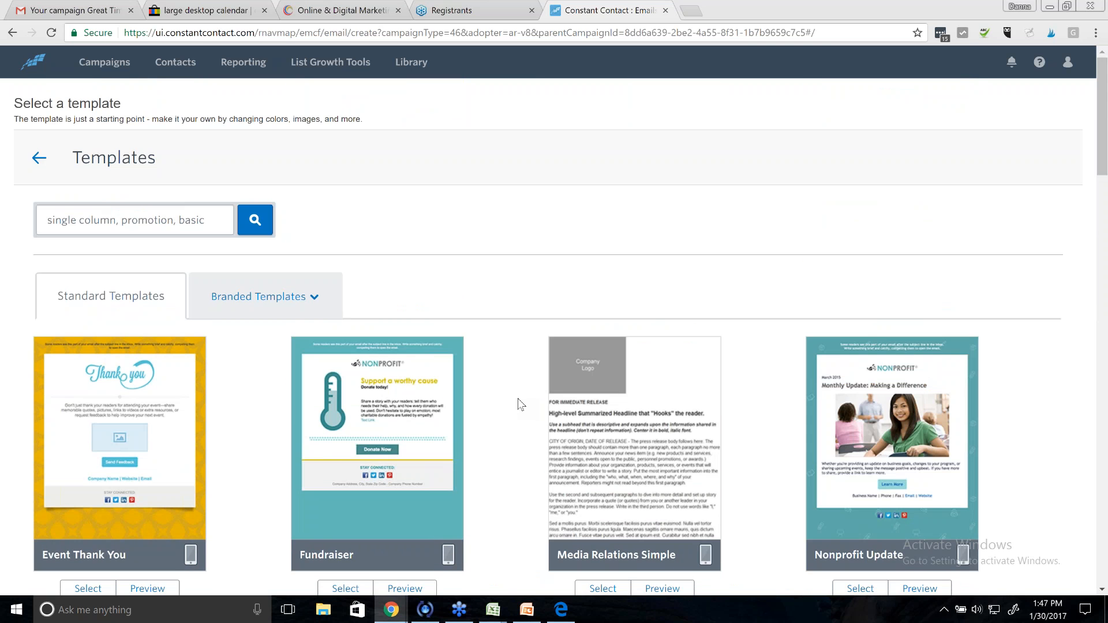
scroll(521, 402, "down", 5)
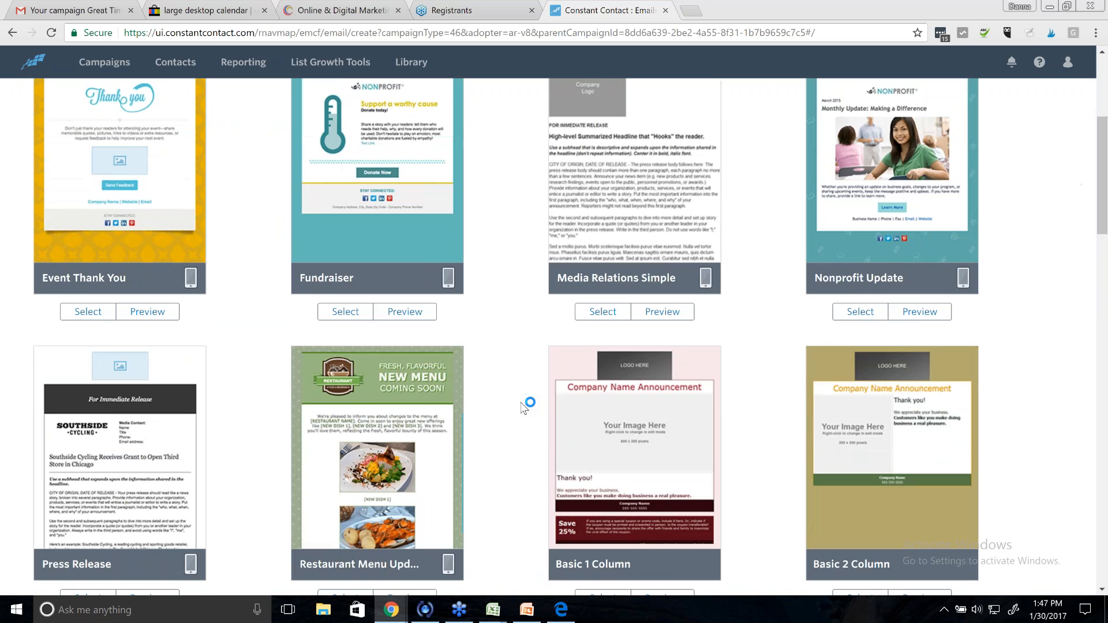
scroll(525, 404, "down", 4)
scroll(526, 407, "down", 4)
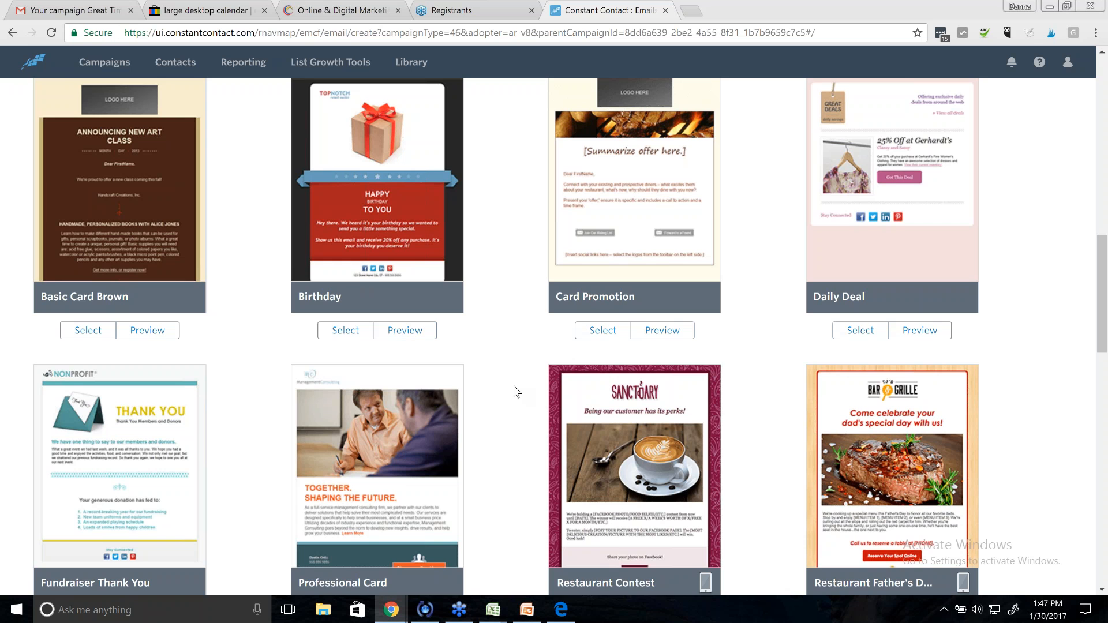
scroll(517, 393, "down", 7)
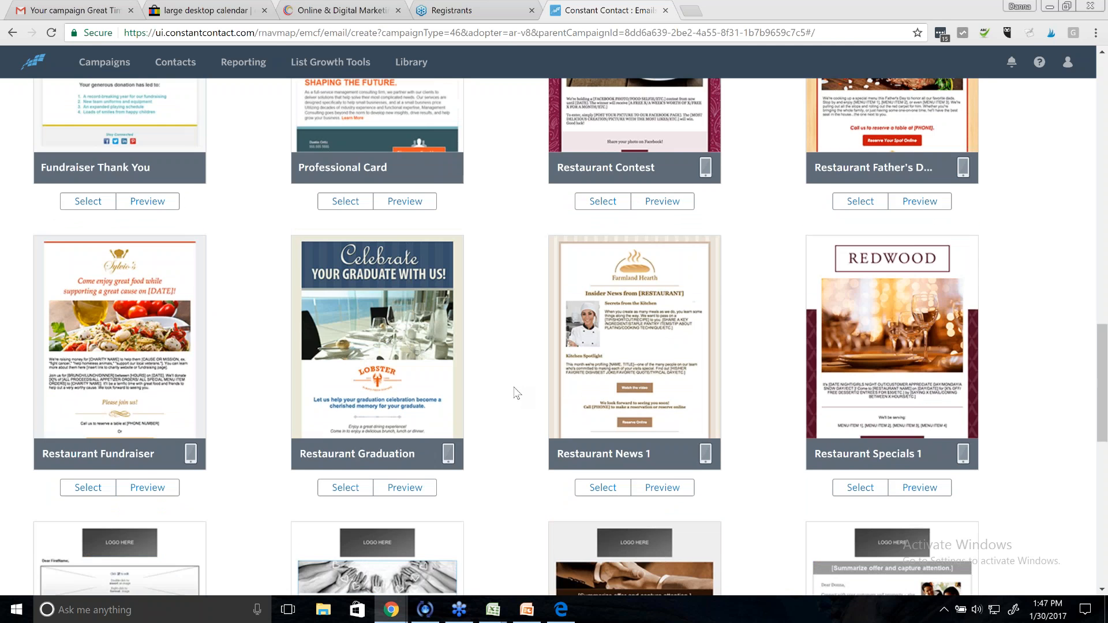
scroll(516, 393, "down", 2)
- Dismiss the Tailwind sign-in popup and choose the Restaurant Specials 1 template
mouse_move(444, 283)
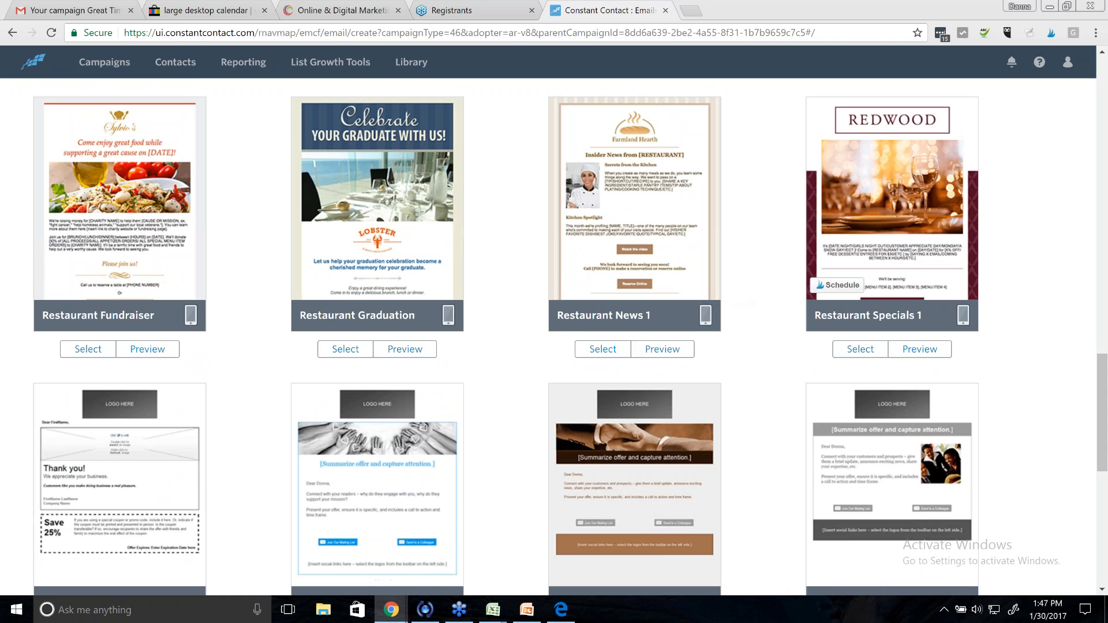
left_click(840, 288)
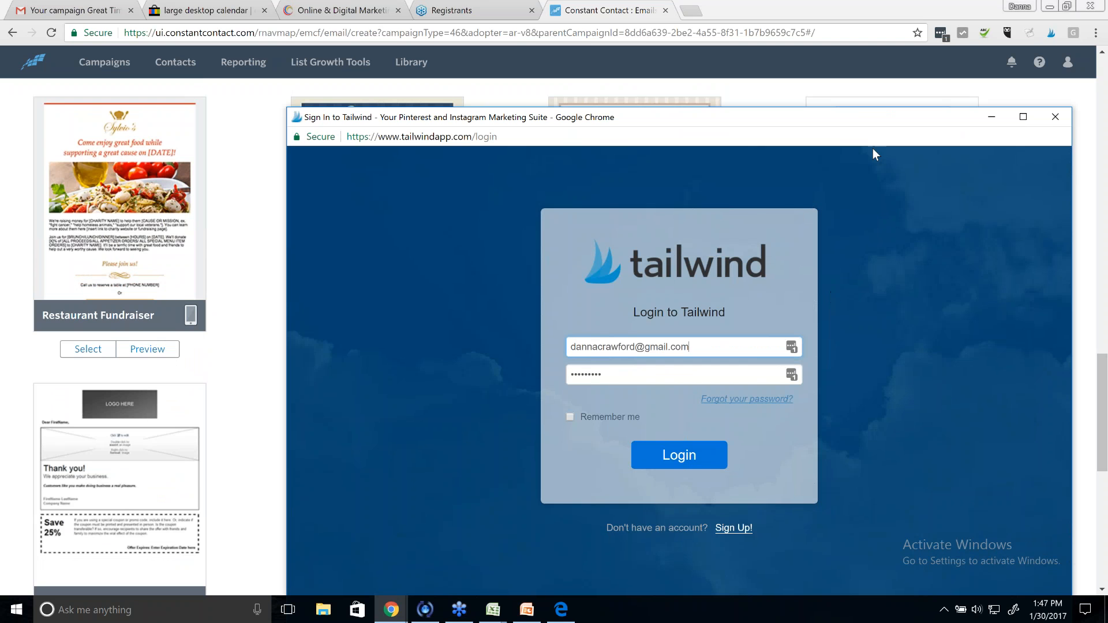
left_click(1055, 116)
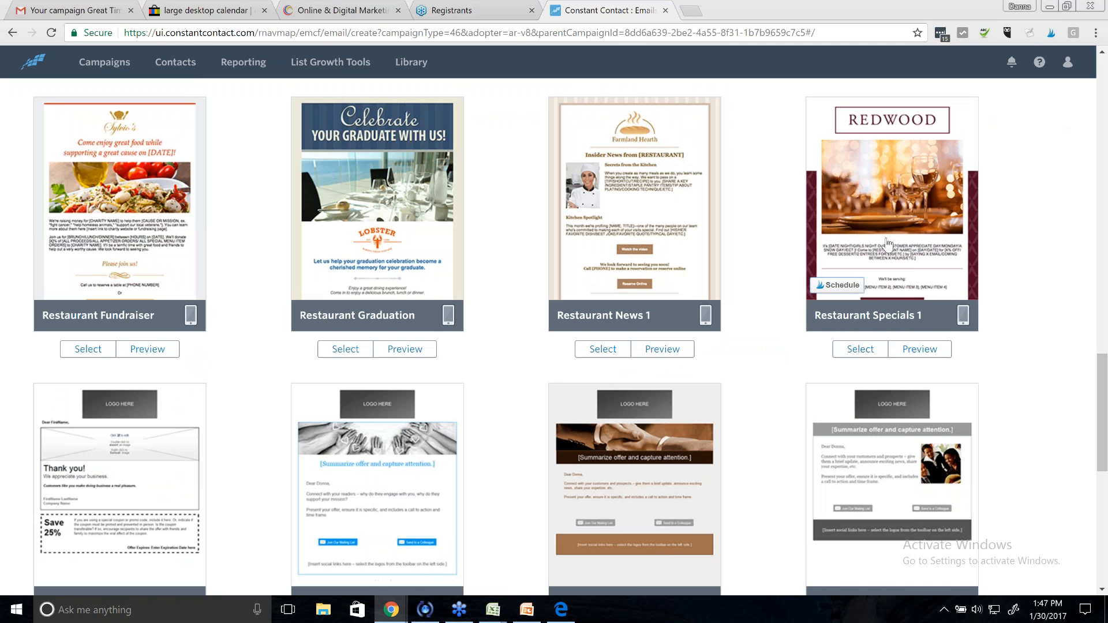
left_click(861, 350)
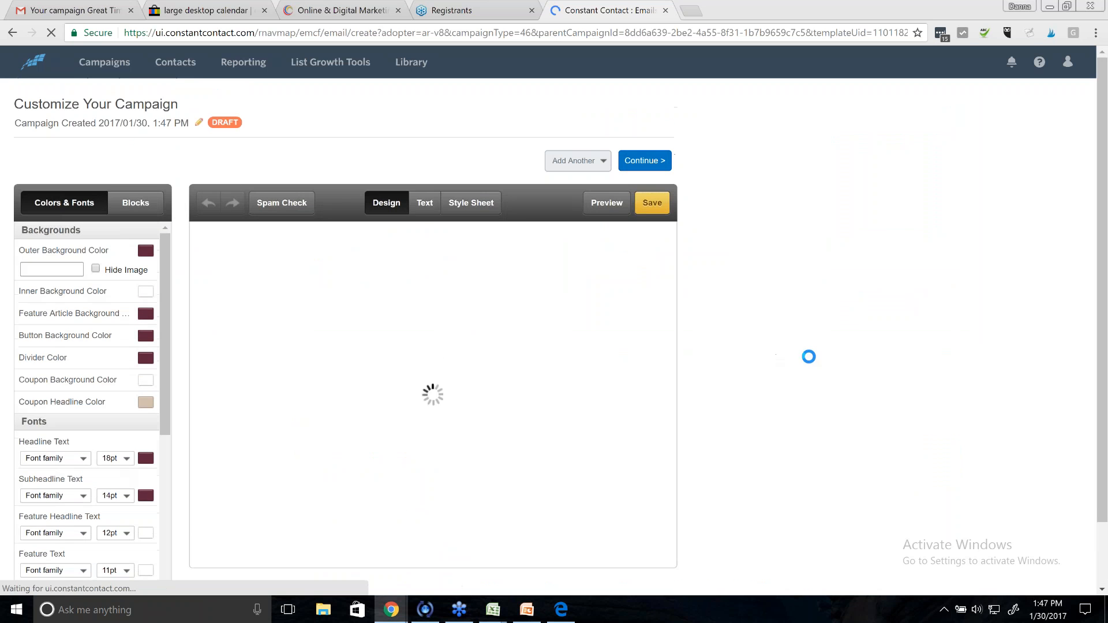
- Rename the fourth draft email from its timestamp title to '#4 Tip for goal setting'
left_click(61, 123)
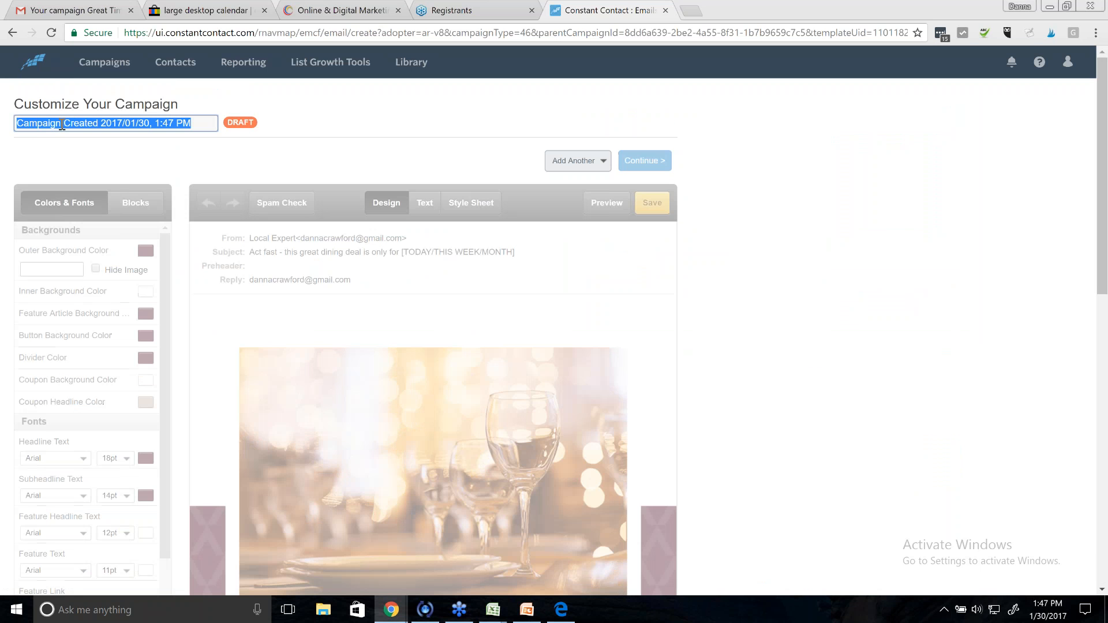
type("#4")
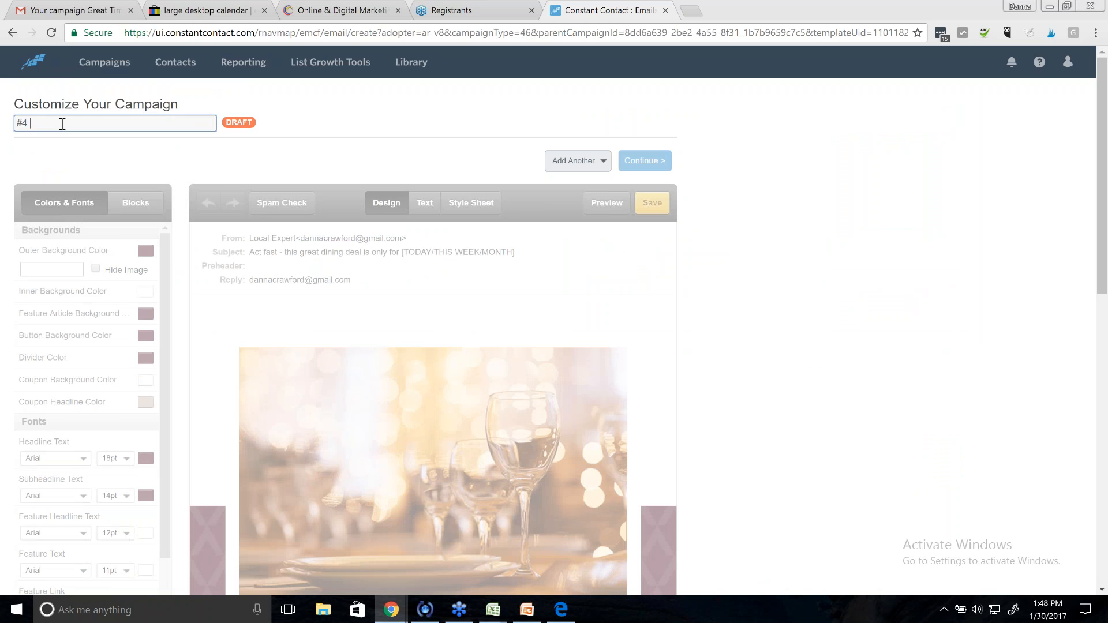
type("Tip for goal setting")
left_click(473, 102)
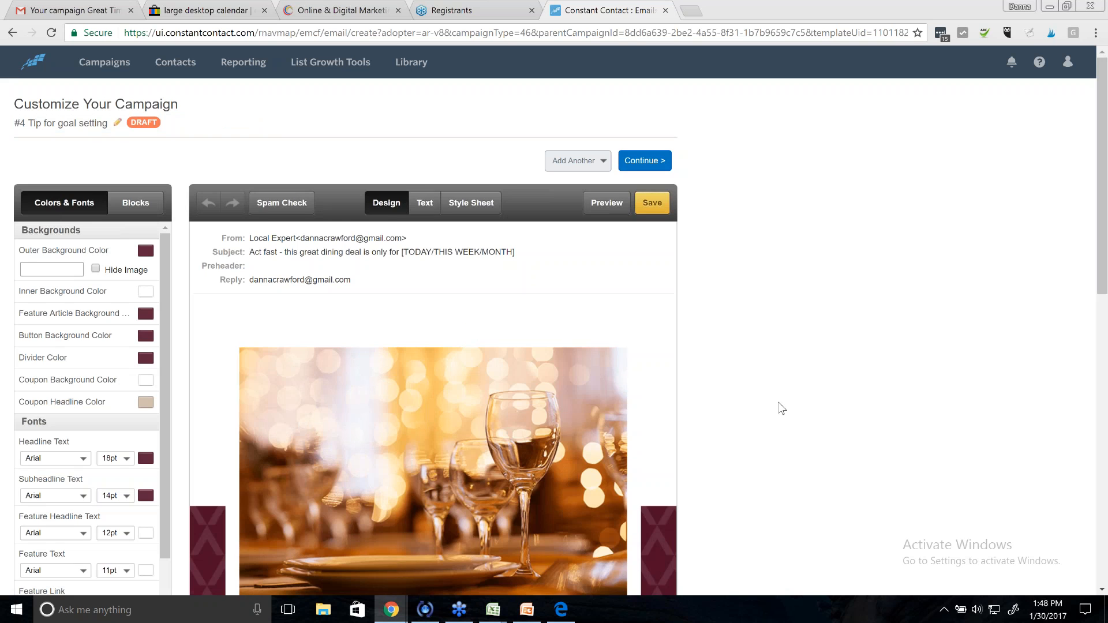
scroll(782, 408, "down", 1)
scroll(782, 408, "down", 3)
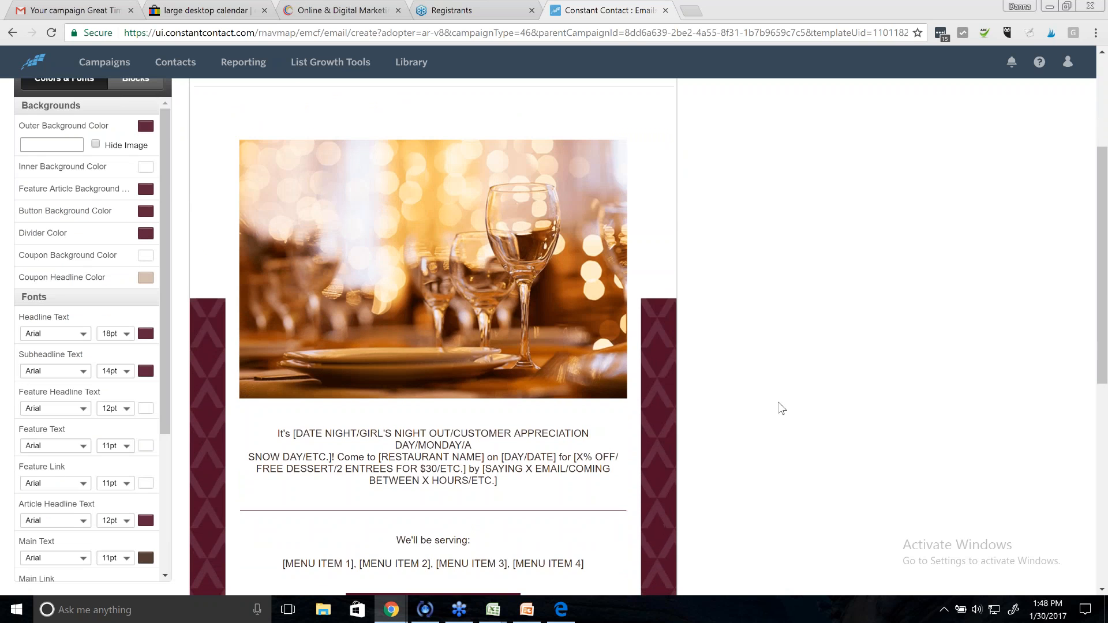
scroll(323, 309, "up", 1)
- Start replacing the wine-glass header photo, then switch to the PowerSellingMom Online & Digital Marketing page
left_click(390, 294)
left_click(557, 308)
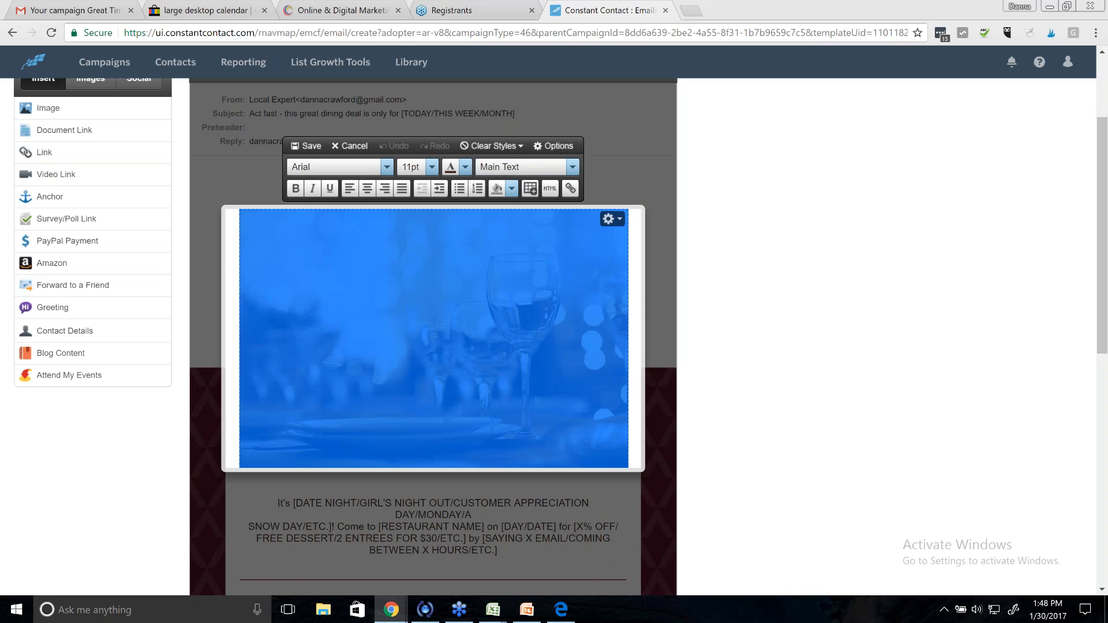
left_click(612, 219)
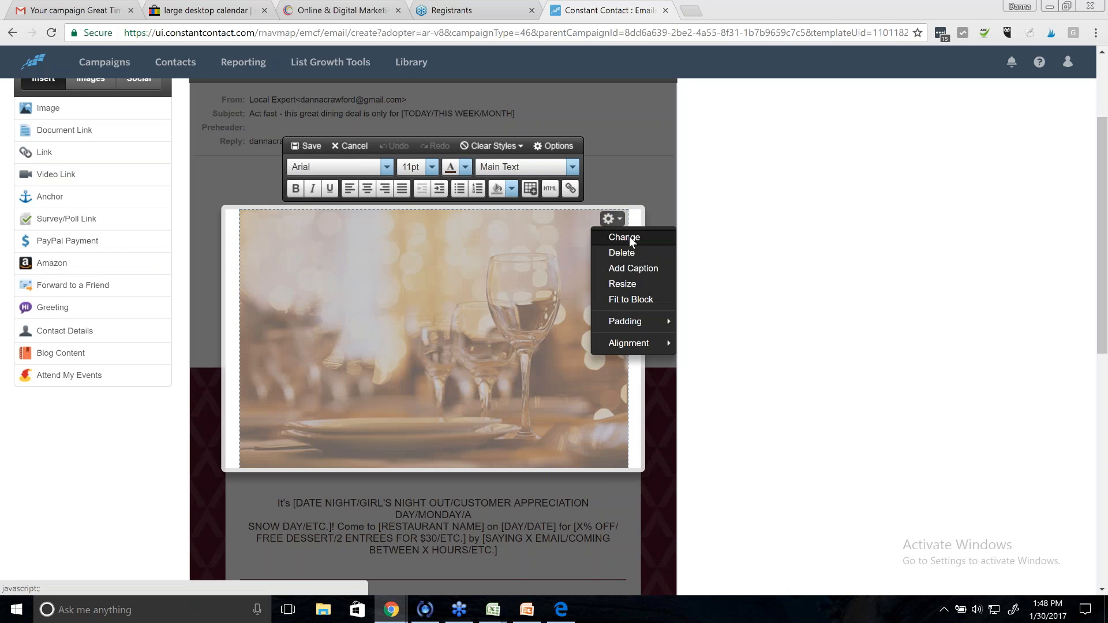
left_click(629, 236)
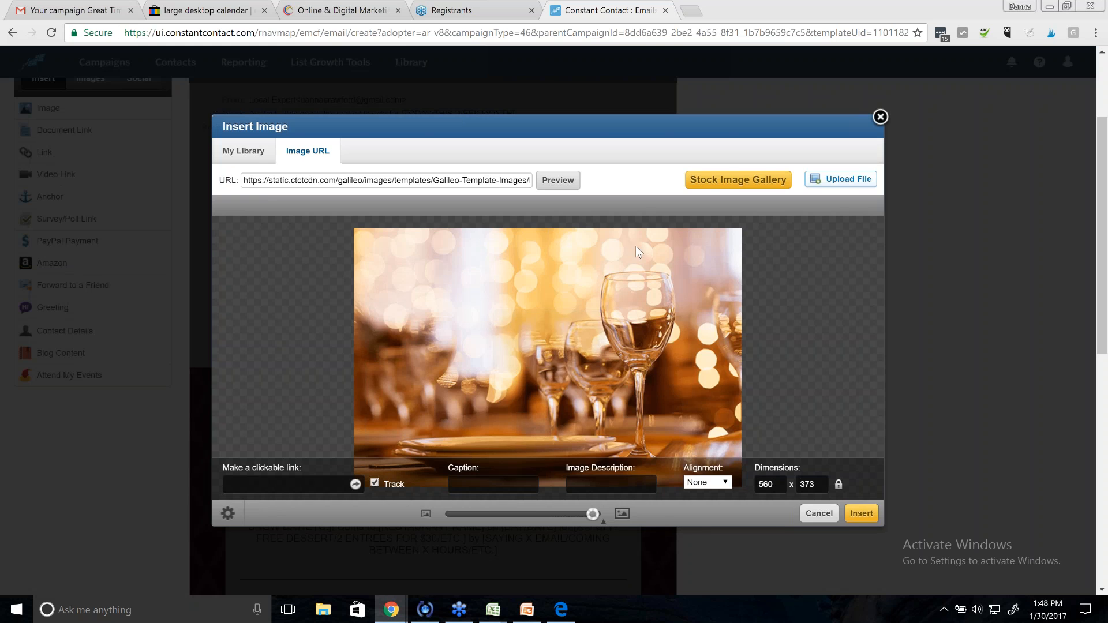
left_click(241, 153)
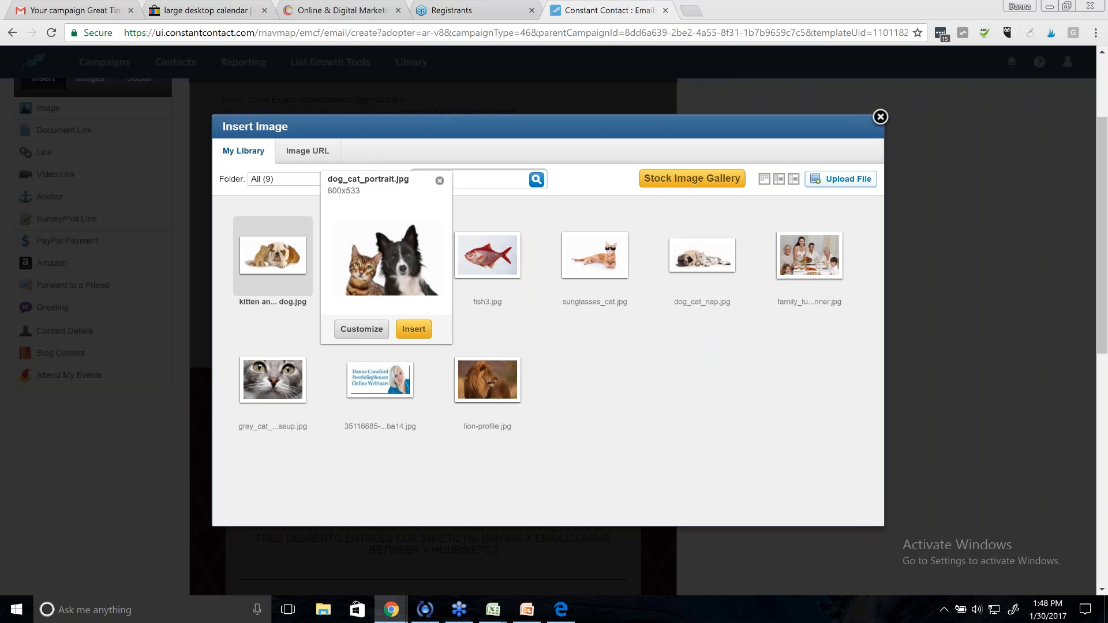
left_click(320, 9)
scroll(1077, 368, "down", 6)
- Copy the full-size Online Marketing image's web address and return to Constant Contact's Insert Image dialog
mouse_move(426, 230)
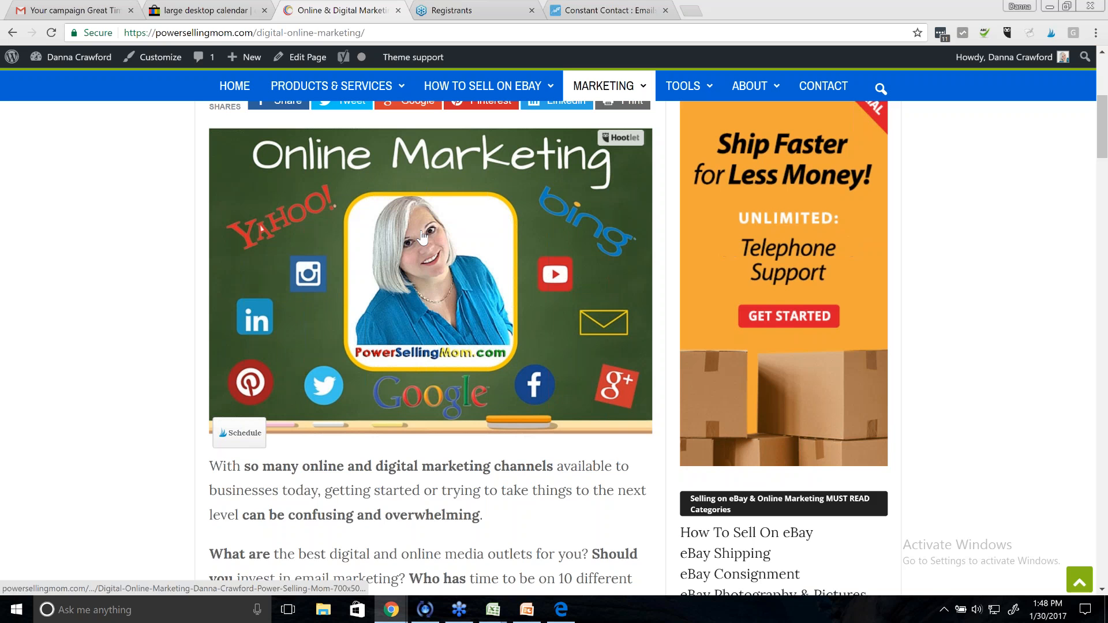
left_click(422, 237)
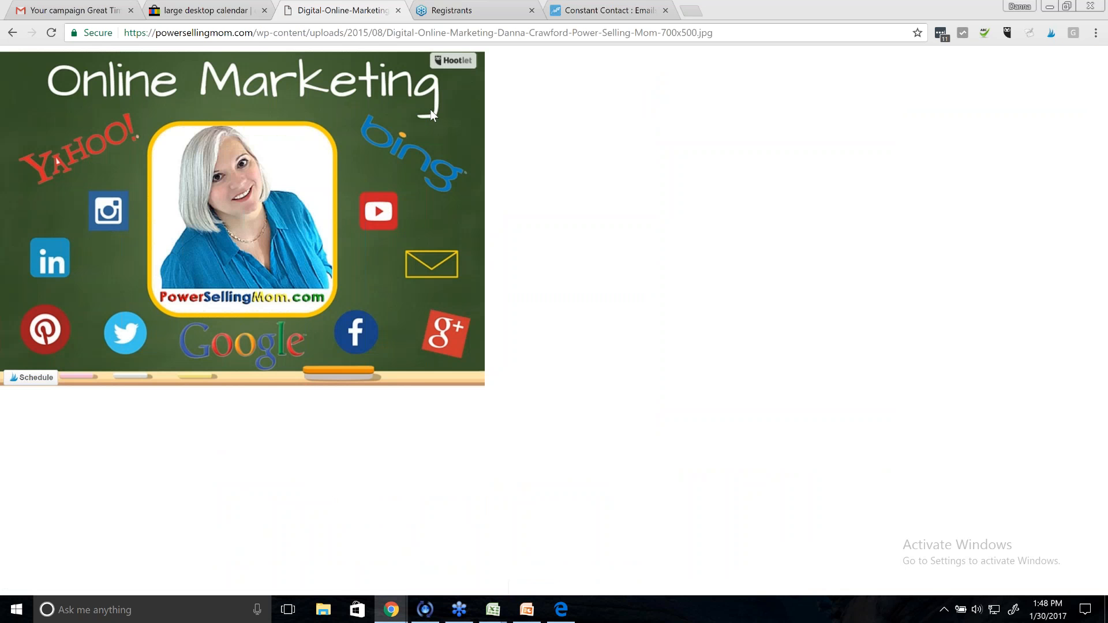
left_click(481, 33)
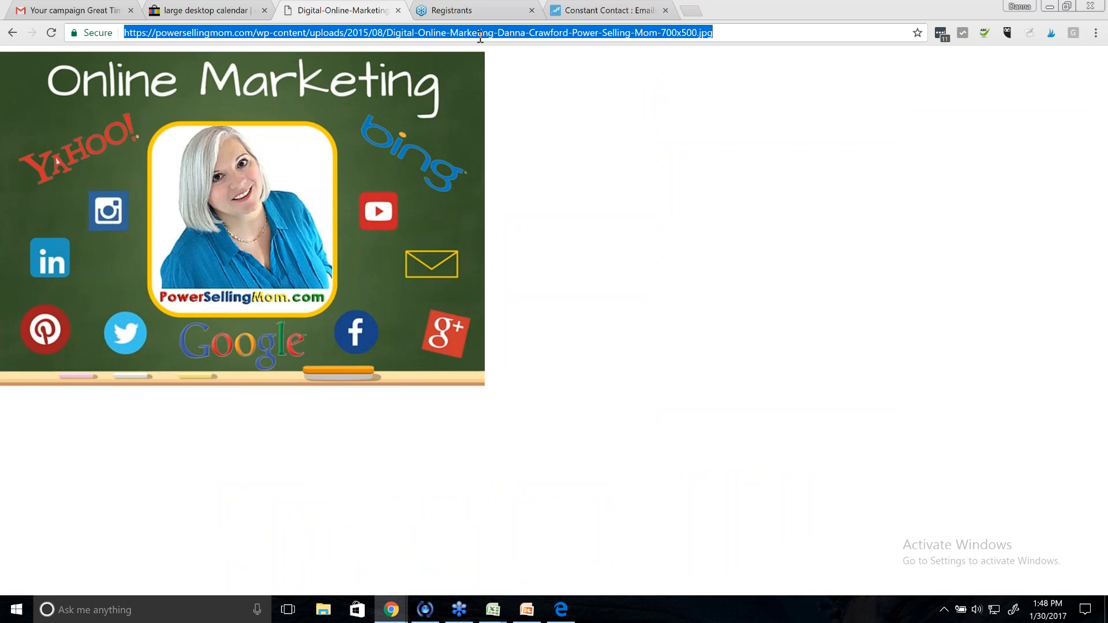
right_click(480, 35)
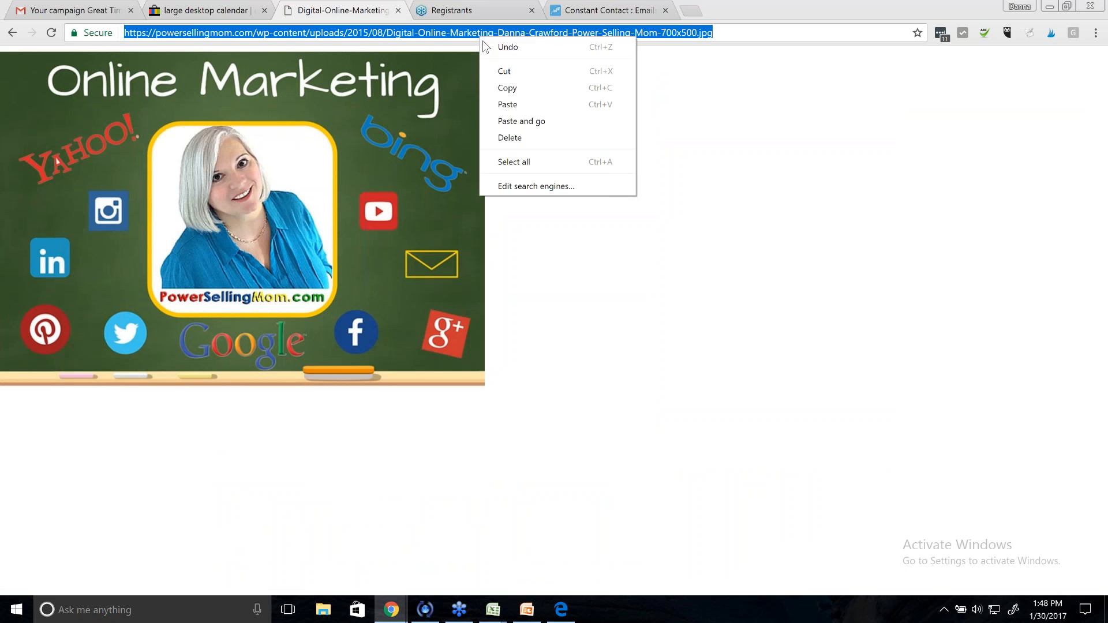
left_click(526, 90)
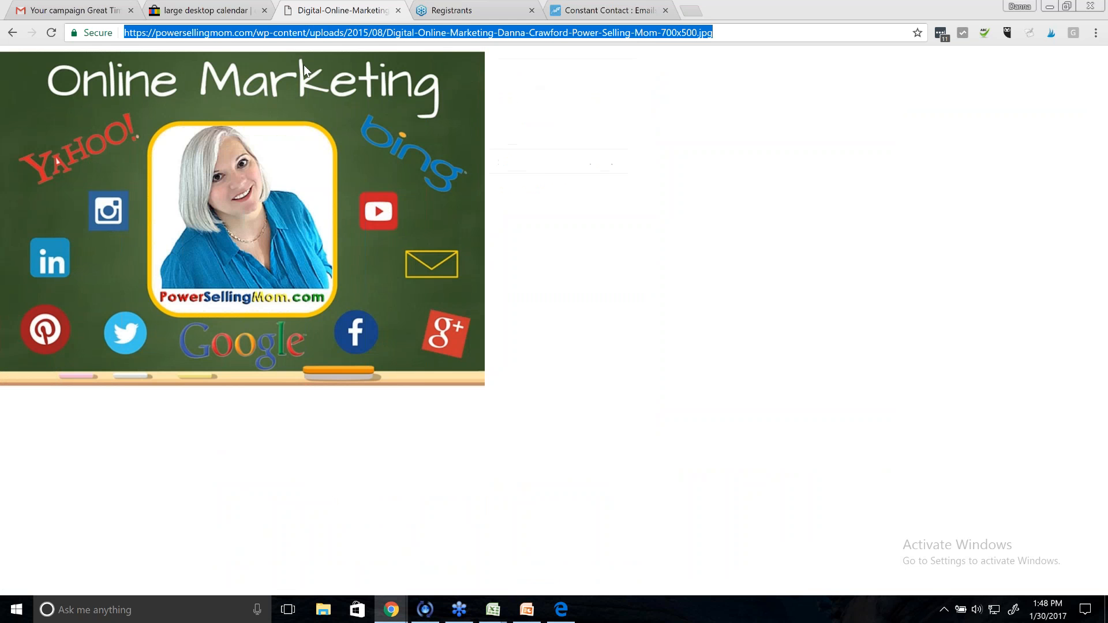
left_click(12, 34)
left_click(583, 10)
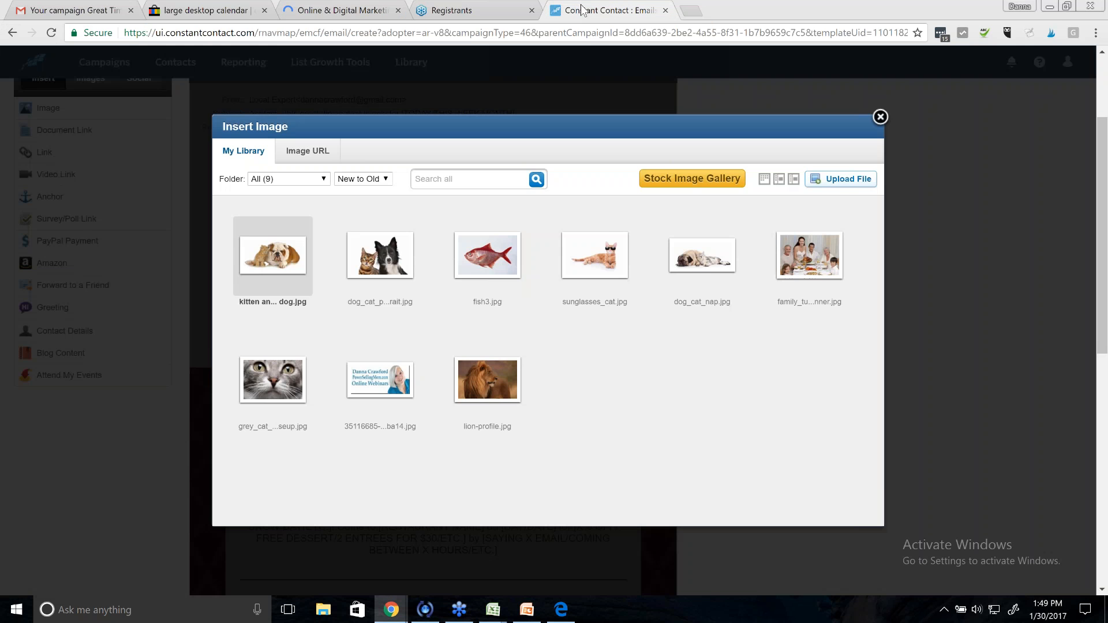
- Load the Online Marketing image from its copied URL and shrink it to about 433 x 309
left_click(317, 160)
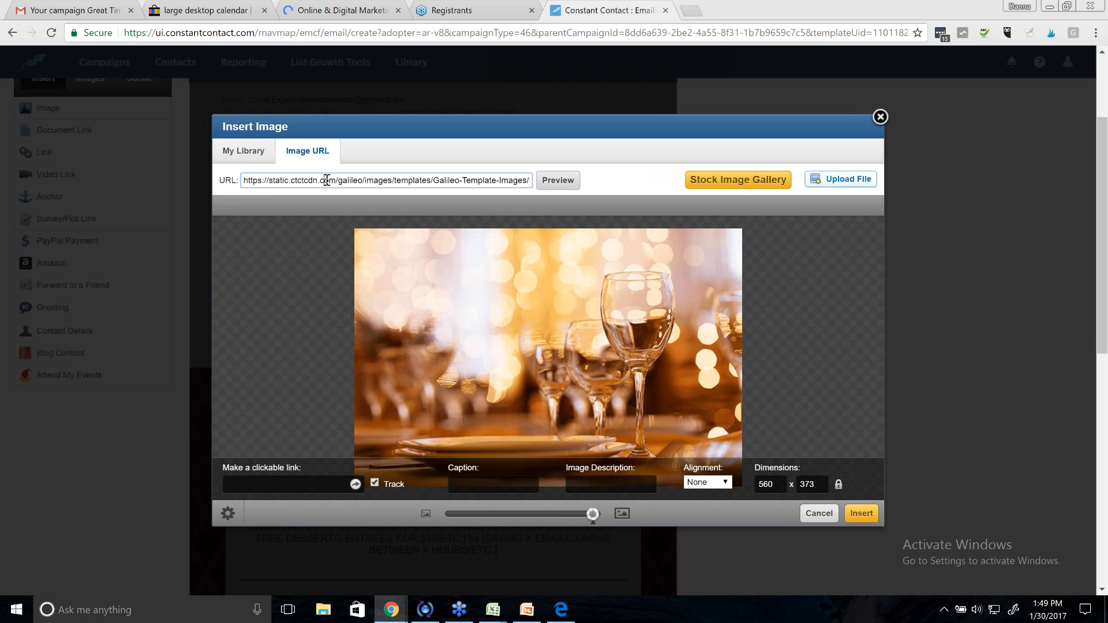
left_click_drag(244, 180, 531, 181)
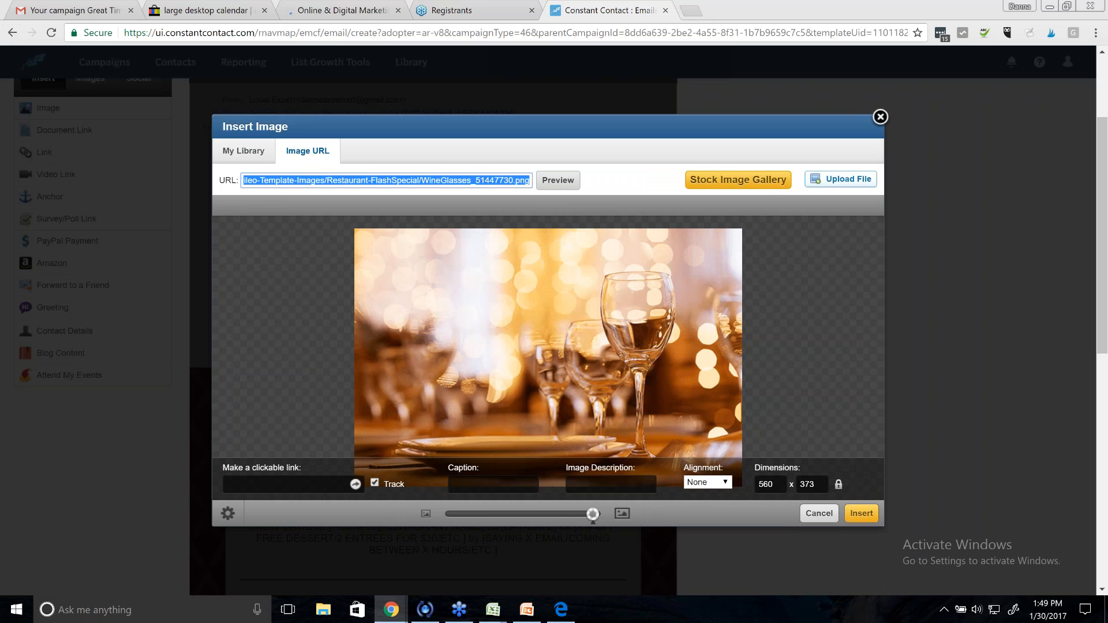
key("BackSpace")
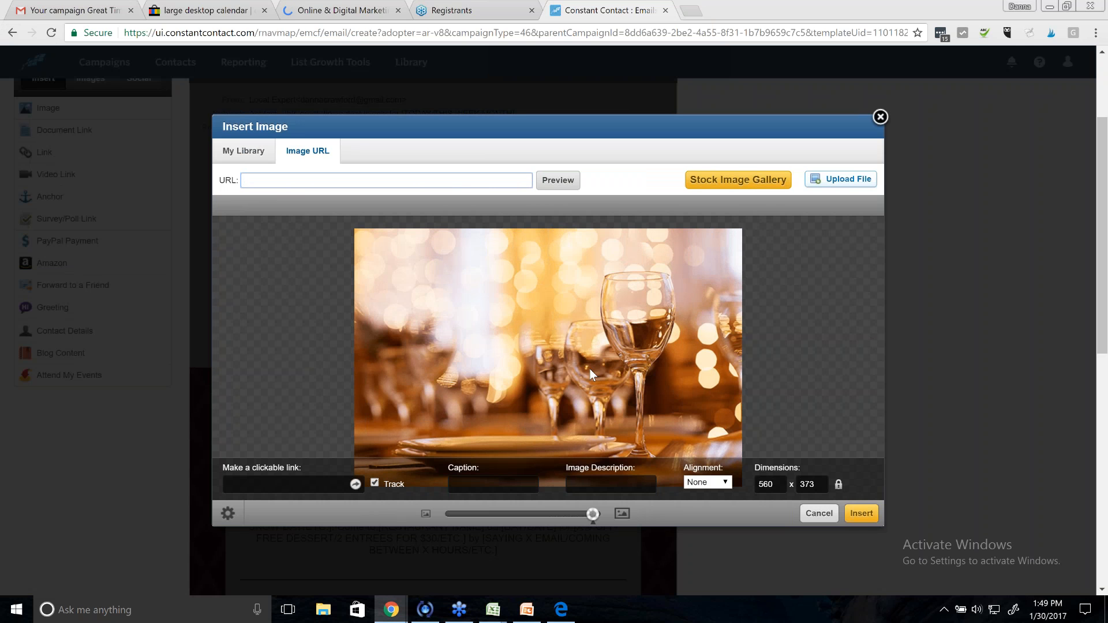
right_click(307, 181)
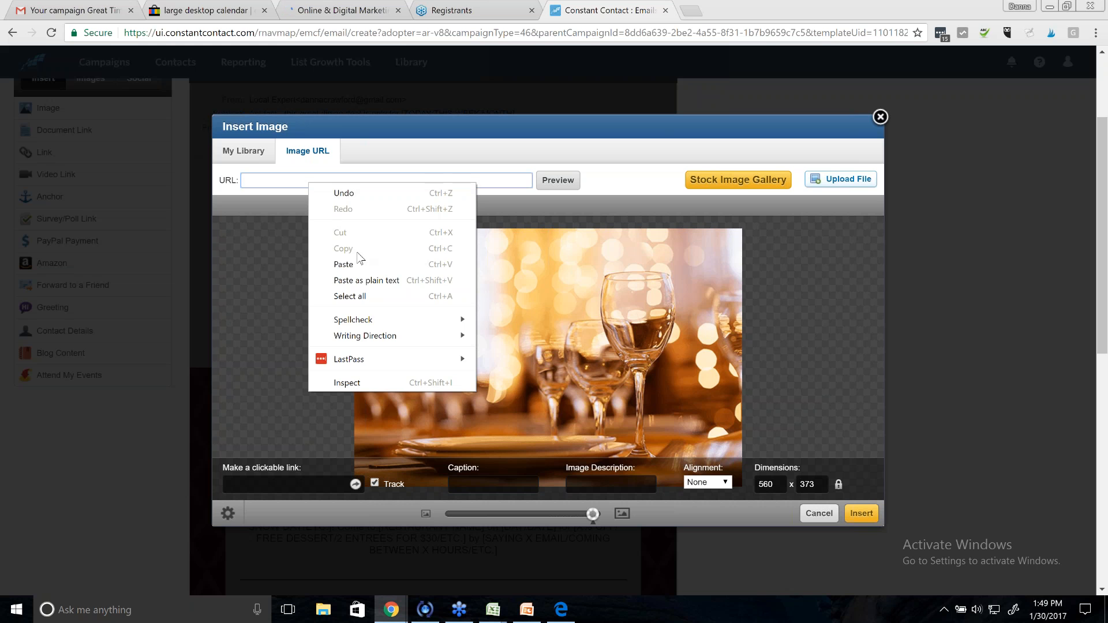
left_click(361, 263)
left_click(557, 180)
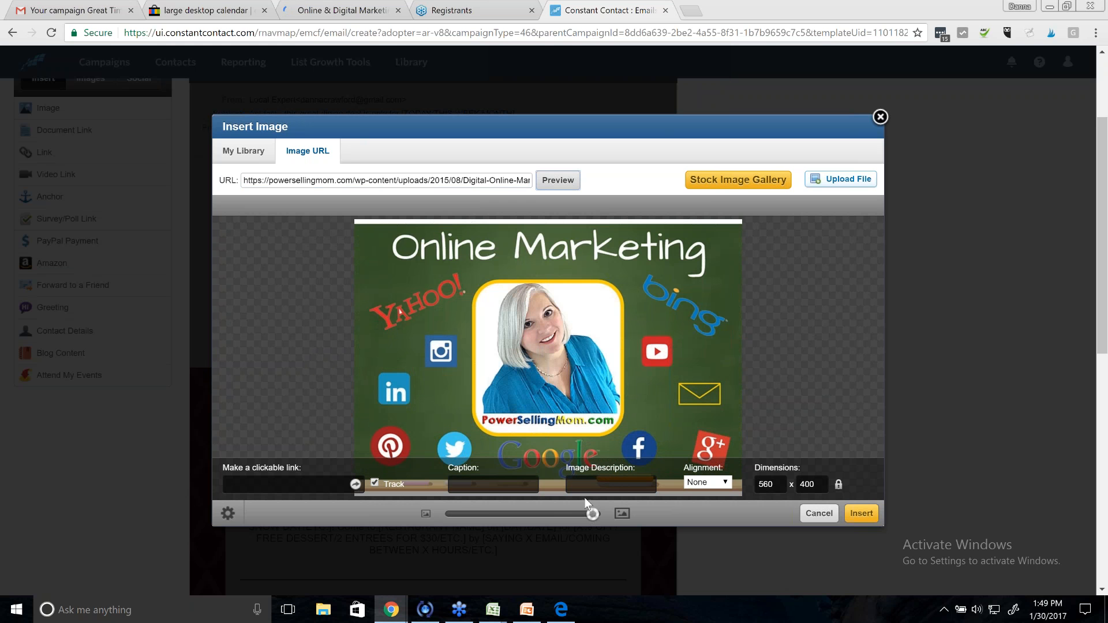
left_click_drag(592, 514, 555, 525)
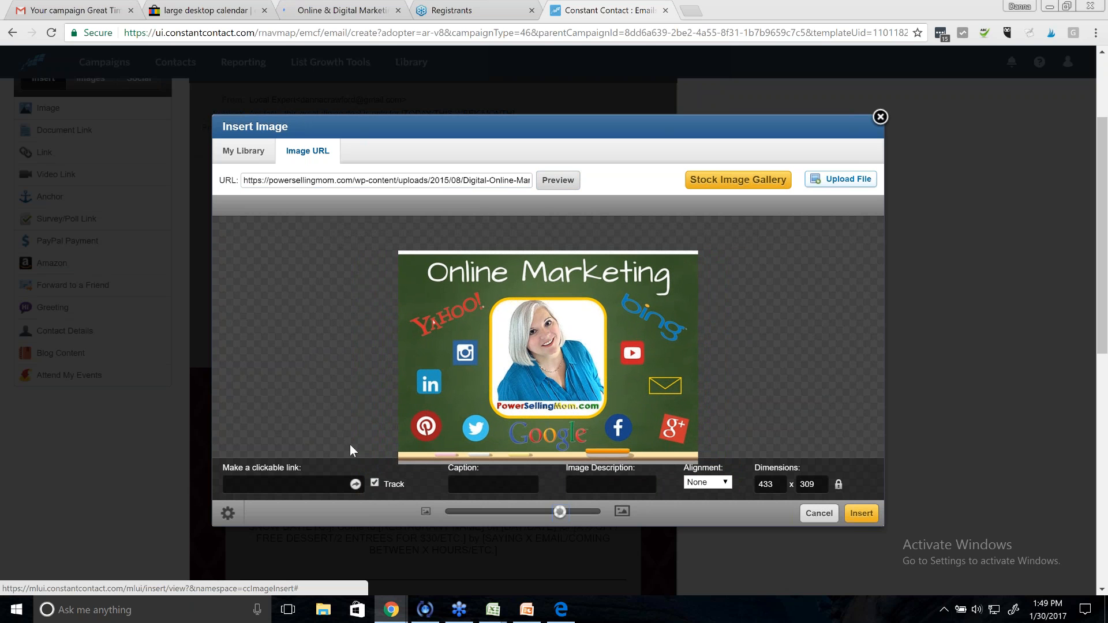
left_click(309, 486)
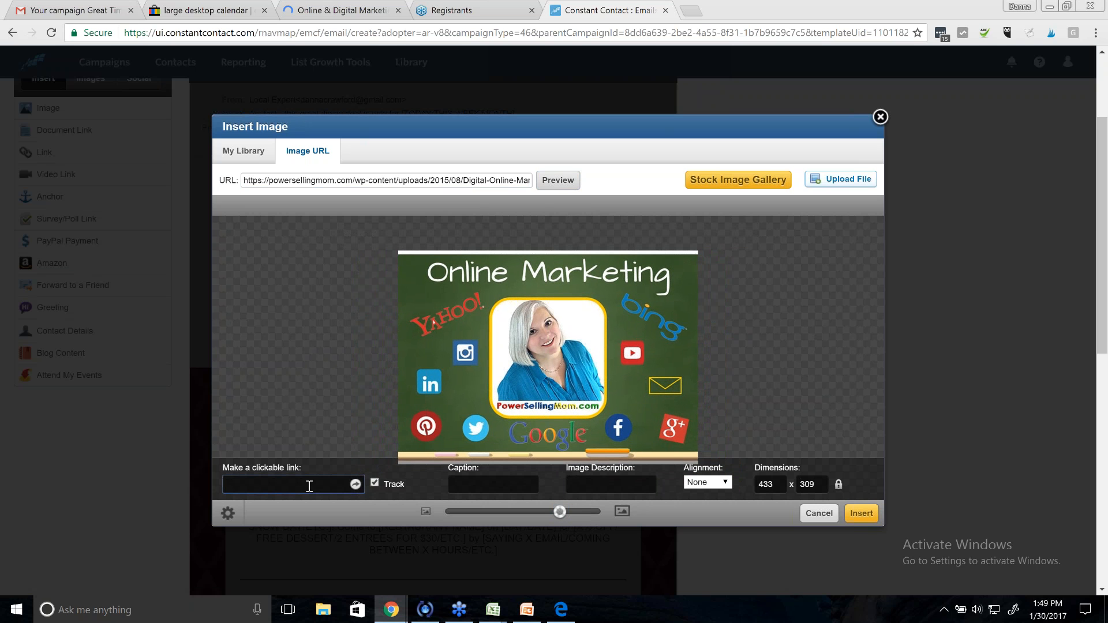
type("https://powersellingmom.com")
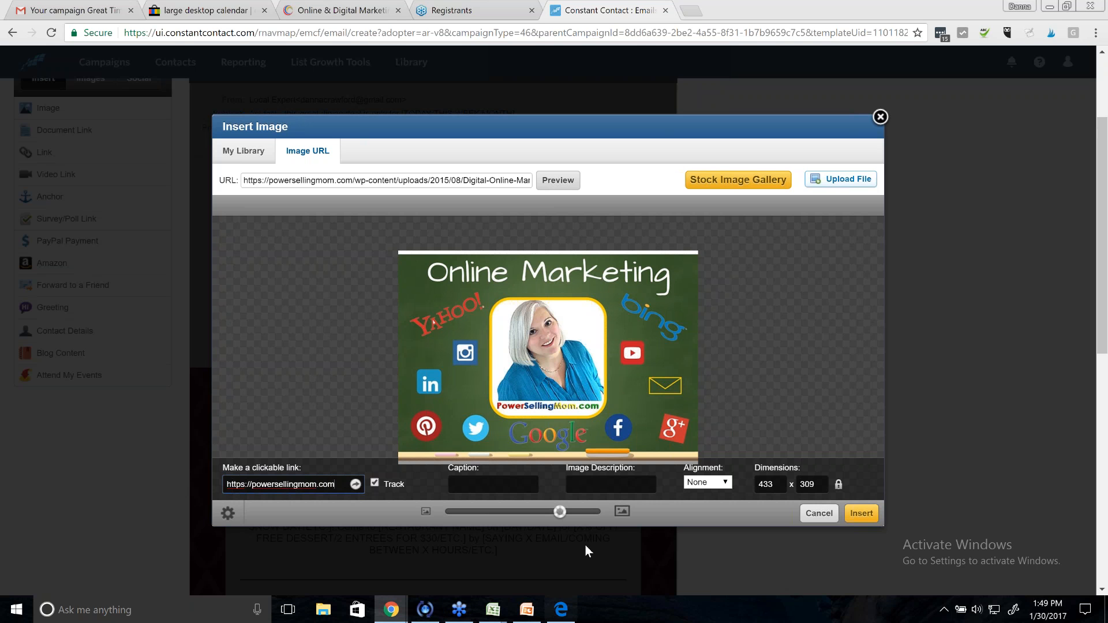
left_click(593, 487)
type("PSM website")
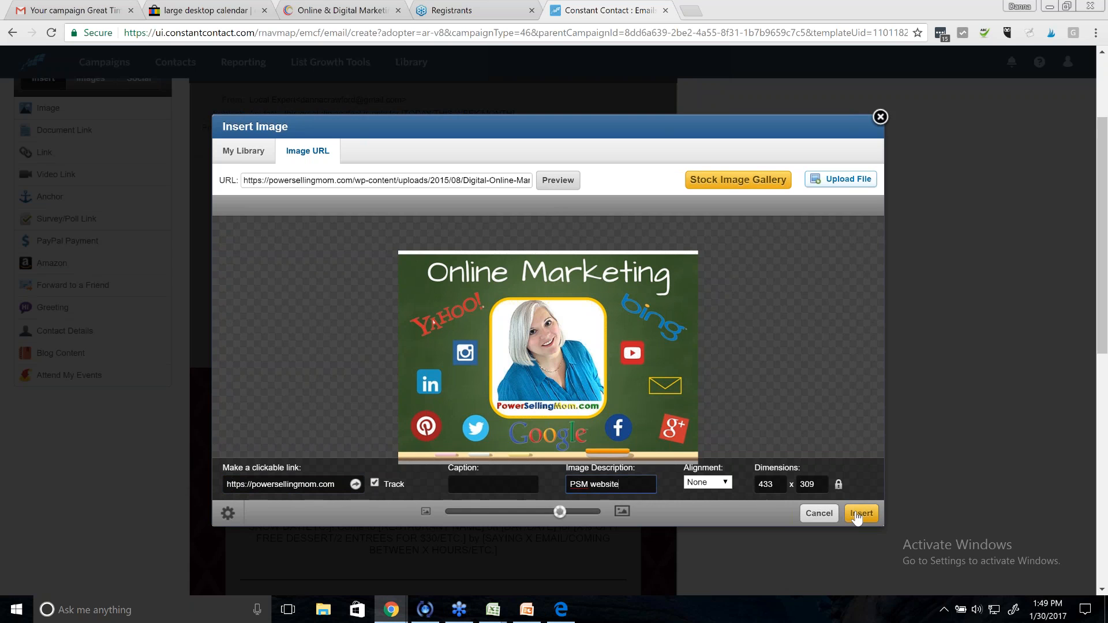
left_click(860, 513)
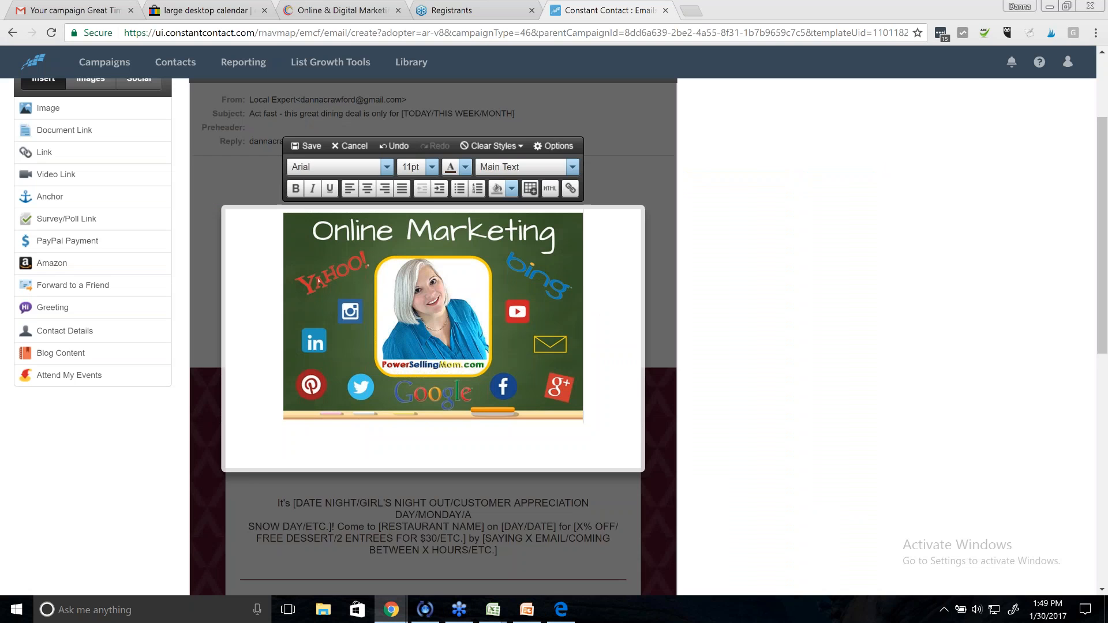
left_click(307, 146)
- Change the email's Outer Background Color from dark maroon to blue
scroll(961, 574, "down", 2)
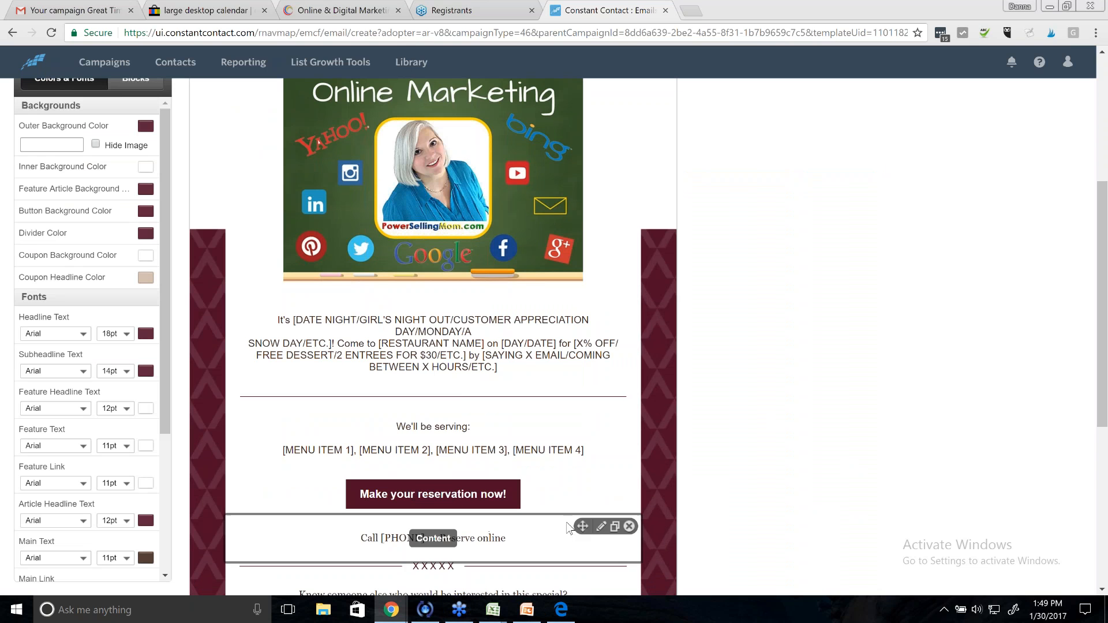
scroll(568, 528, "down", 2)
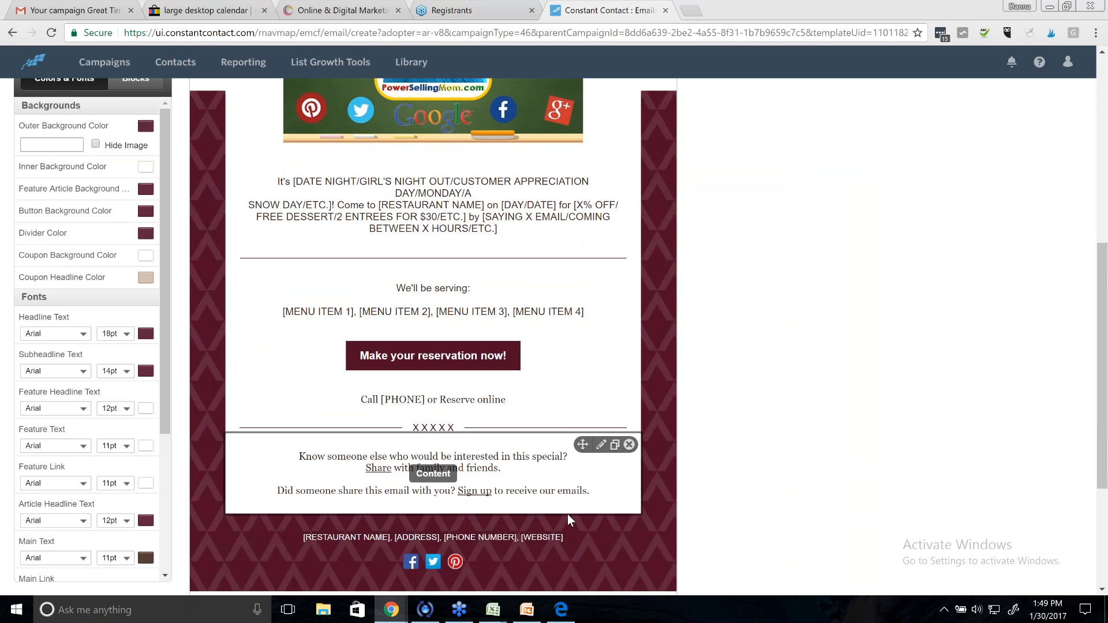
scroll(566, 514, "up", 3)
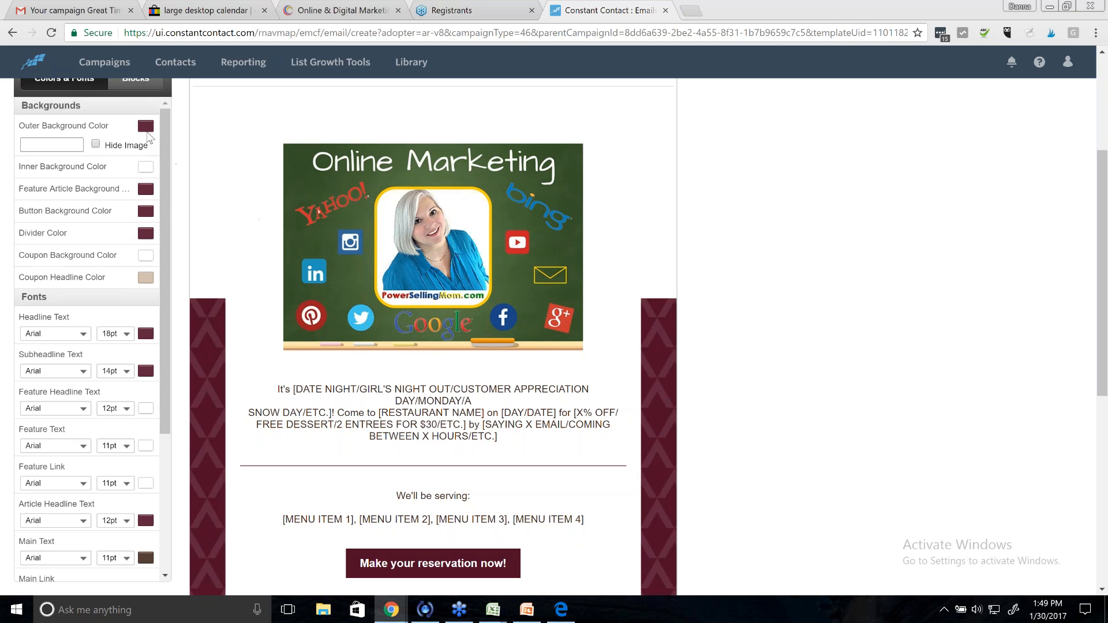
left_click(146, 126)
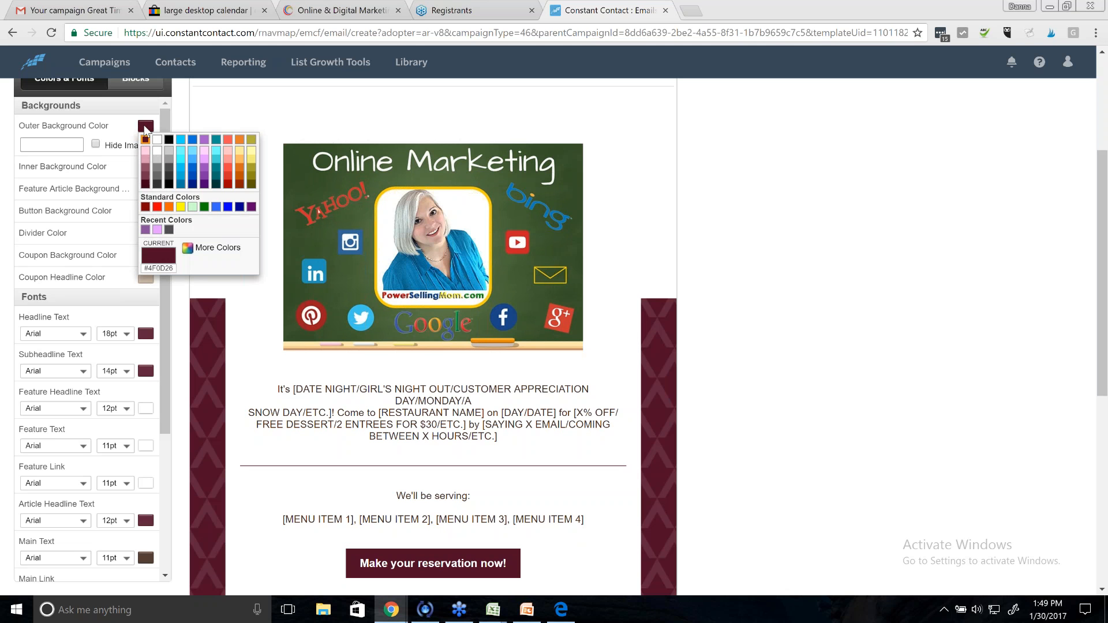
left_click(193, 183)
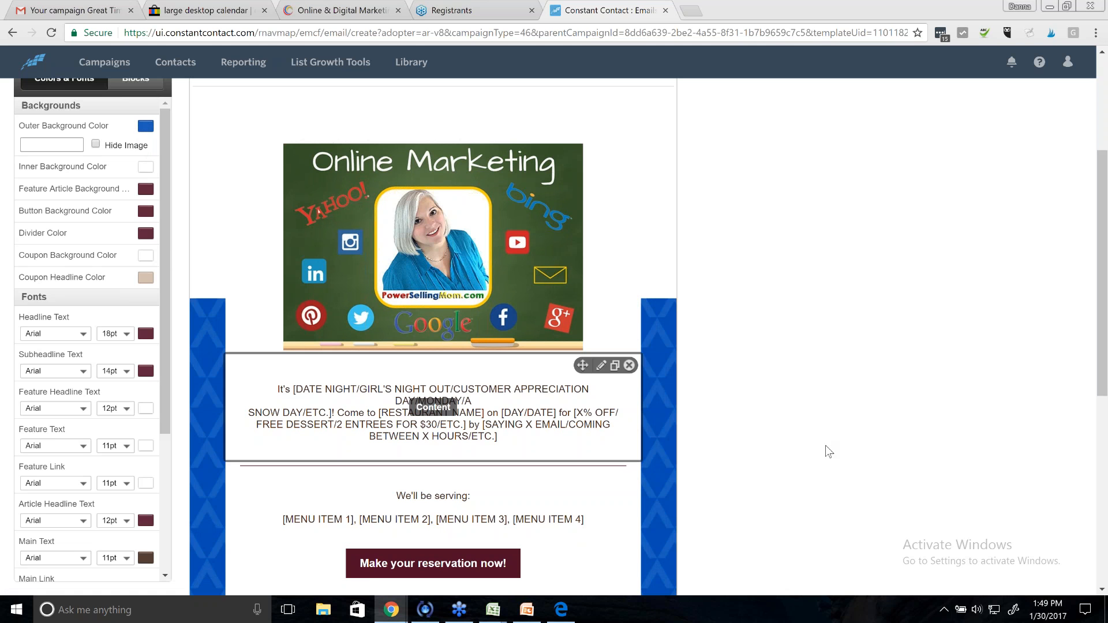
scroll(828, 451, "down", 3)
scroll(829, 452, "up", 6)
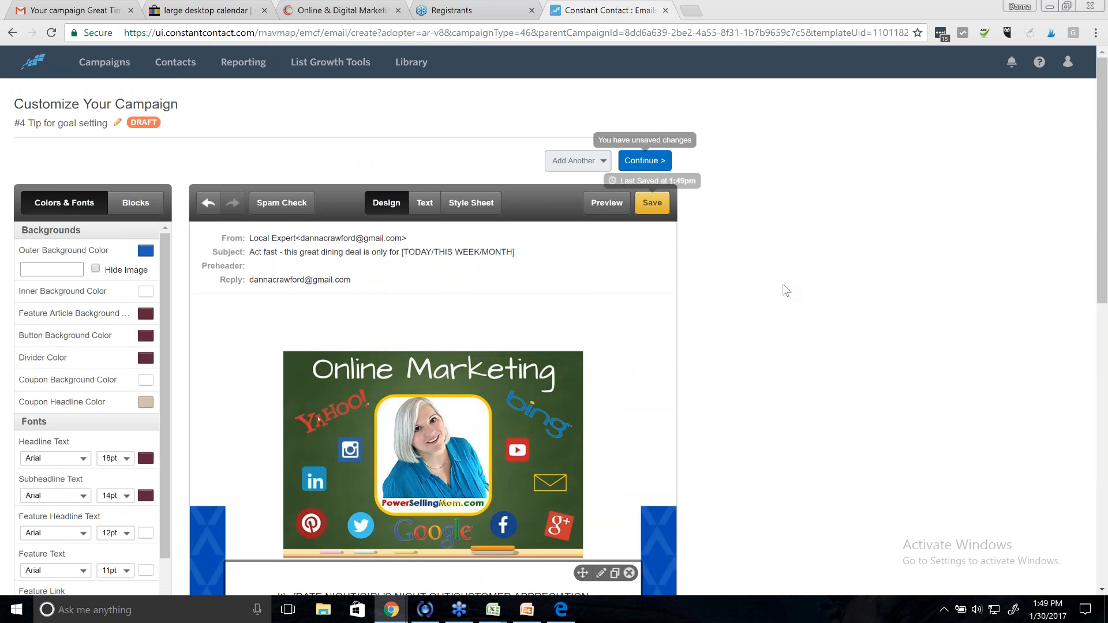
- Schedule #4 Tip for goal setting to send 2 weeks after #3 Facebook
left_click(642, 163)
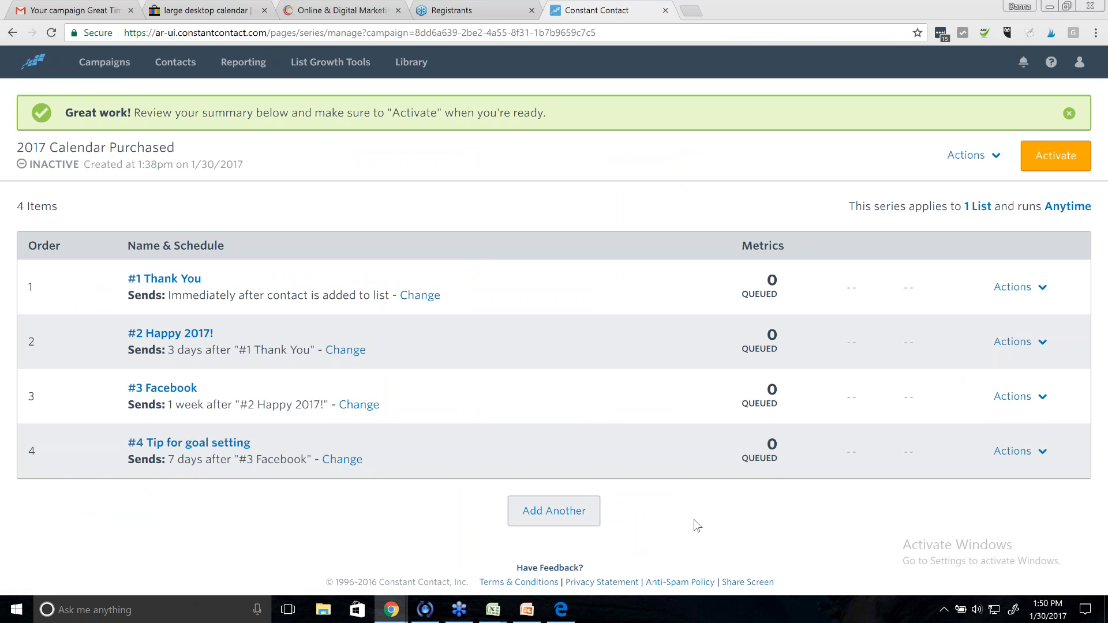
left_click(343, 460)
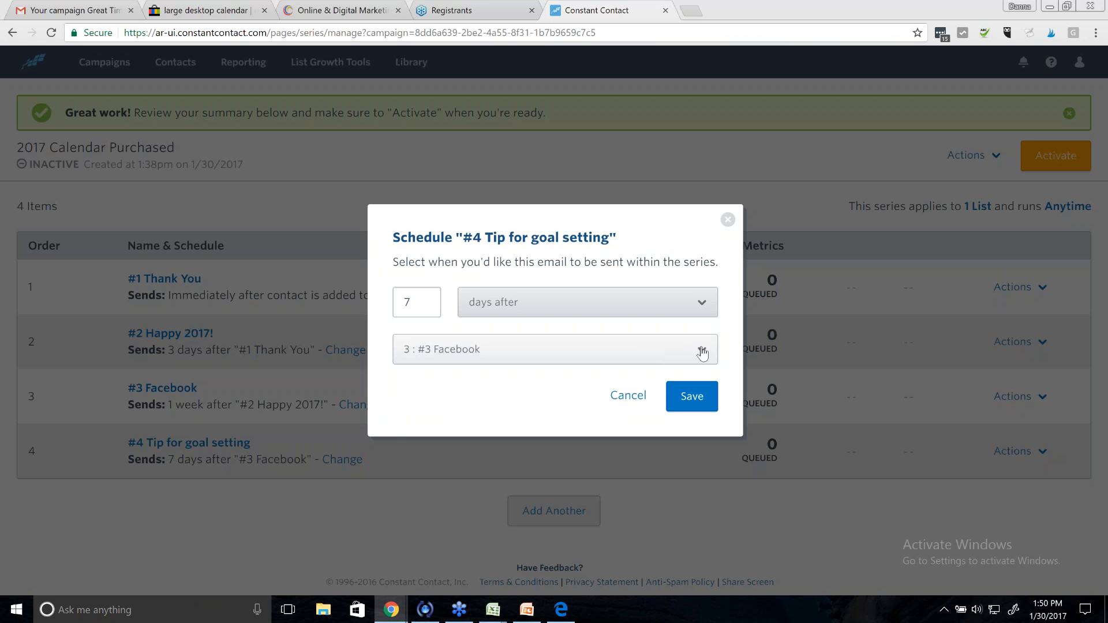
left_click(702, 312)
left_click(643, 448)
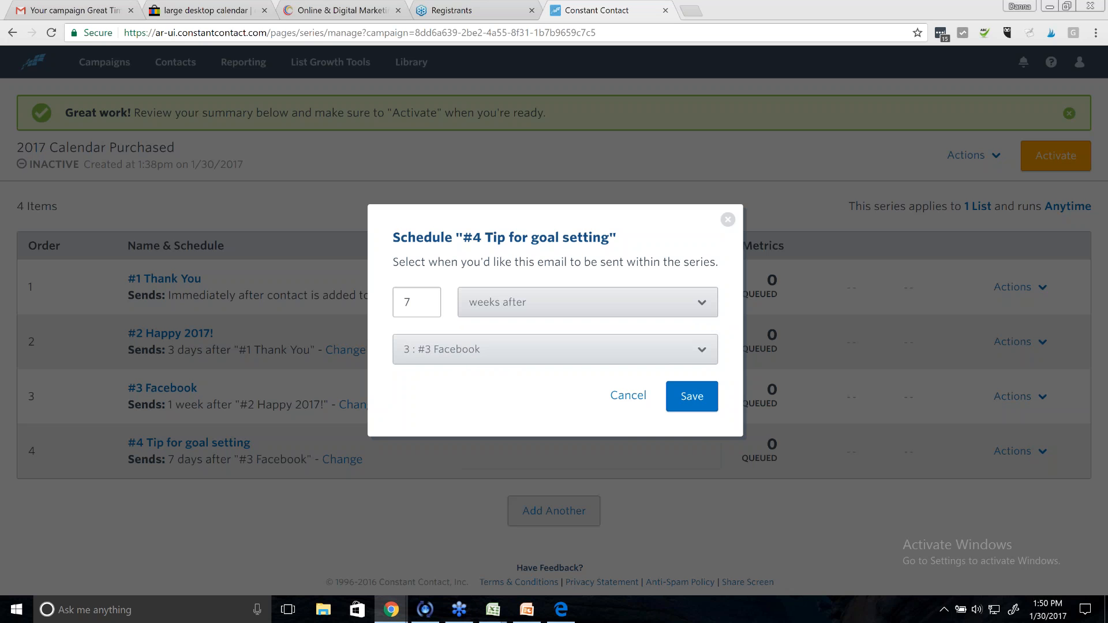
left_click_drag(426, 306, 394, 316)
type("2")
left_click(682, 409)
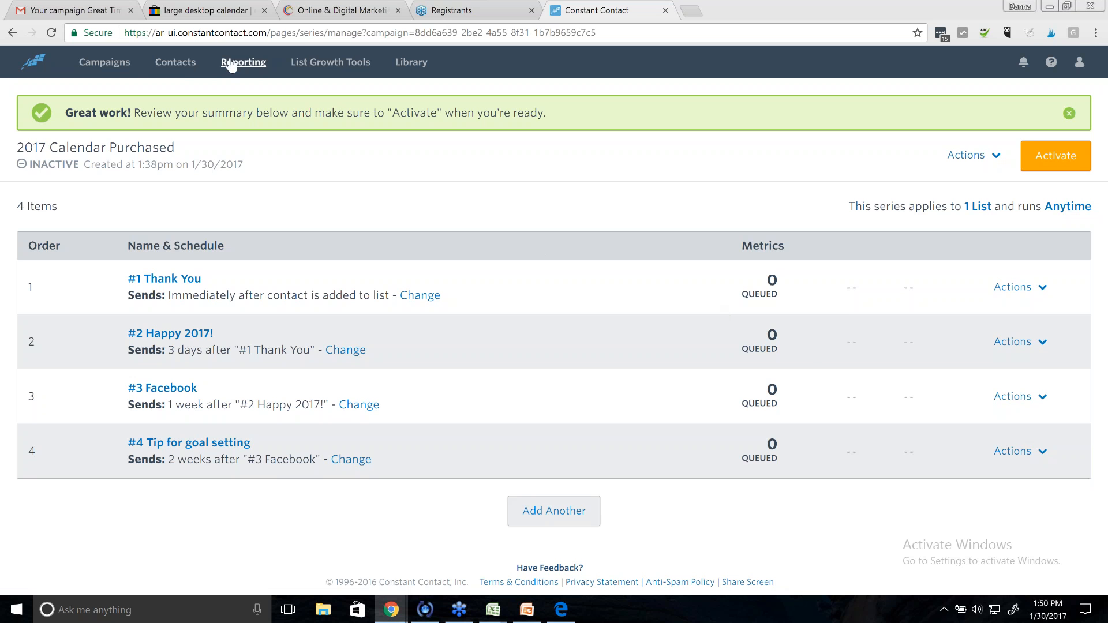
- Add both active contacts to the Calendar Purchase 2017 list
left_click(175, 62)
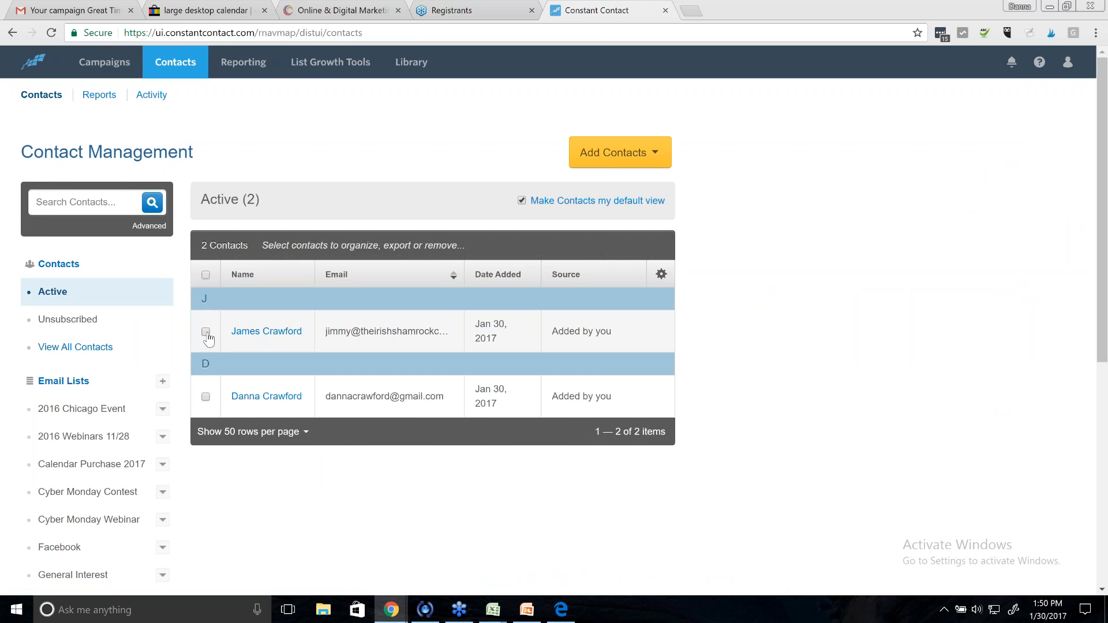
left_click(205, 332)
left_click(205, 397)
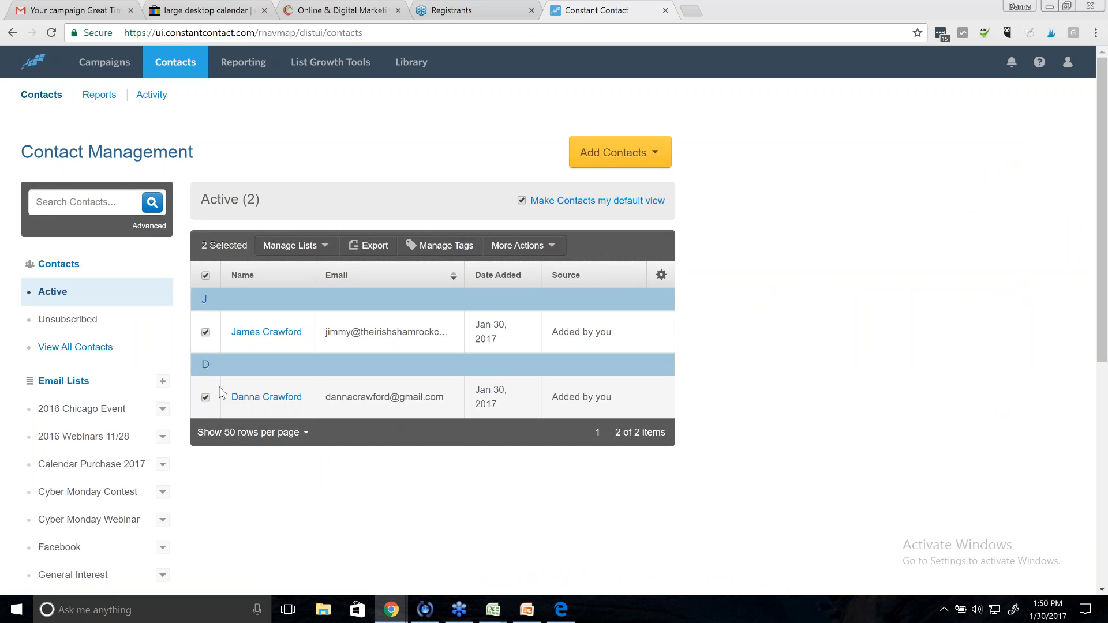
left_click(323, 254)
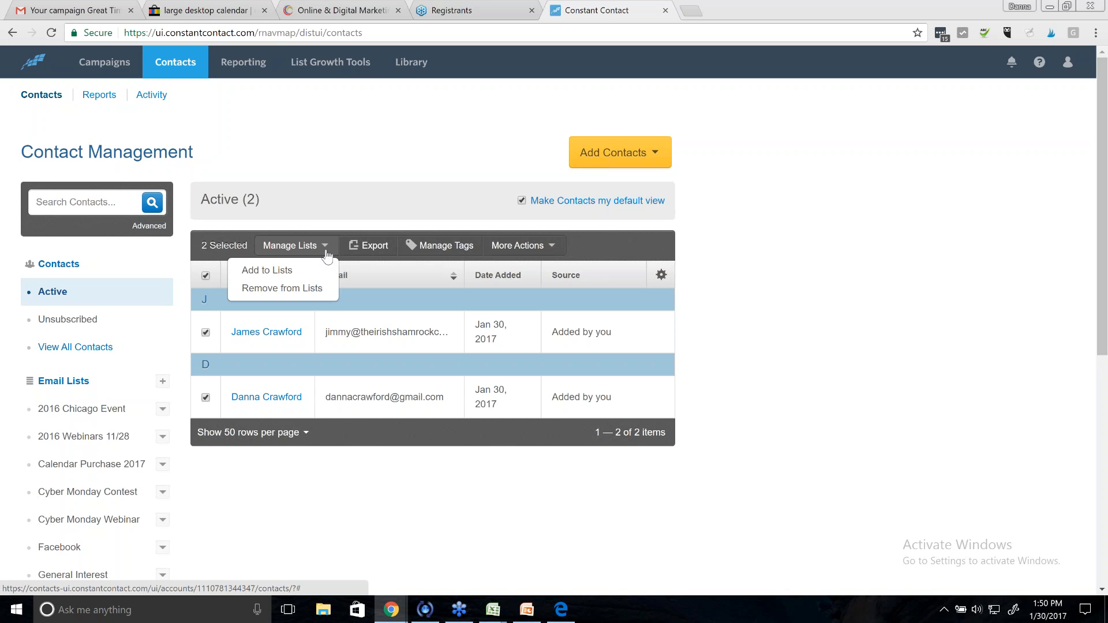
left_click(265, 277)
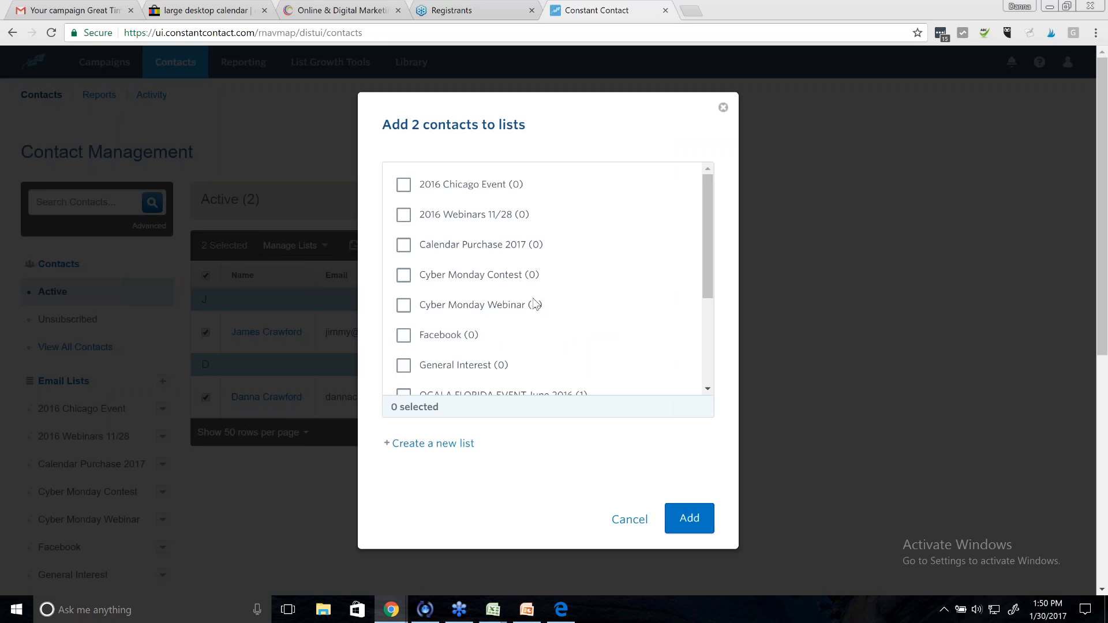
left_click(402, 250)
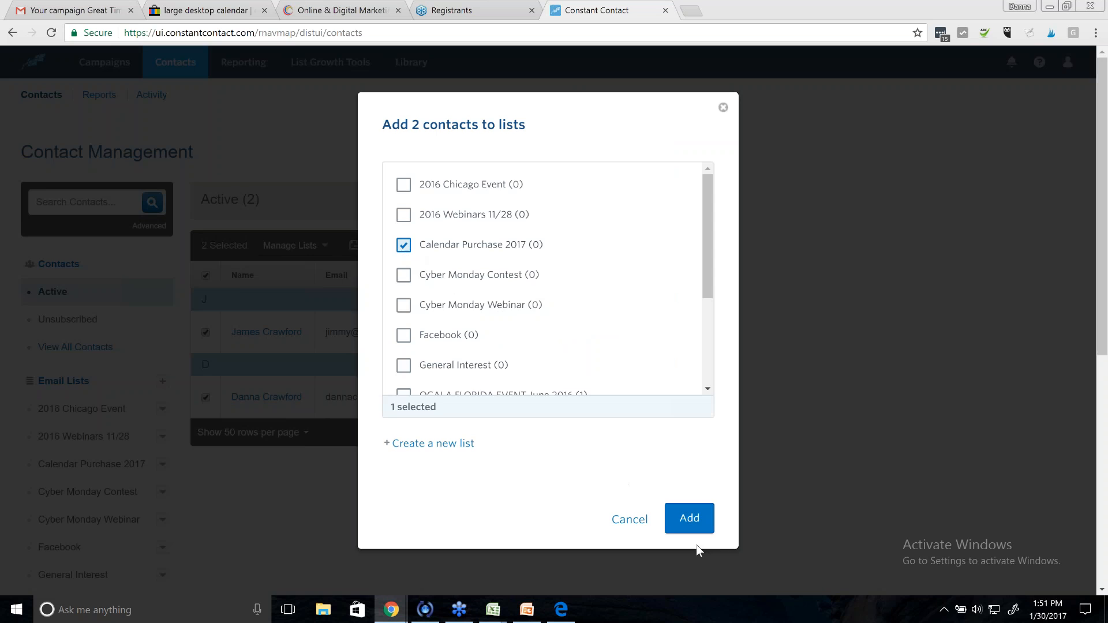
left_click(692, 523)
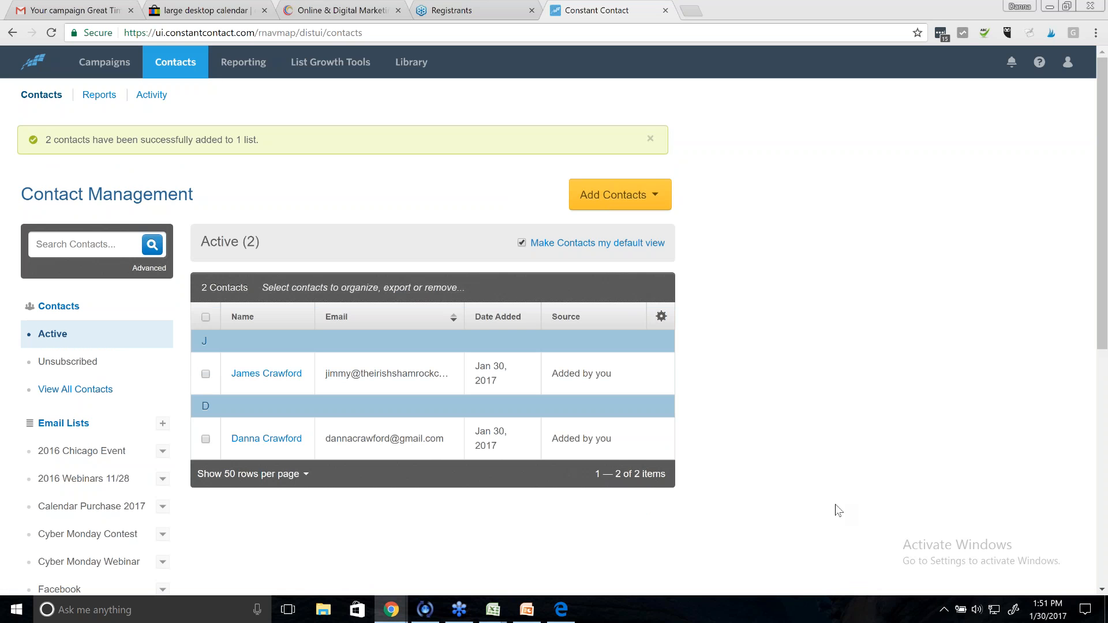
left_click(95, 65)
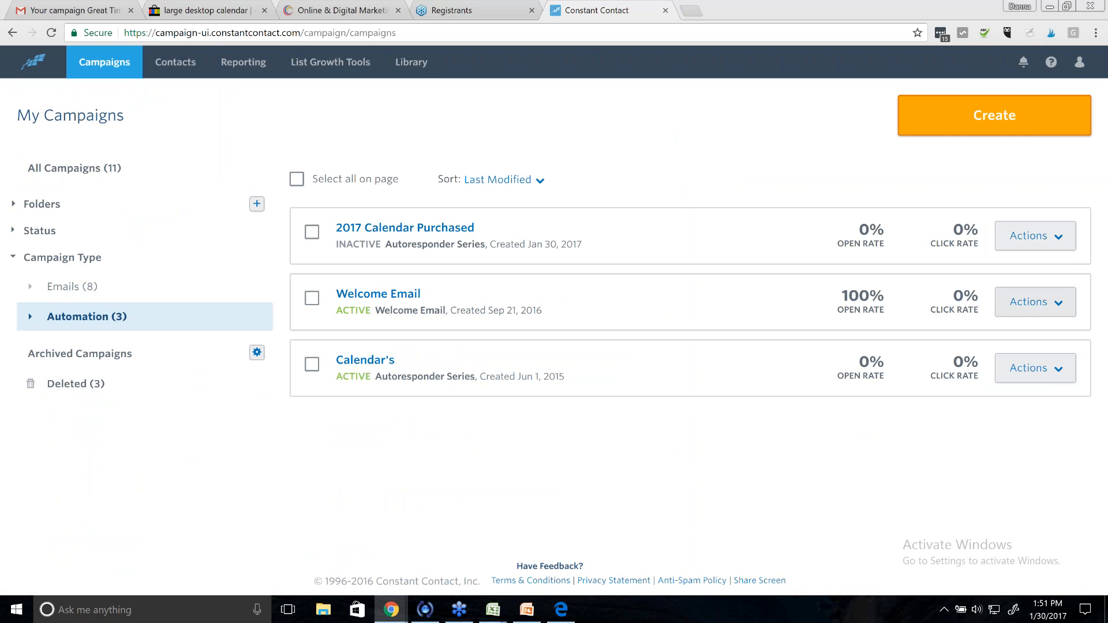
- Activate the 2017 Calendar Purchased series, including the list's 2 existing contacts
left_click(1034, 236)
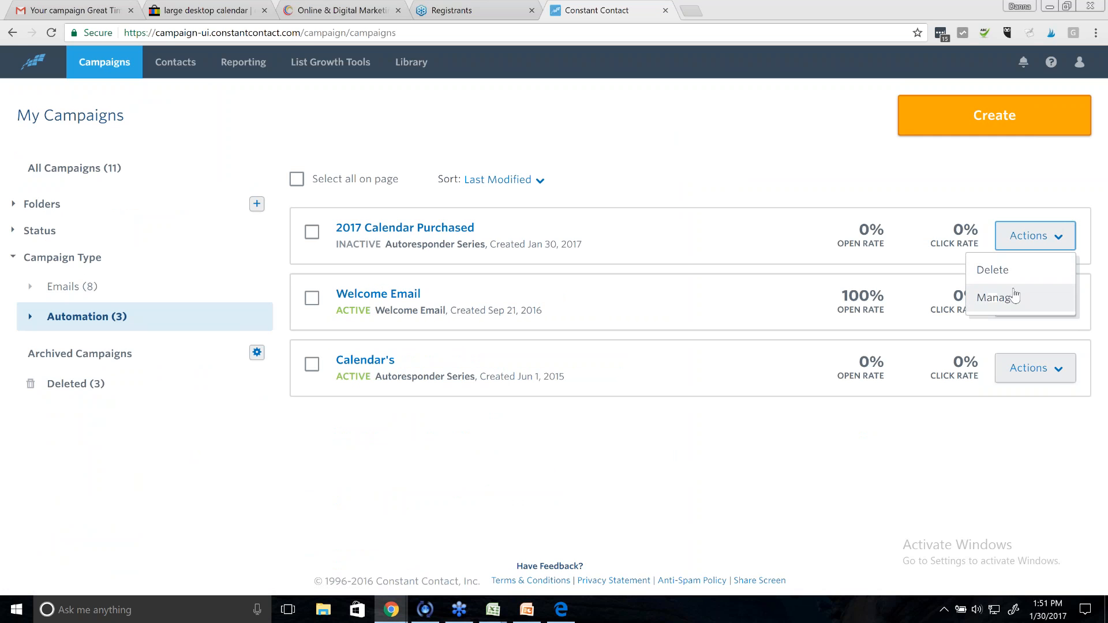
left_click(997, 297)
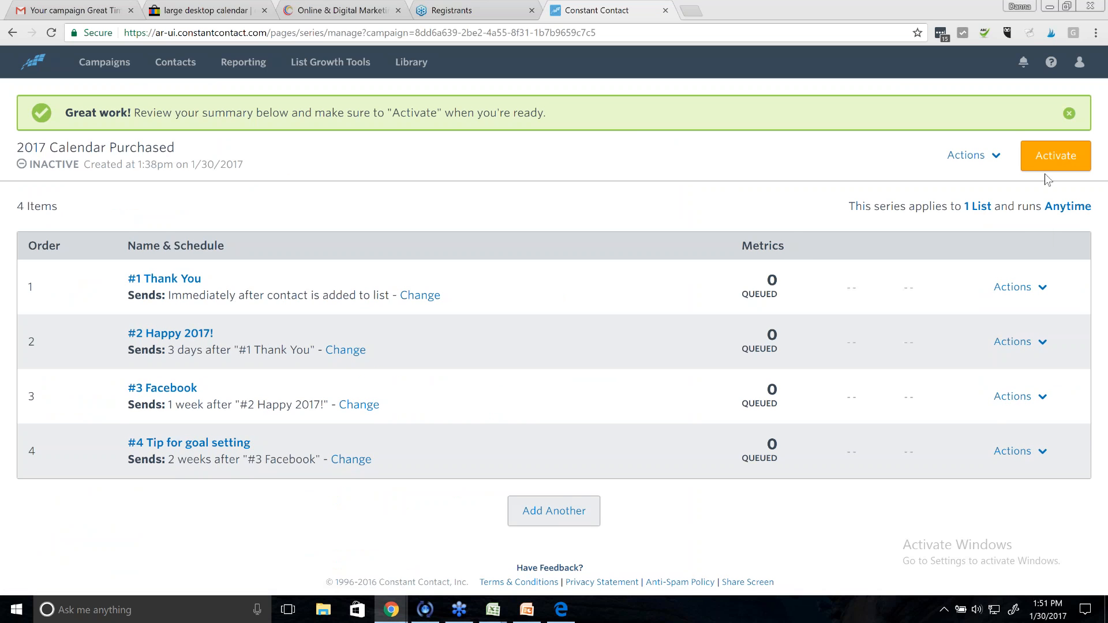
left_click(1038, 166)
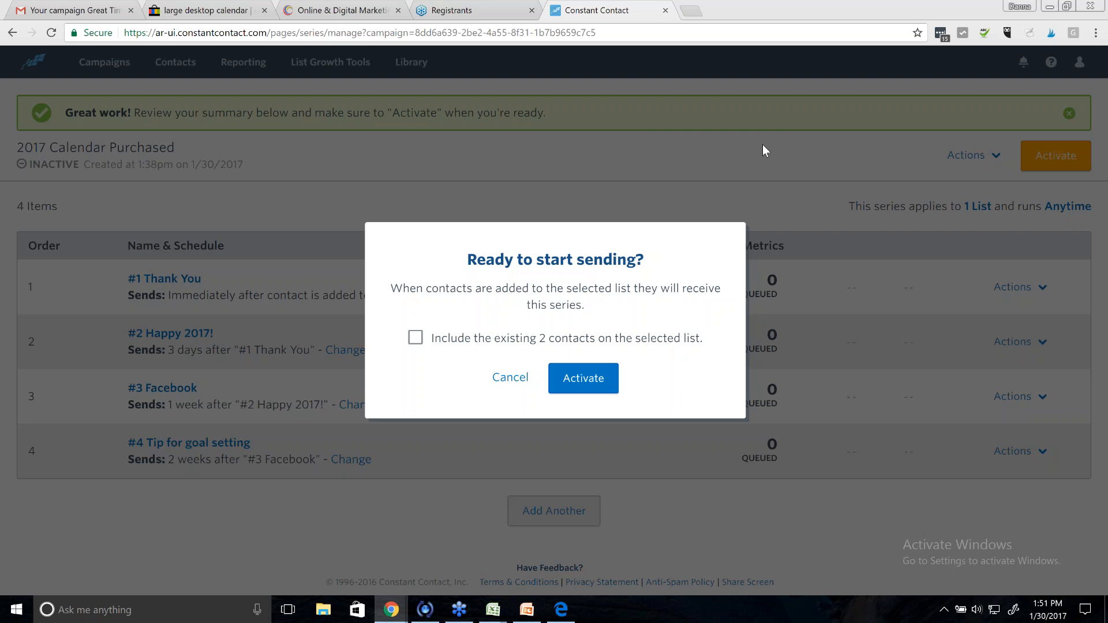
left_click(415, 338)
left_click(583, 378)
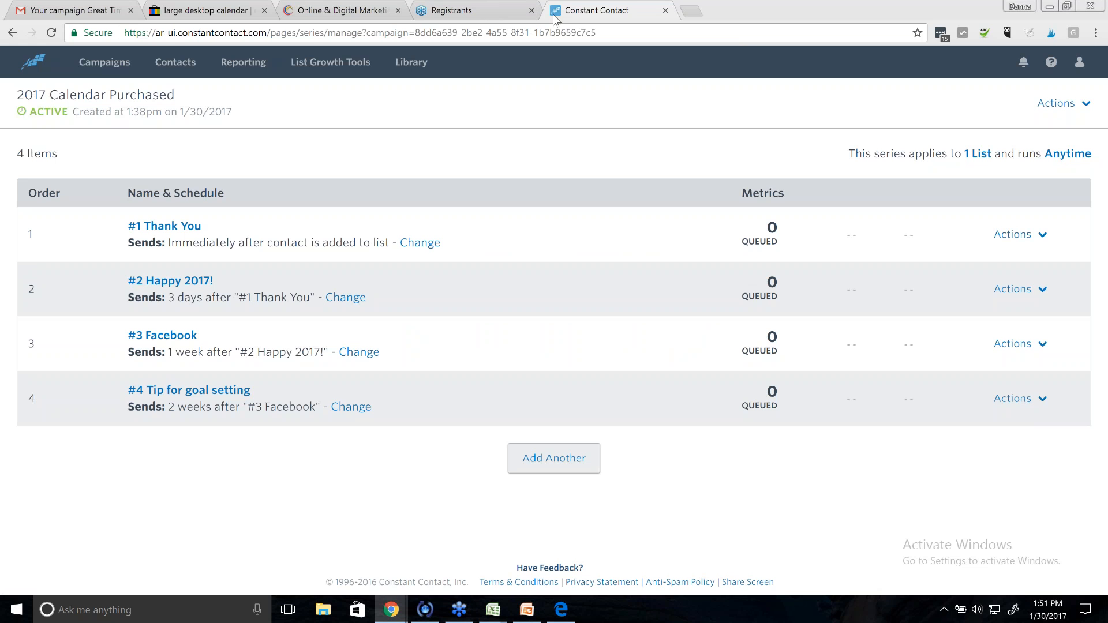
left_click(110, 73)
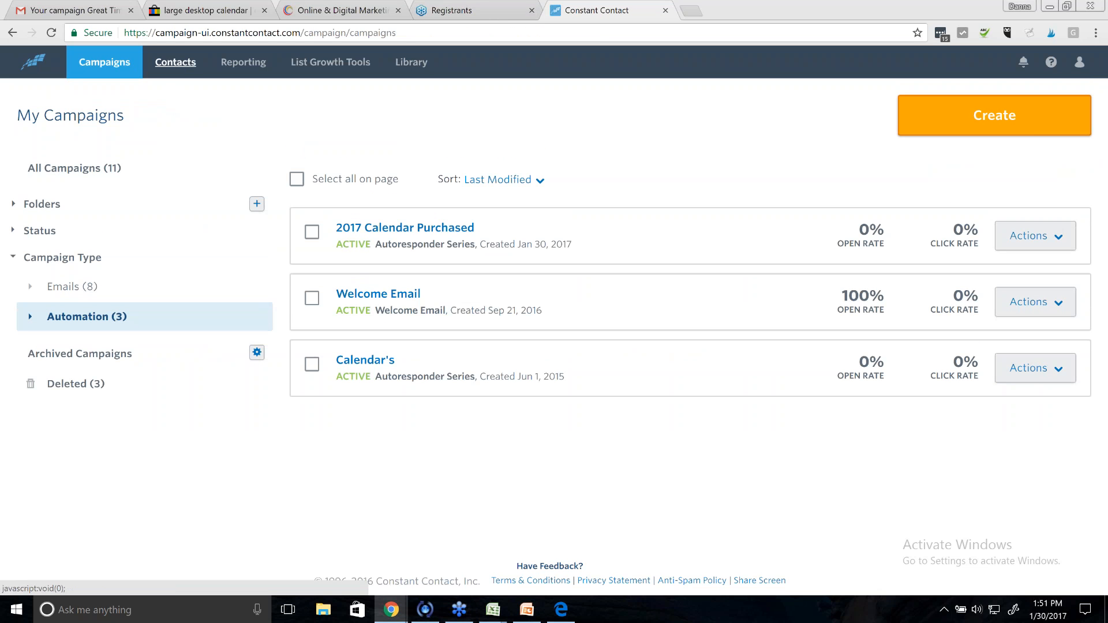
- Open the single-contact form and enter the first contact's first name and email address
left_click(179, 68)
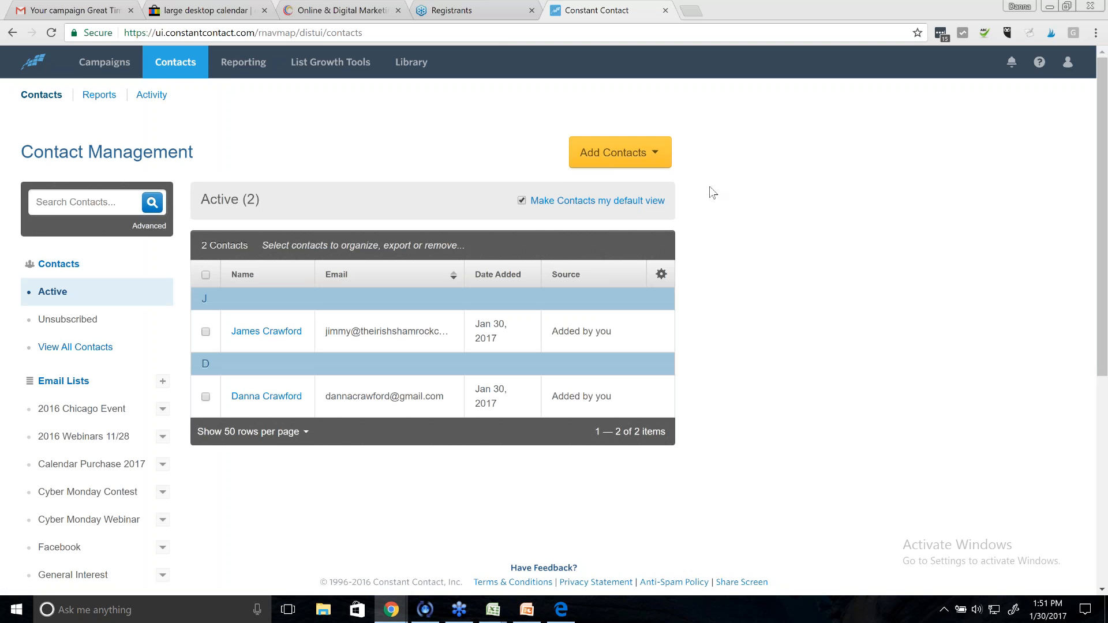
left_click(658, 161)
left_click(613, 183)
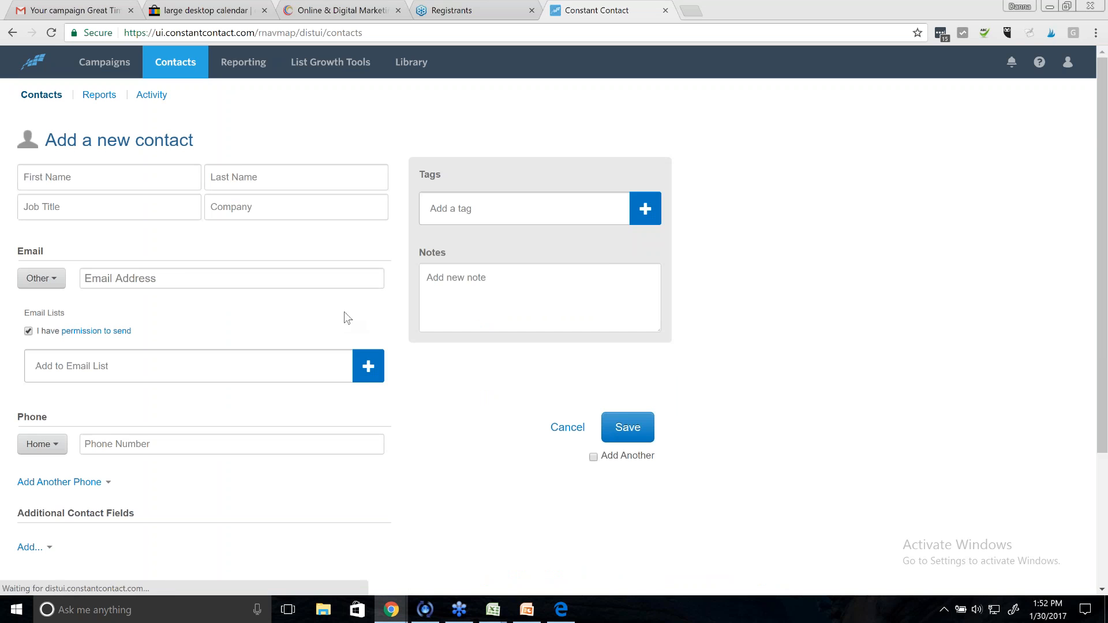
left_click(114, 179)
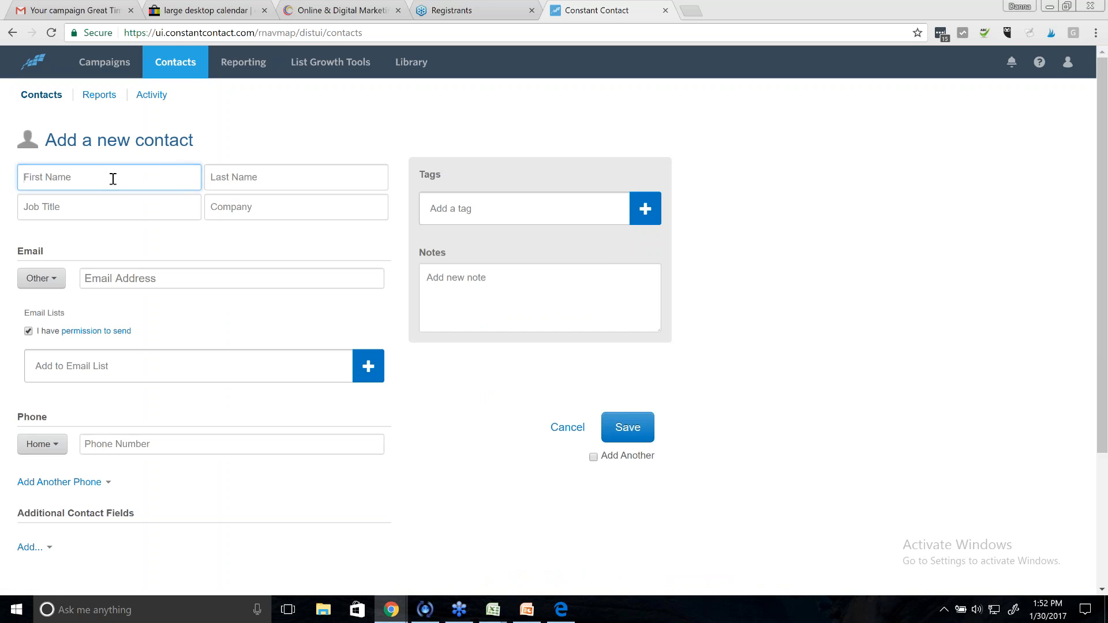
type("Diane")
left_click(163, 280)
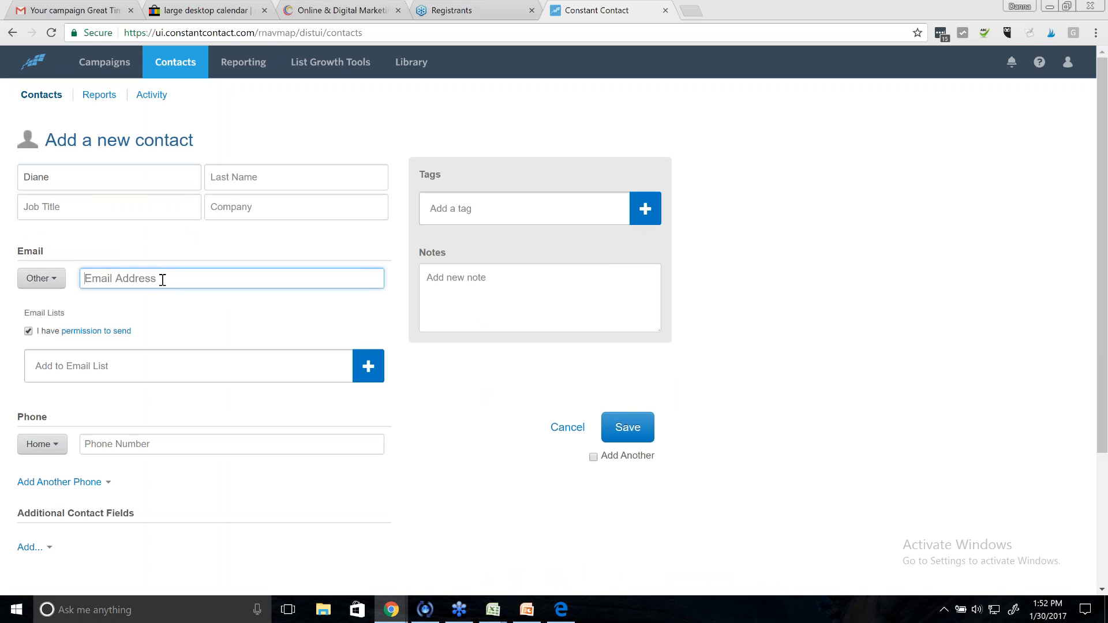
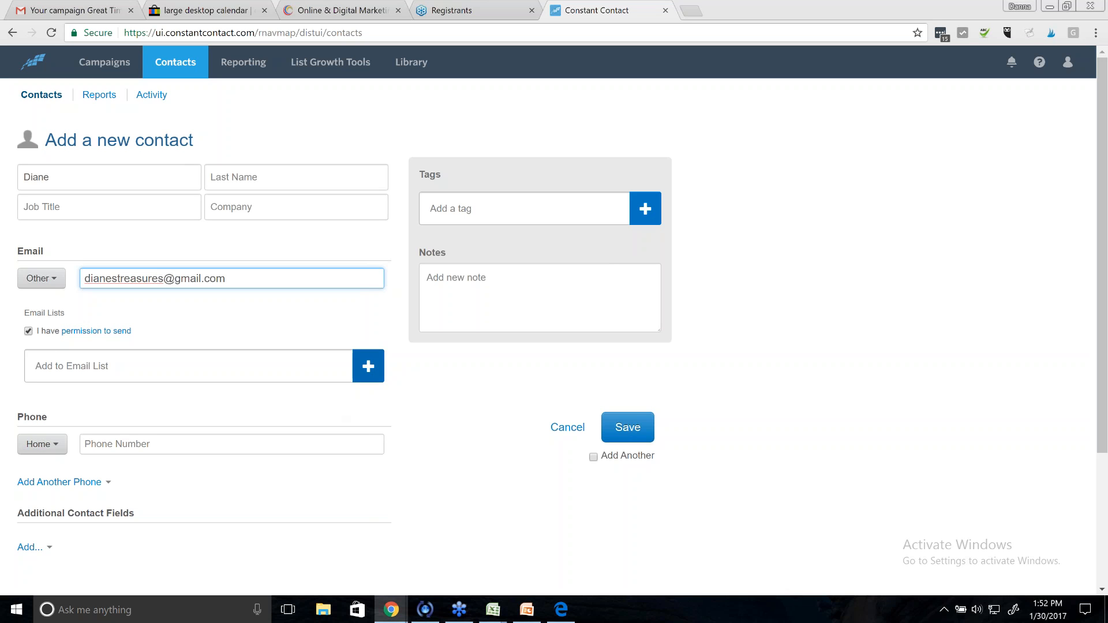
- Assign that contact to the Calendar Purchase 2017 list, tick Add Another, and save
left_click(367, 365)
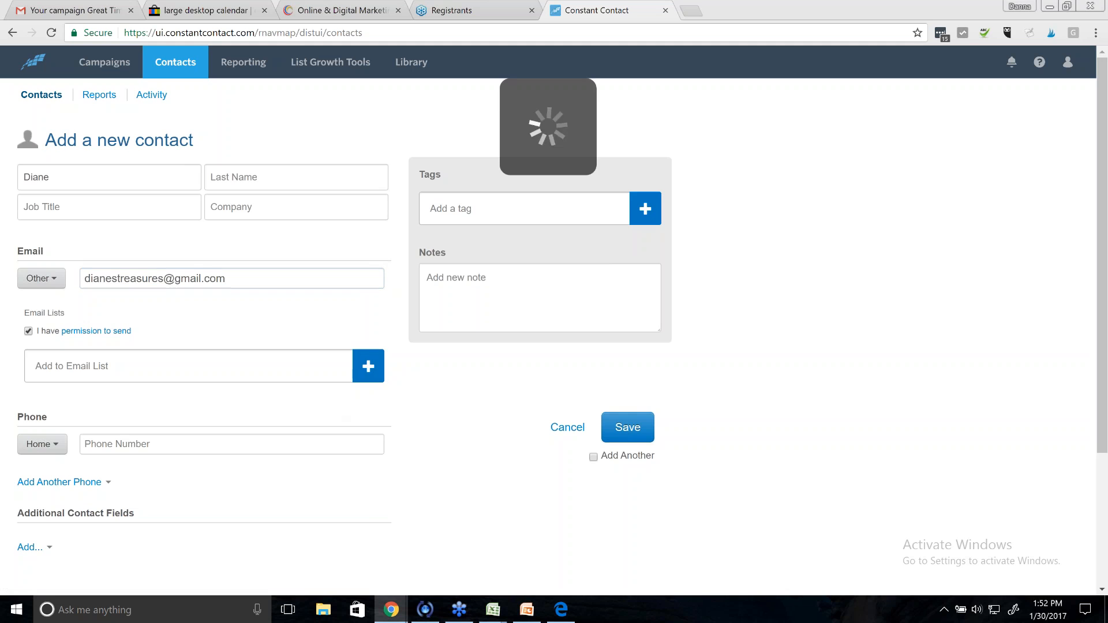
left_click(368, 366)
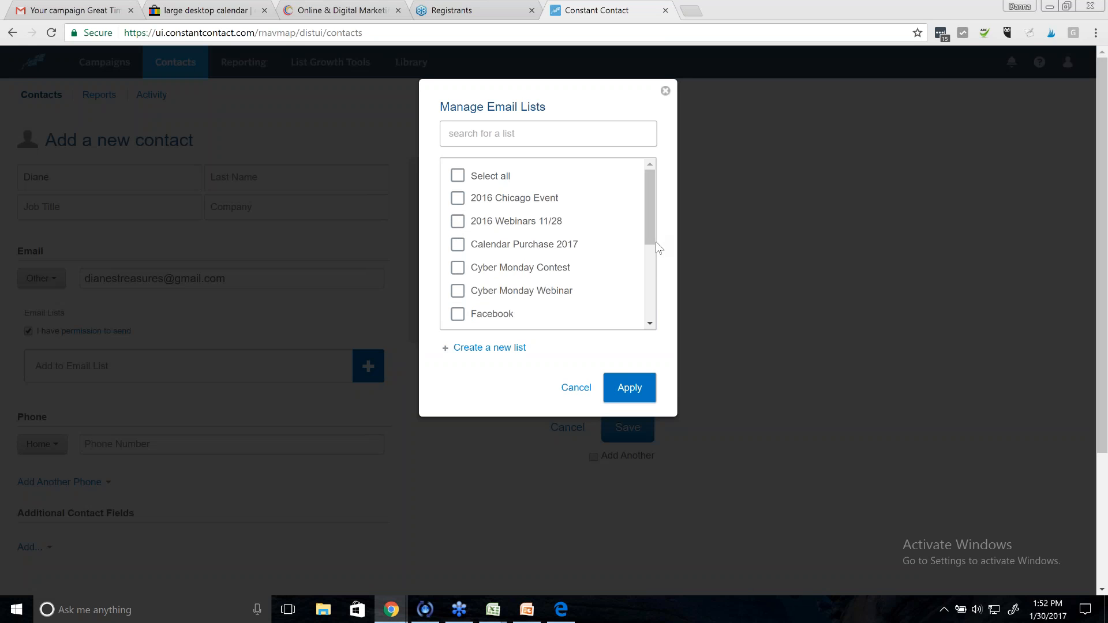
left_click_drag(649, 241, 648, 217)
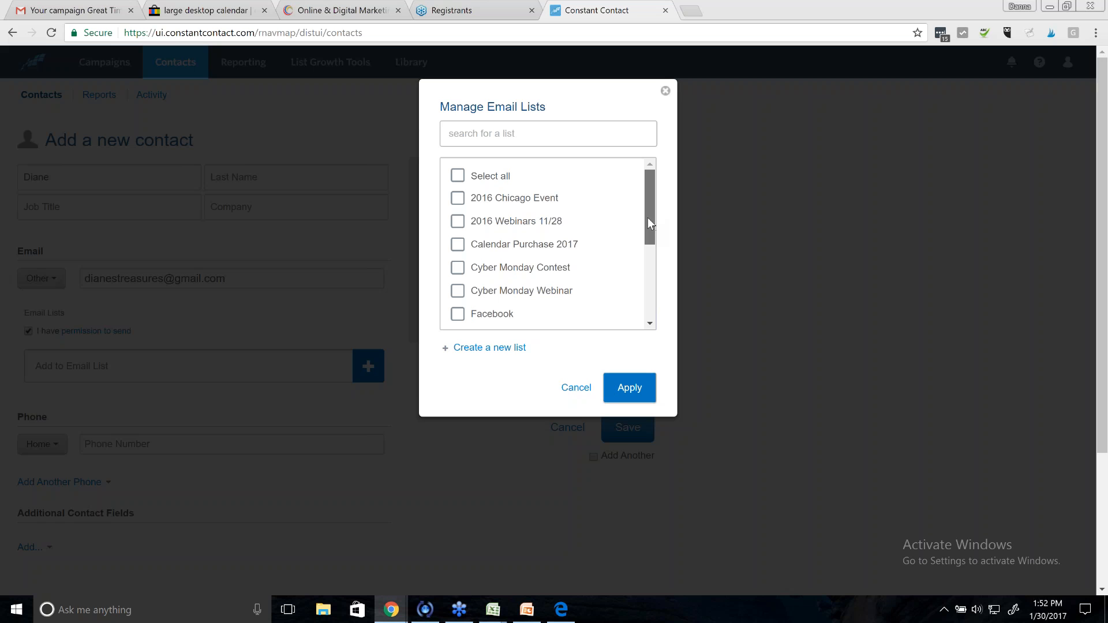
left_click(457, 246)
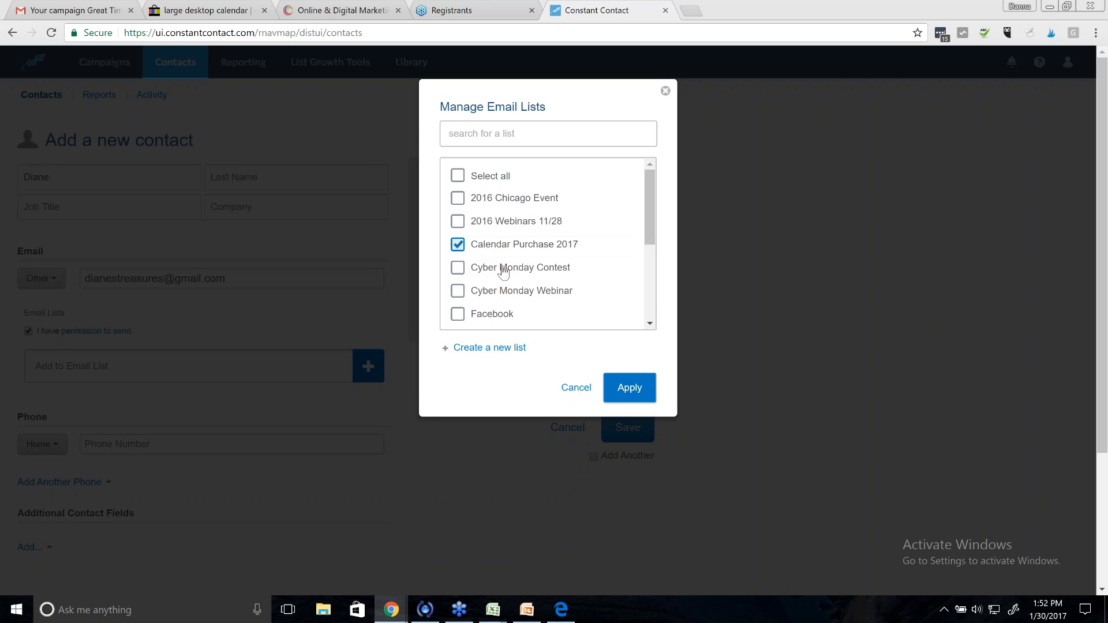
left_click(611, 381)
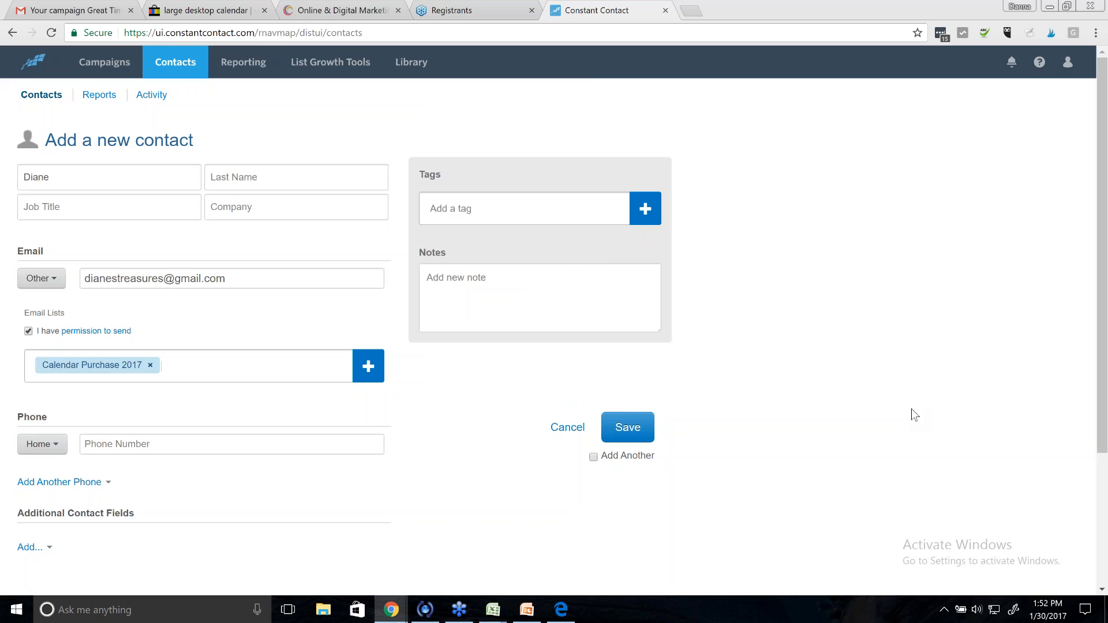
left_click(594, 457)
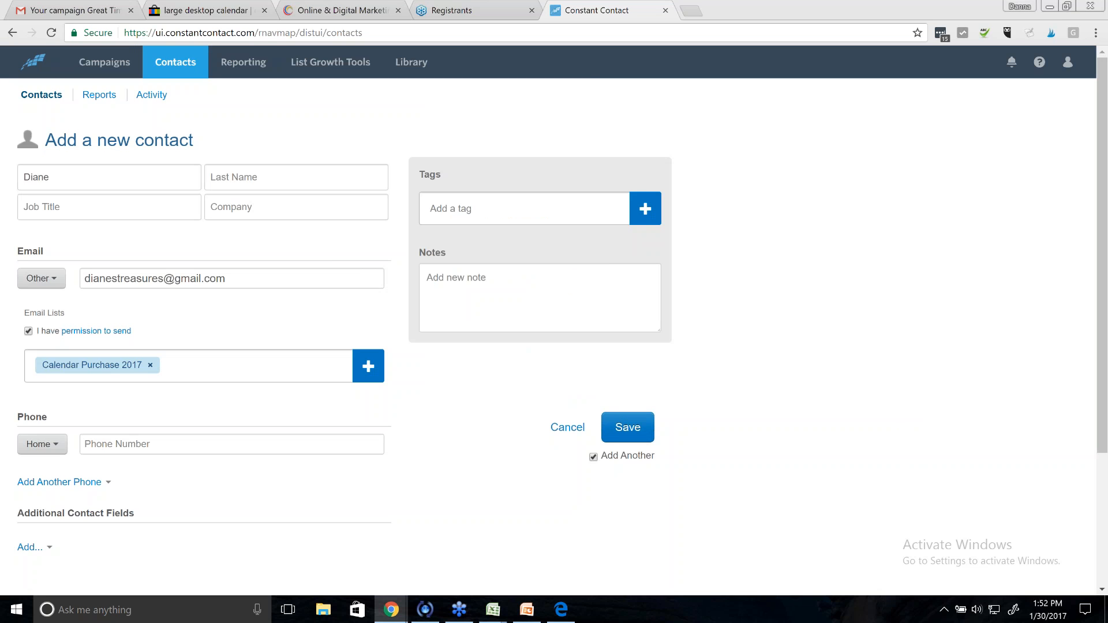
left_click(628, 427)
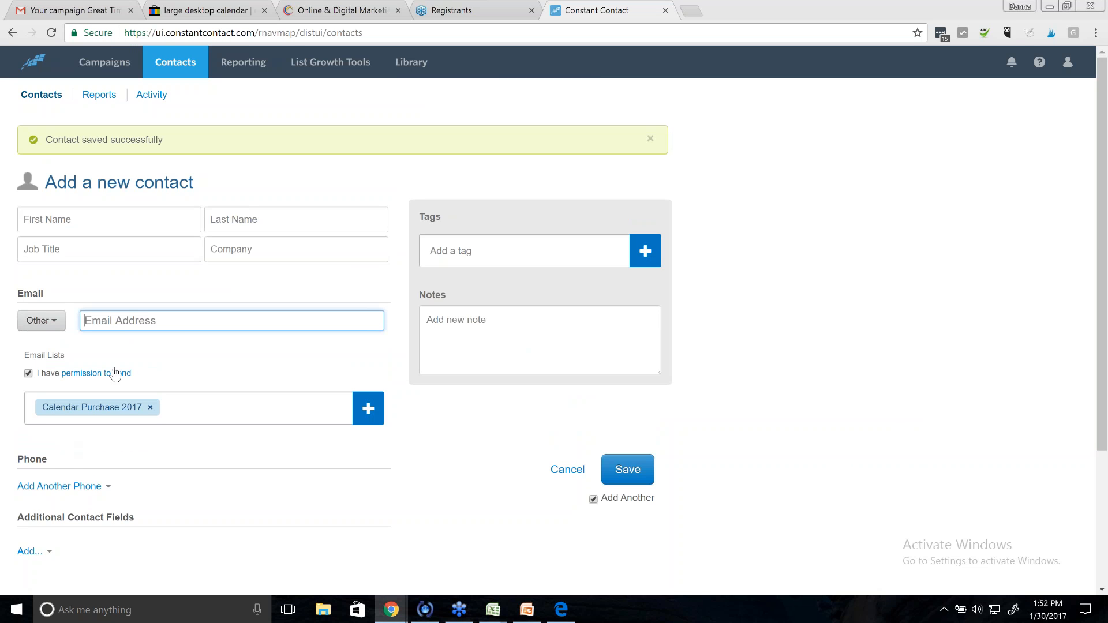
- Enter and save the second contact's first name, last name and email address
left_click(67, 217)
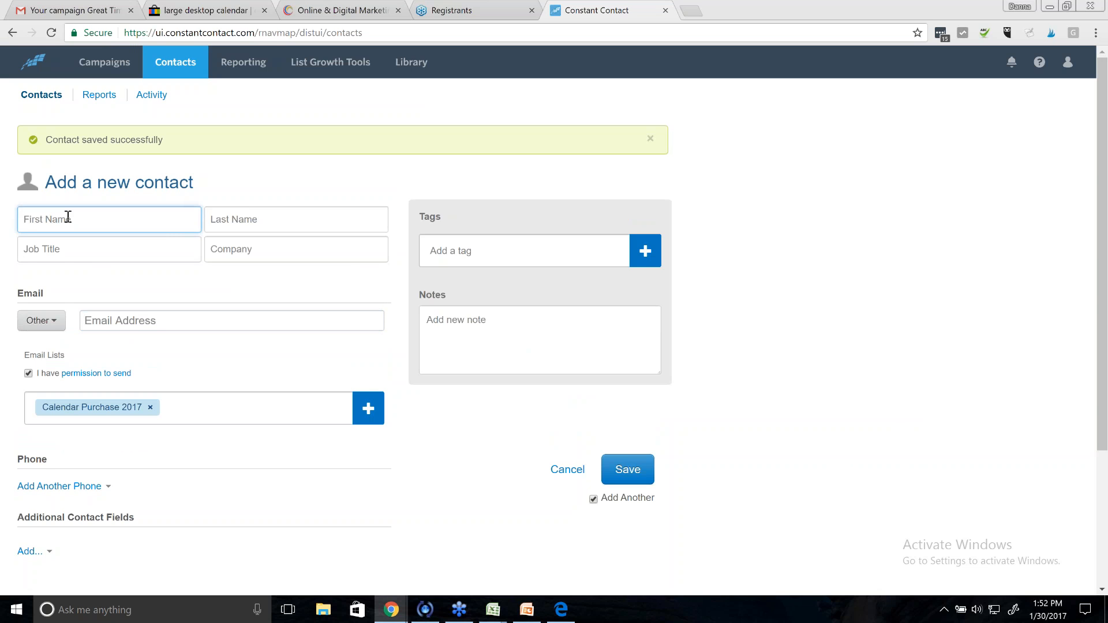
left_click(275, 225)
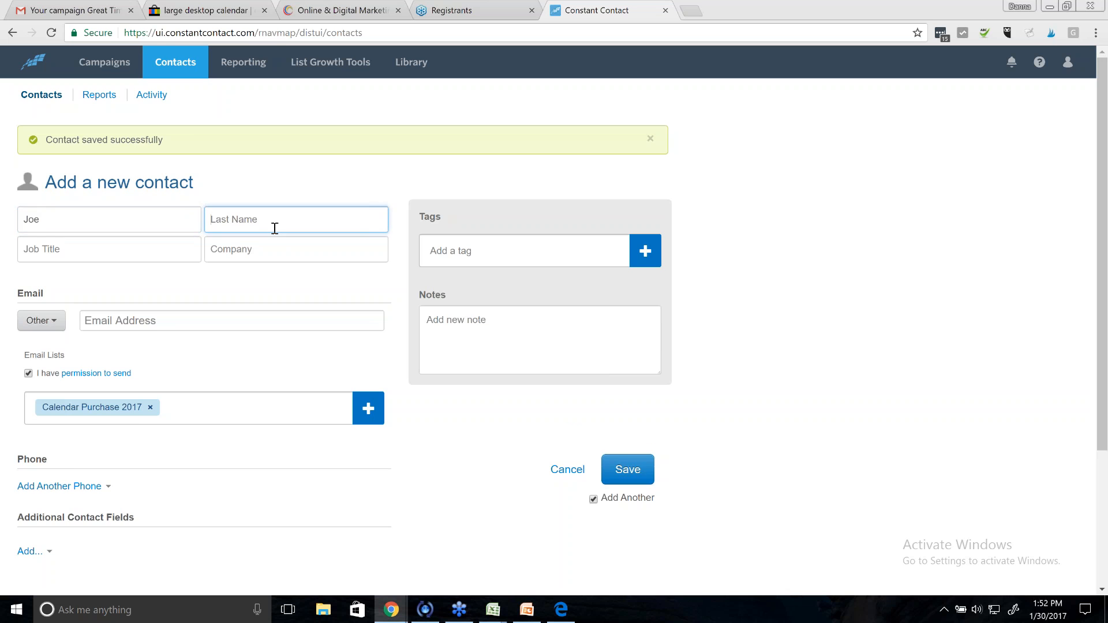
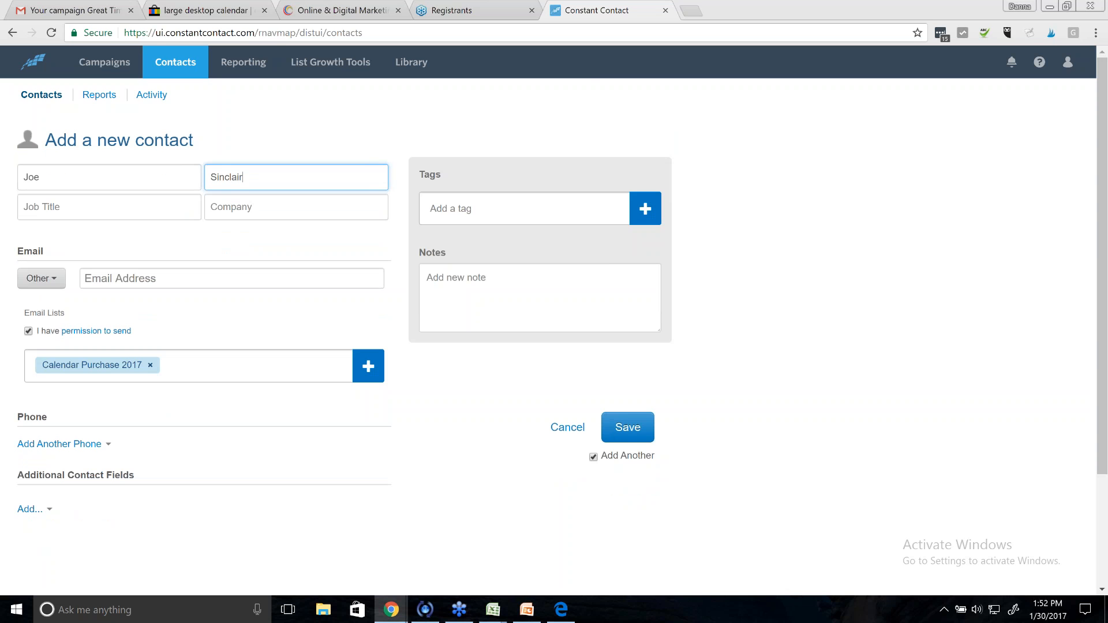
left_click(222, 278)
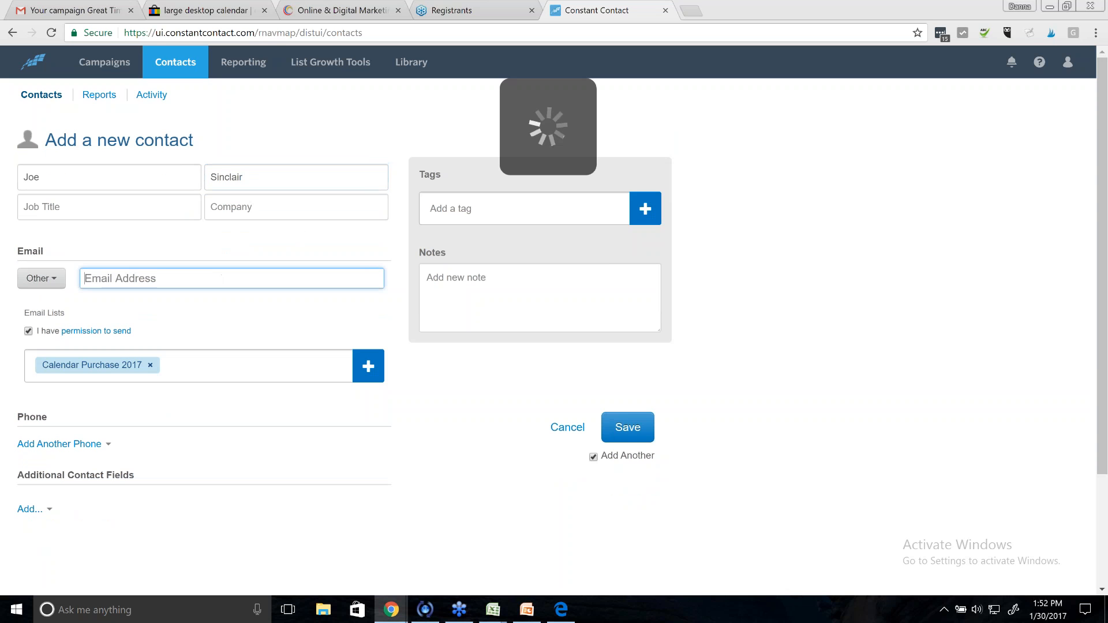
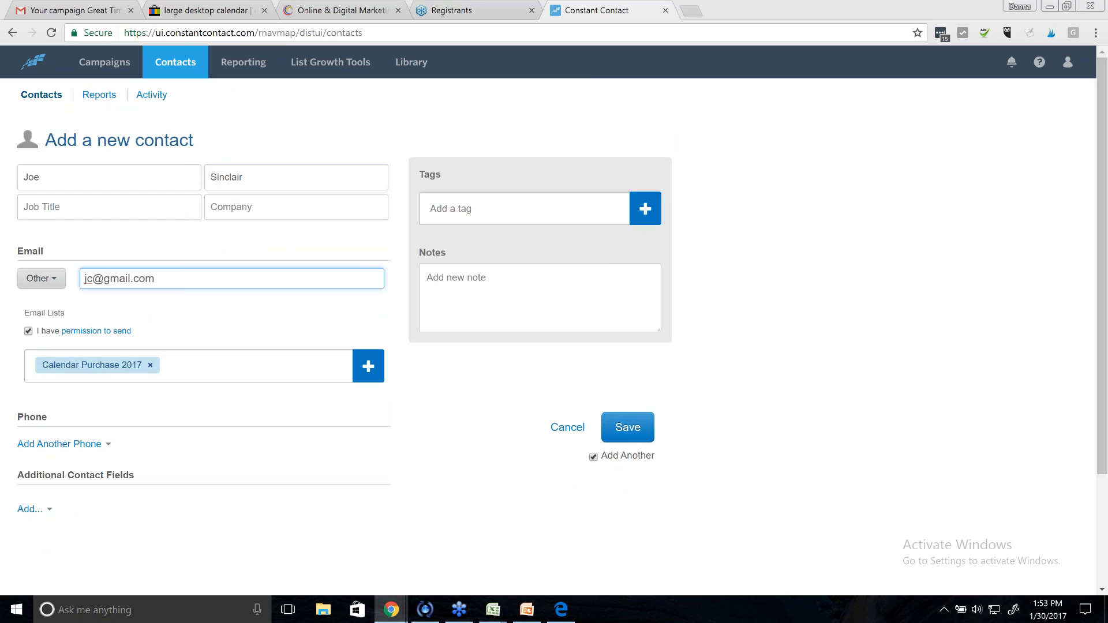
left_click(628, 427)
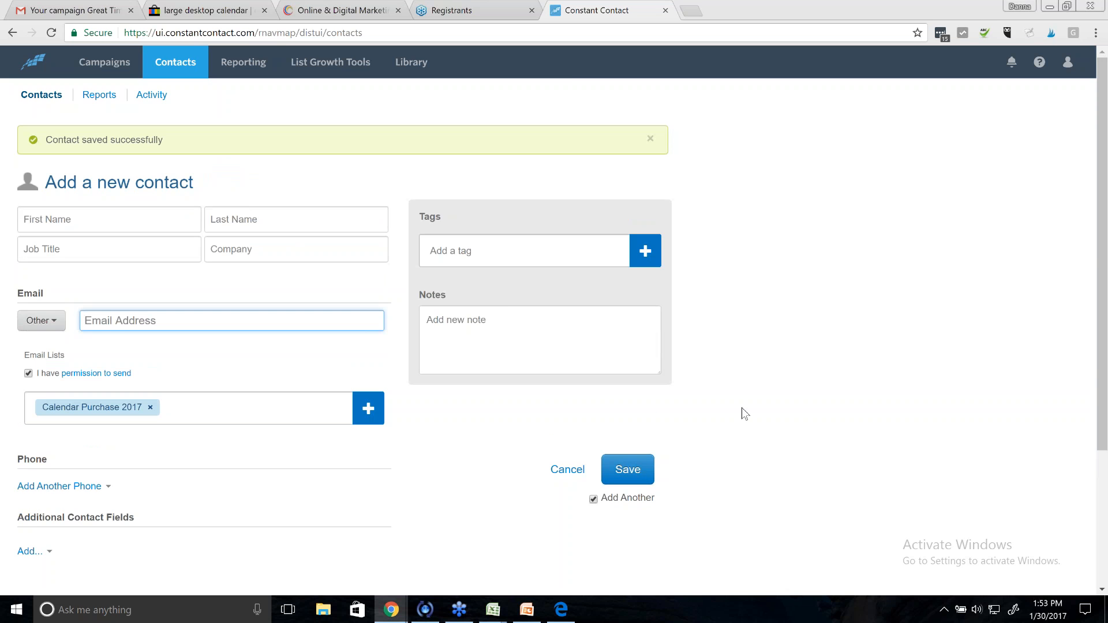
left_click(104, 61)
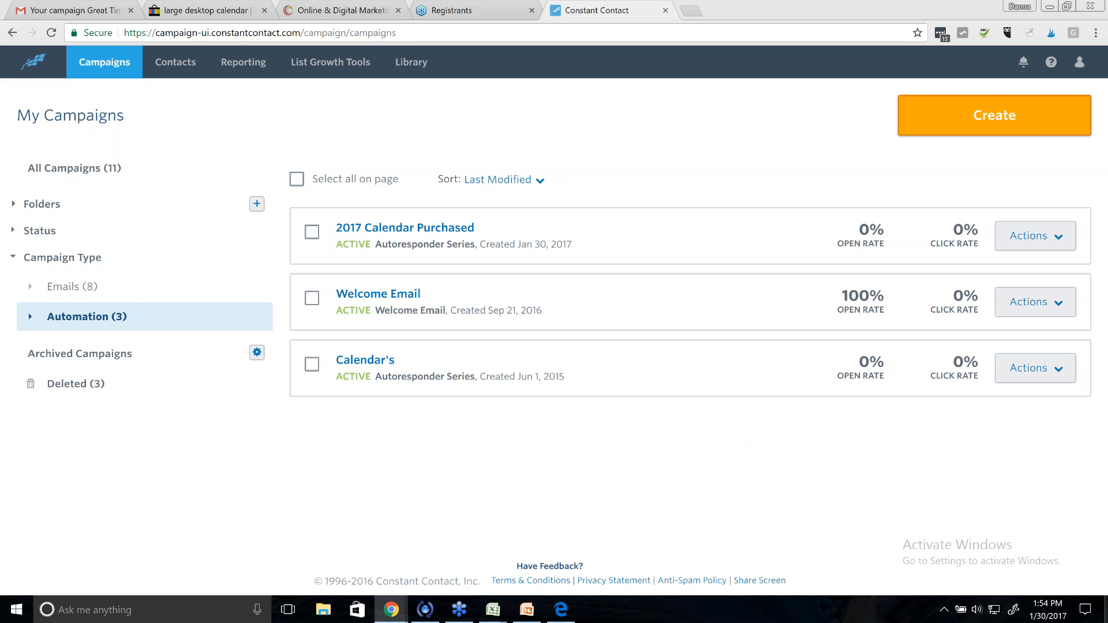
- Switch from Constant Contact to the Automate Your Marketing webinar presentation
left_click(527, 609)
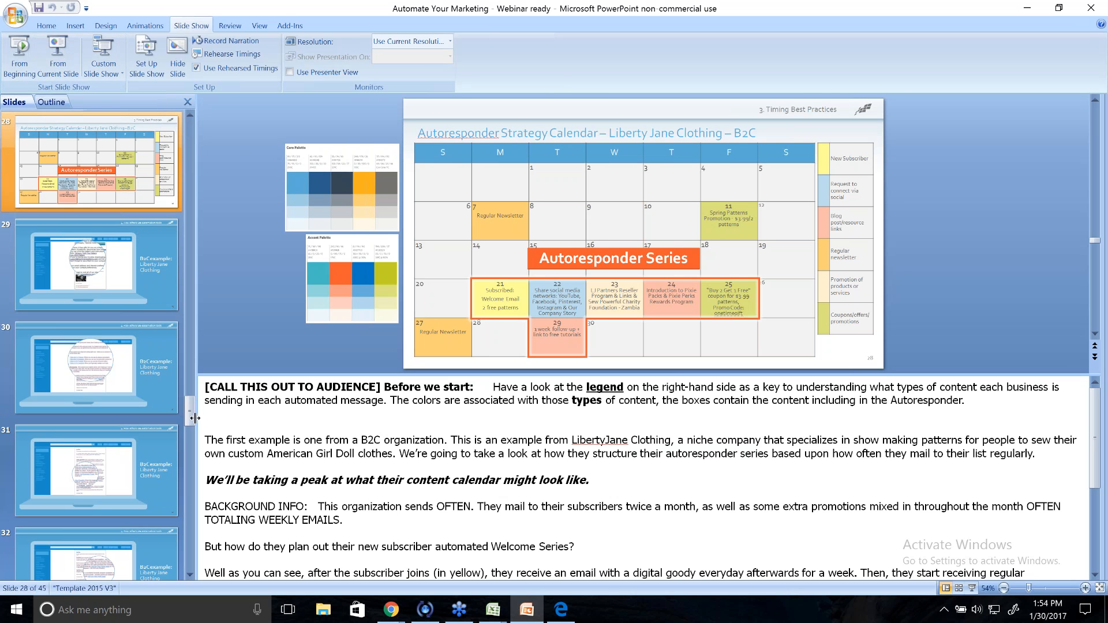
- Select slide 41, Next Steps, in the Slides pane and present the deck full-screen from it
left_click_drag(197, 430, 193, 534)
left_click(129, 278)
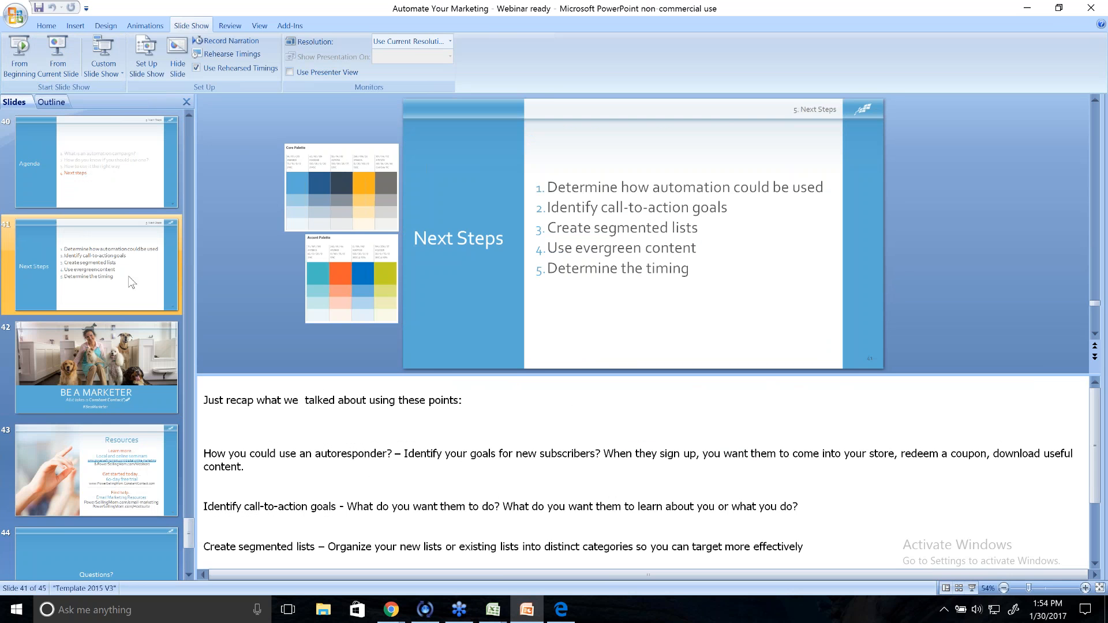
left_click(57, 55)
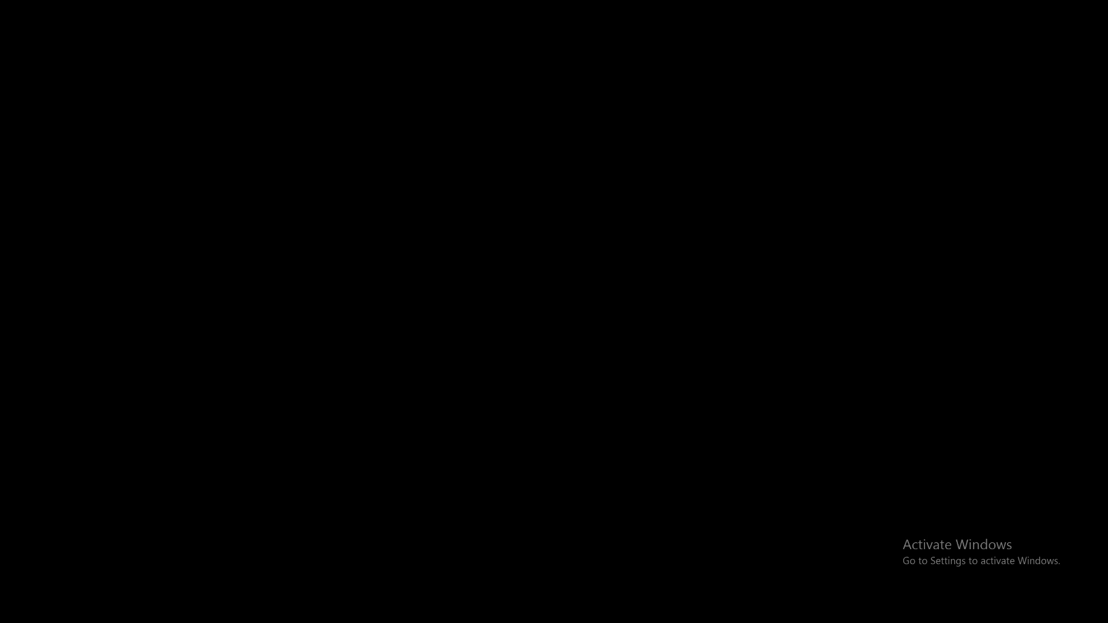